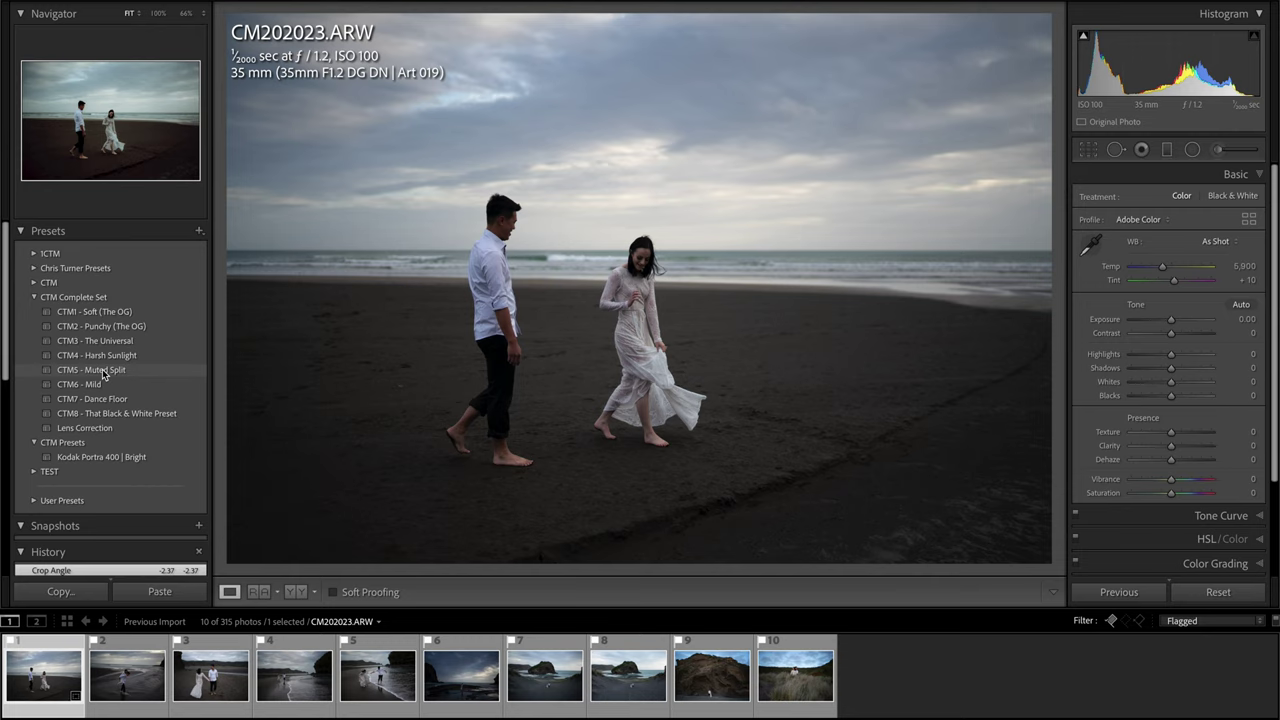
- Apply the CTM5 - Muted Split preset and raise exposure to +0.45
click(103, 372)
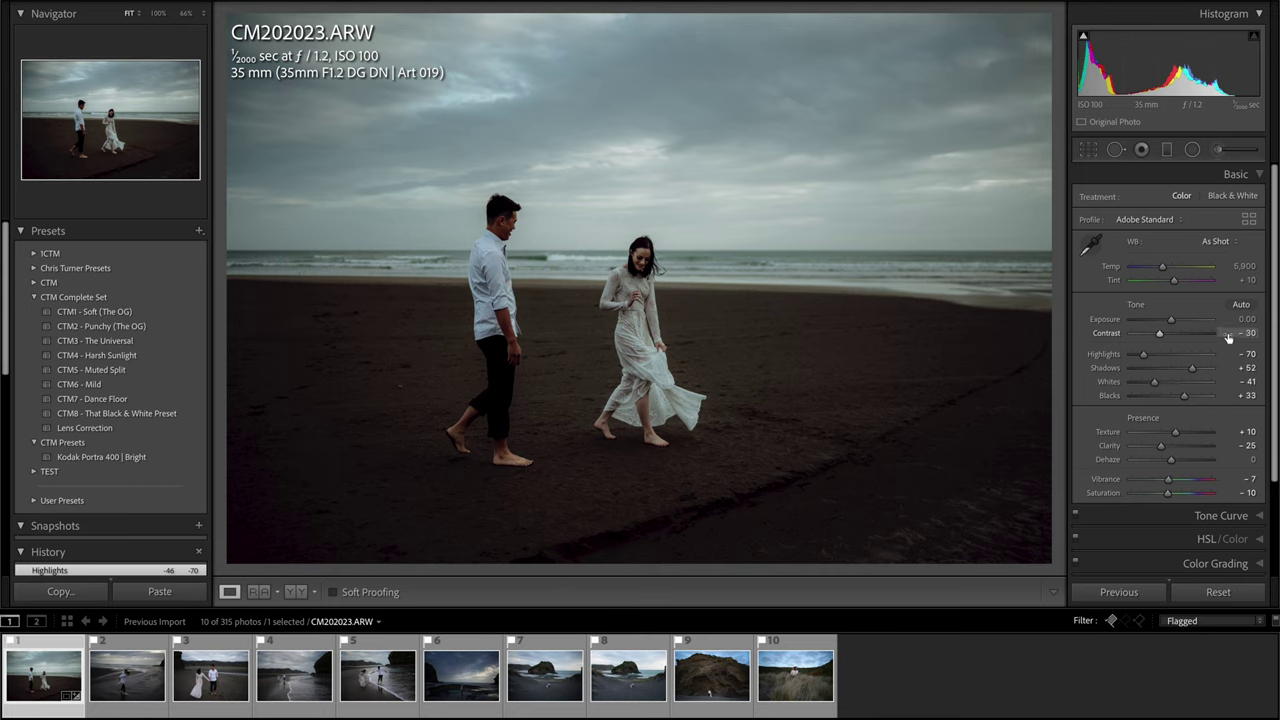
drag(1171, 319, 1167, 271)
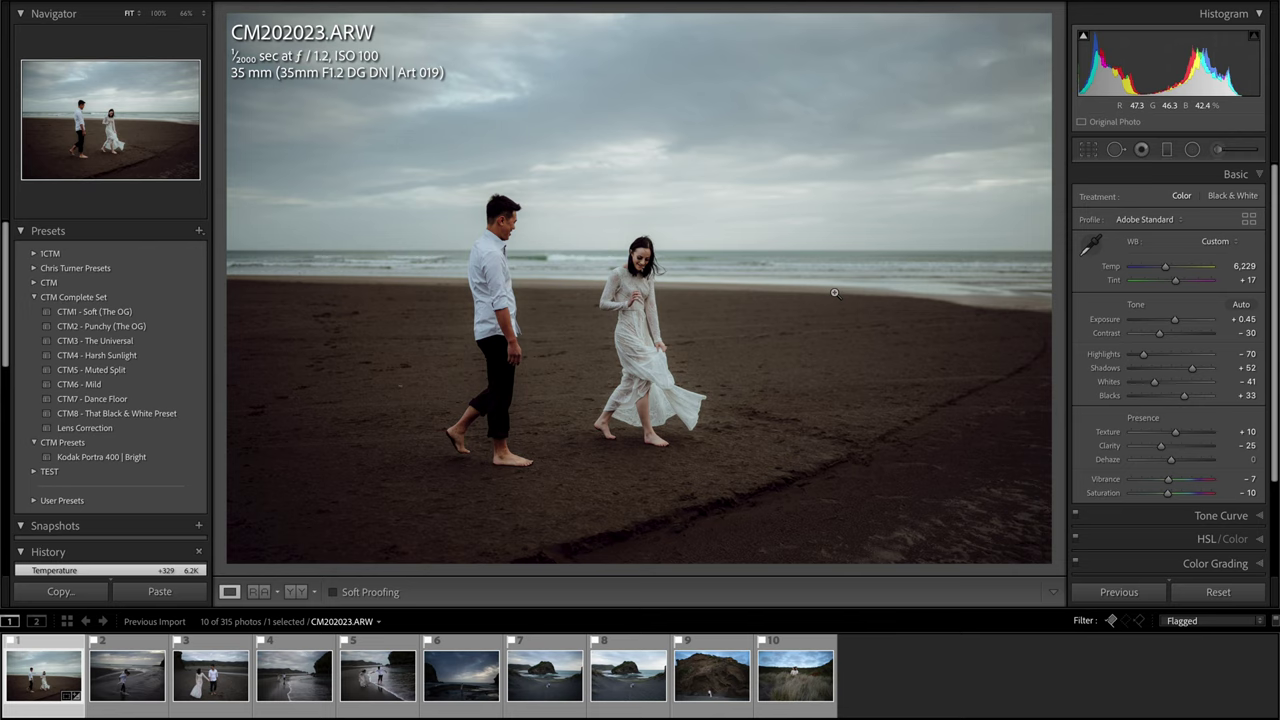
click(663, 262)
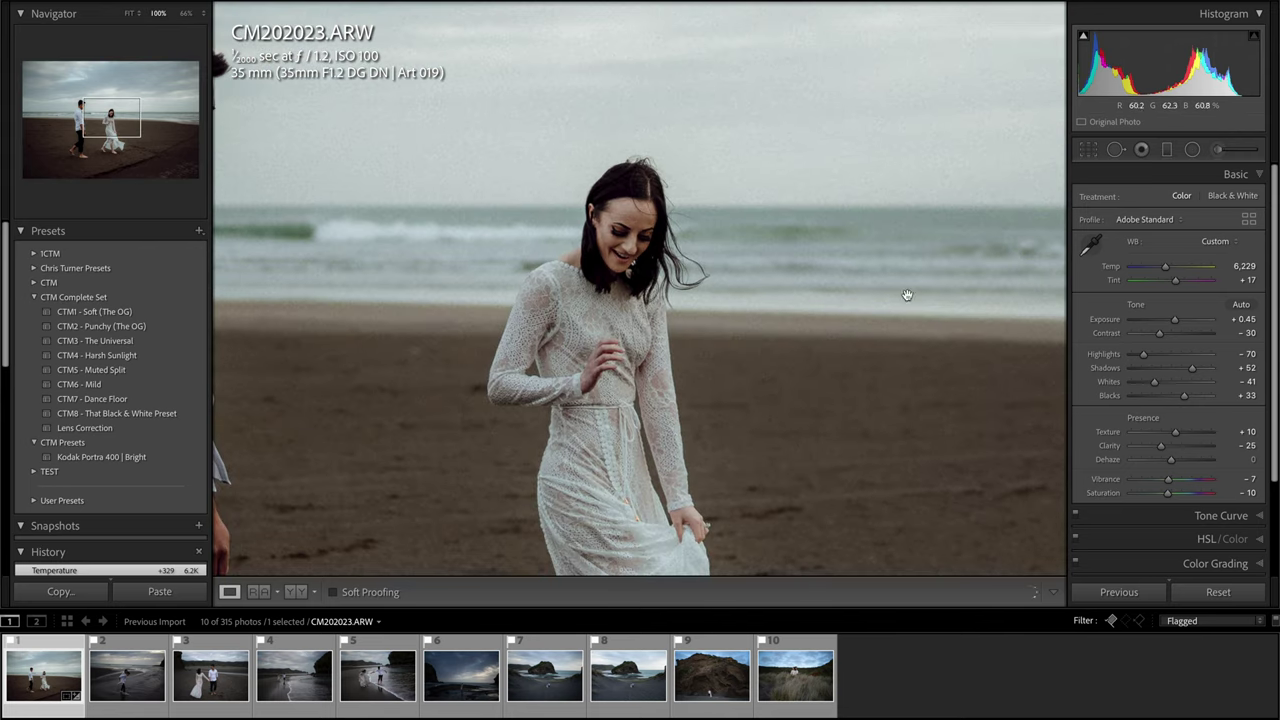
- Set the Effects grain amount to 20
scroll(1167, 530, down, 3)
click(1169, 534)
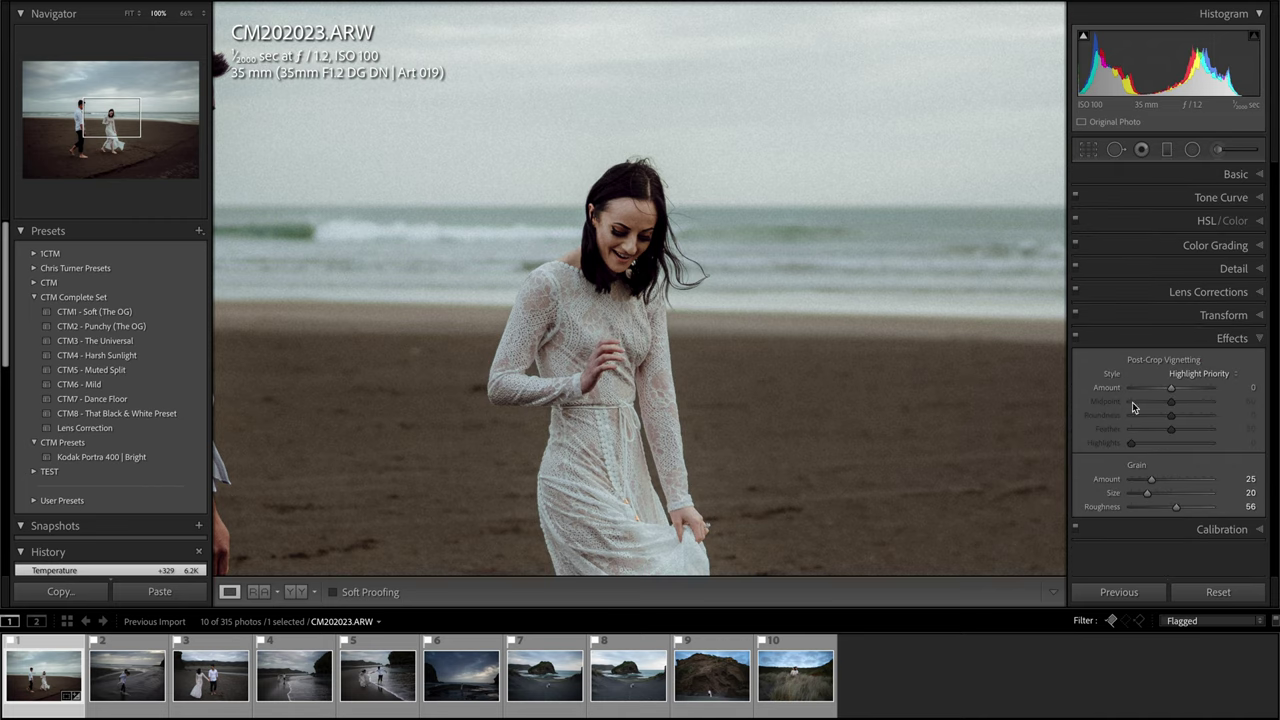
double_click(1153, 483)
- Pan the 100% view across the couple and the bride on the sand
drag(516, 258, 630, 250)
drag(849, 292, 858, 292)
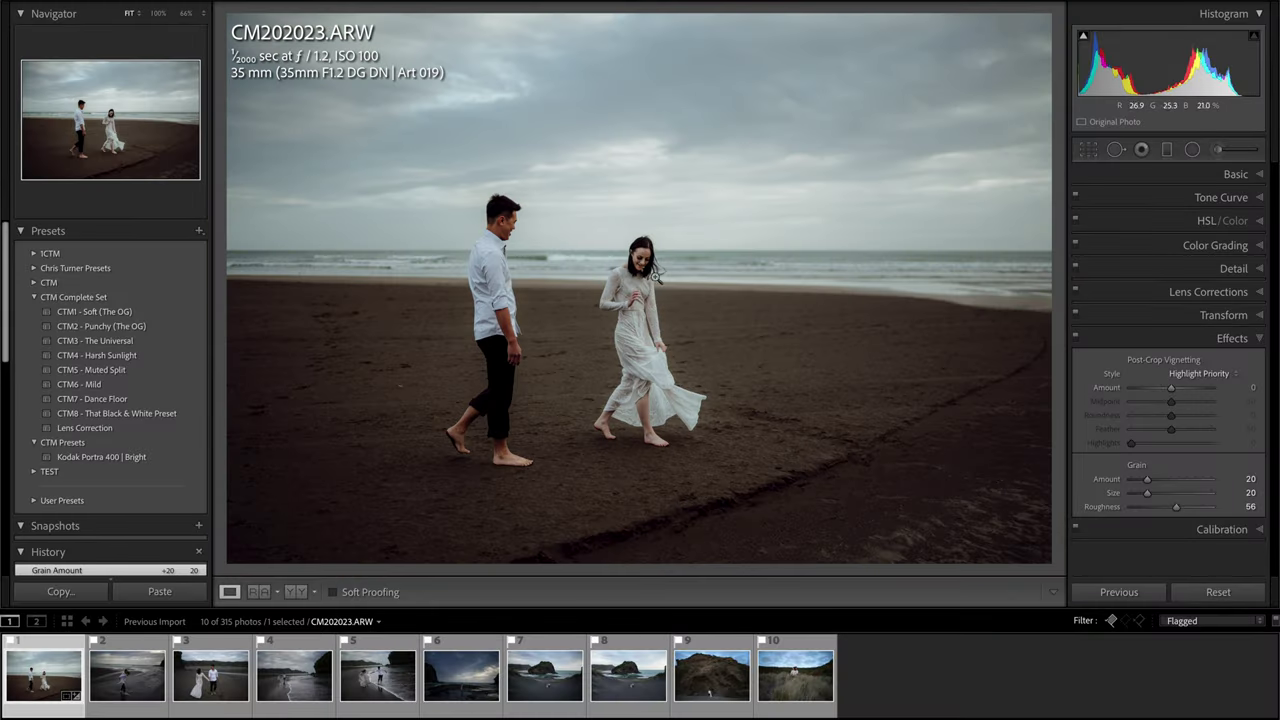
click(655, 264)
drag(503, 297, 640, 231)
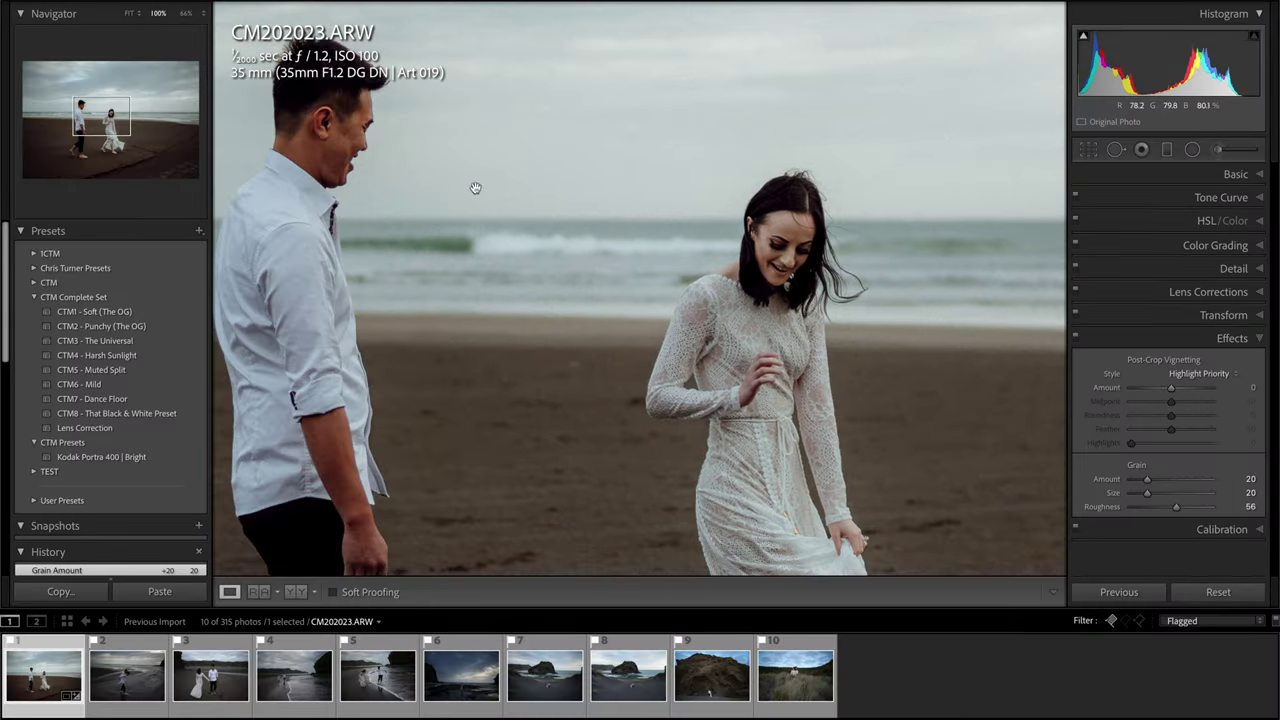
drag(475, 188, 790, 217)
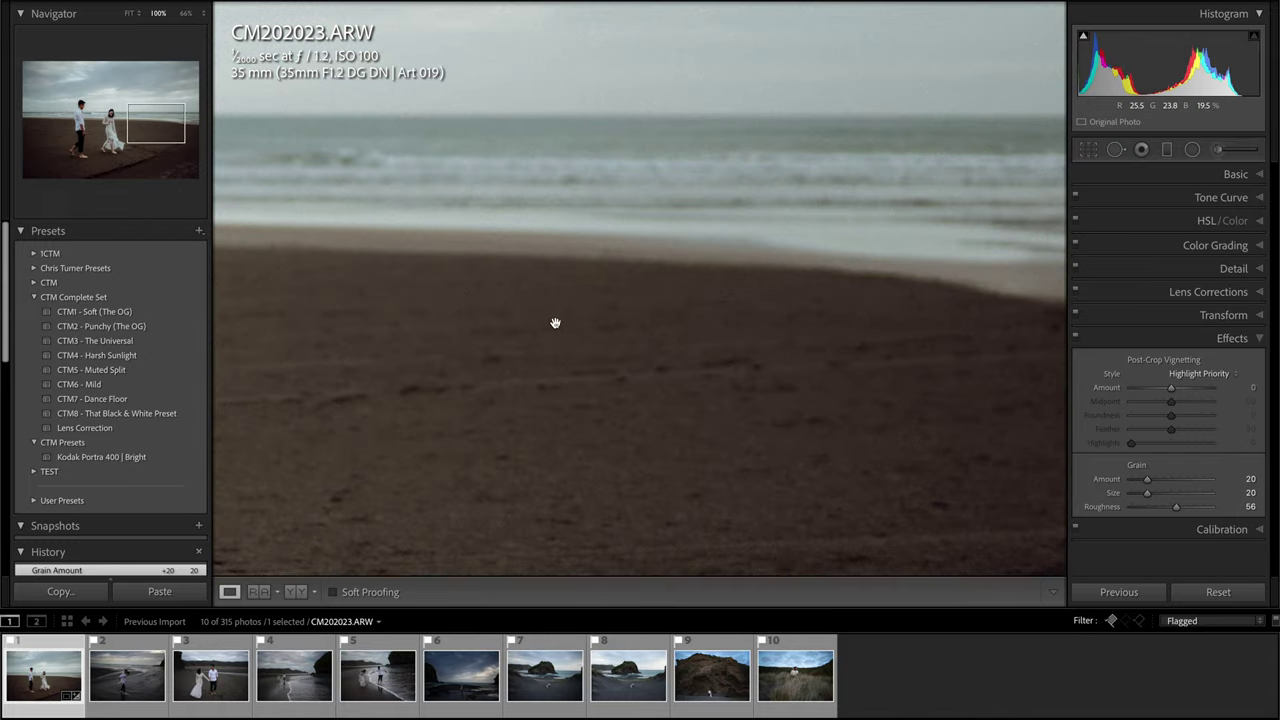
- Try the CTM1 - Soft and CTM2 - Punchy presets, tweaking tint and temperature
click(466, 317)
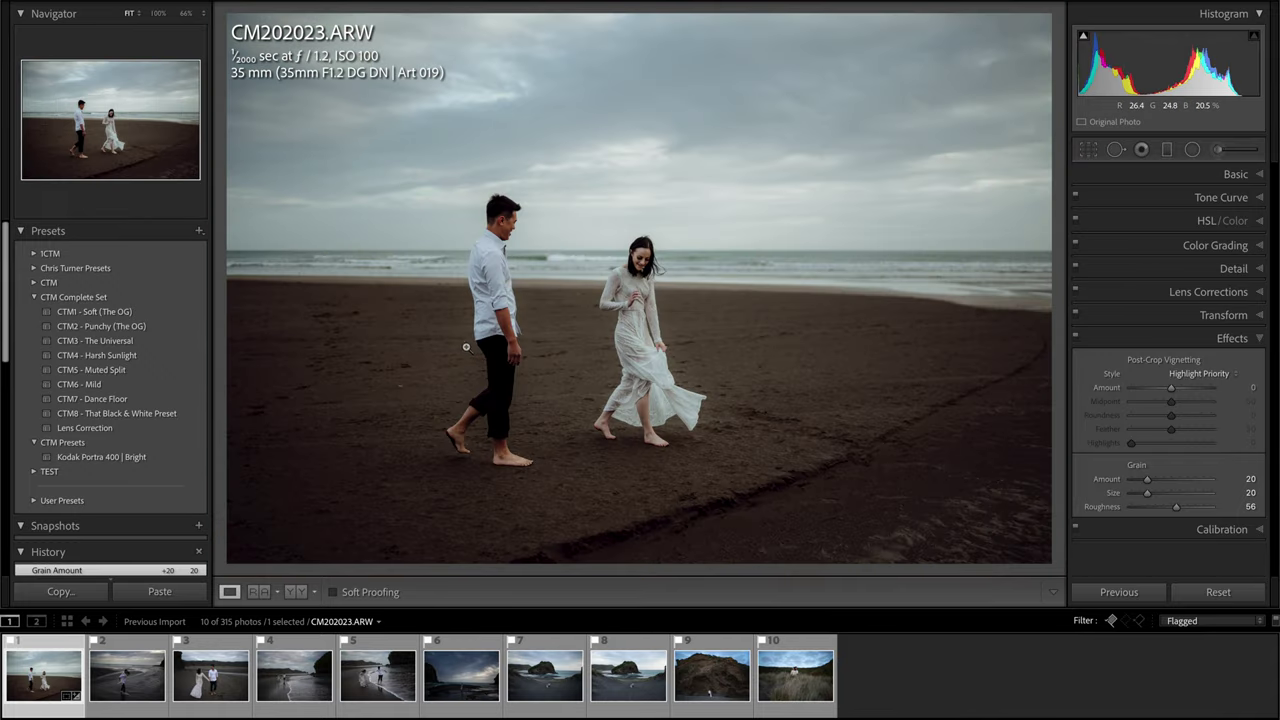
click(141, 312)
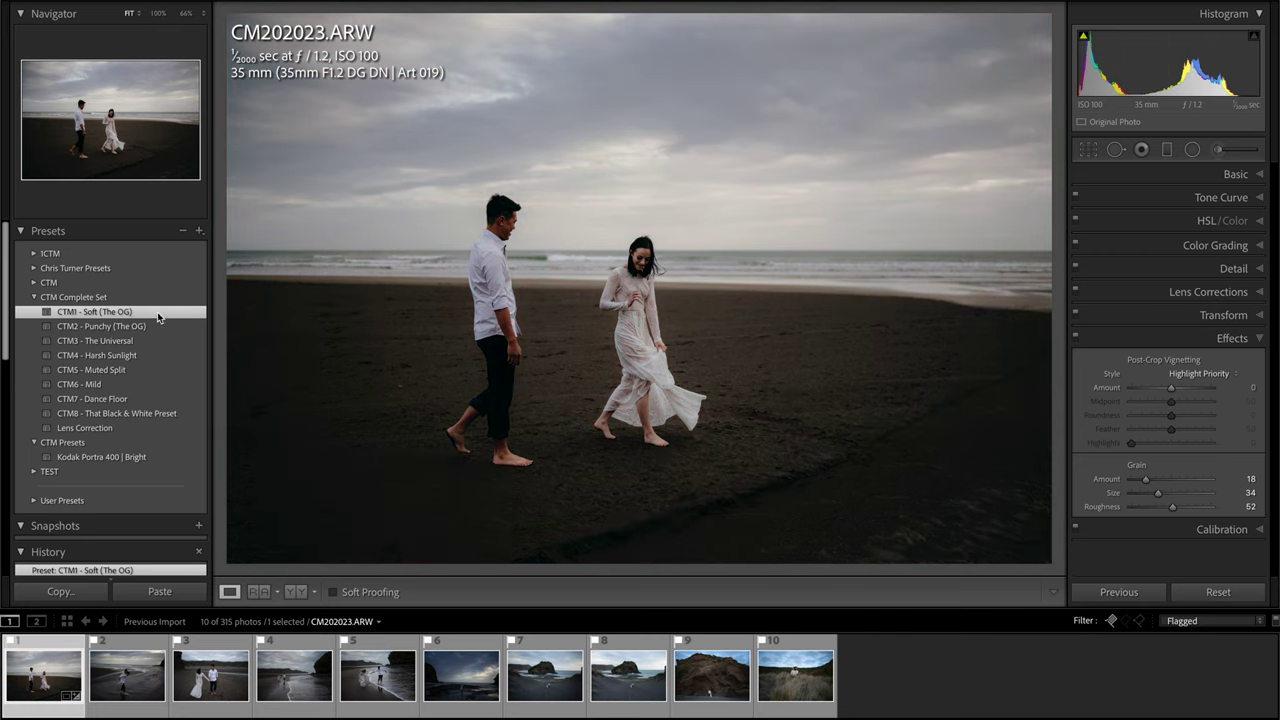
click(1193, 177)
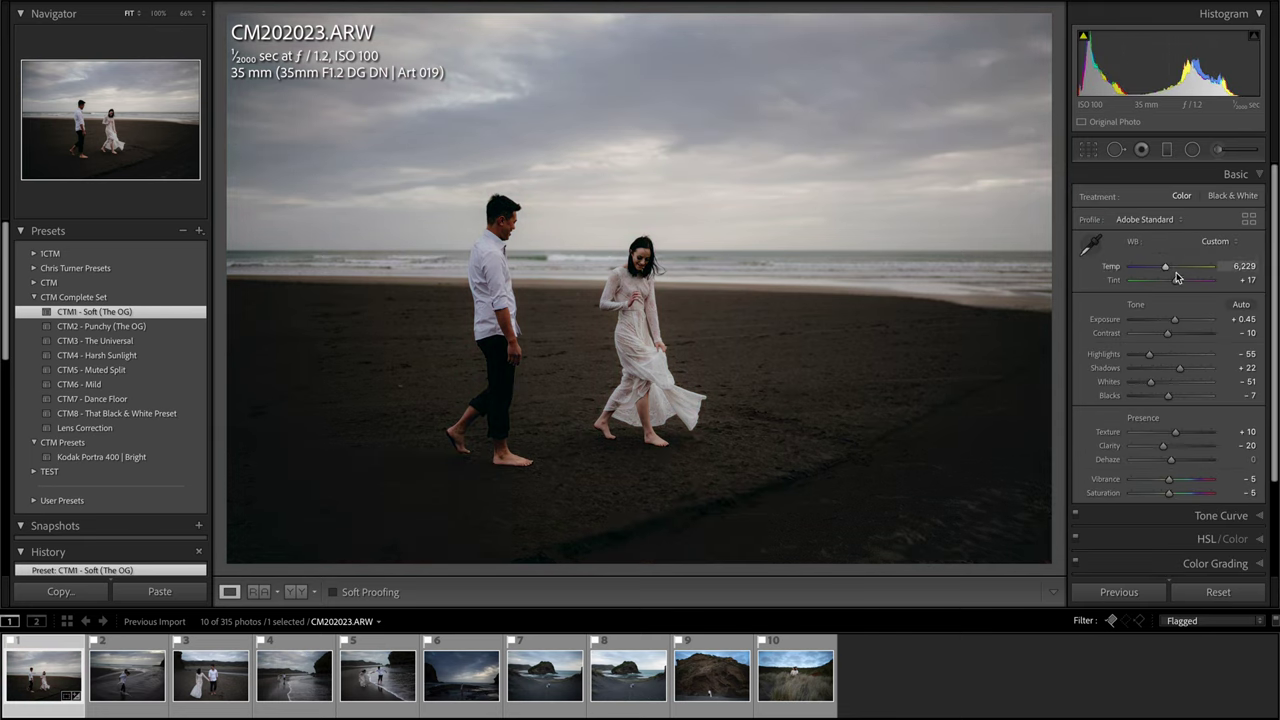
drag(1177, 279, 1182, 322)
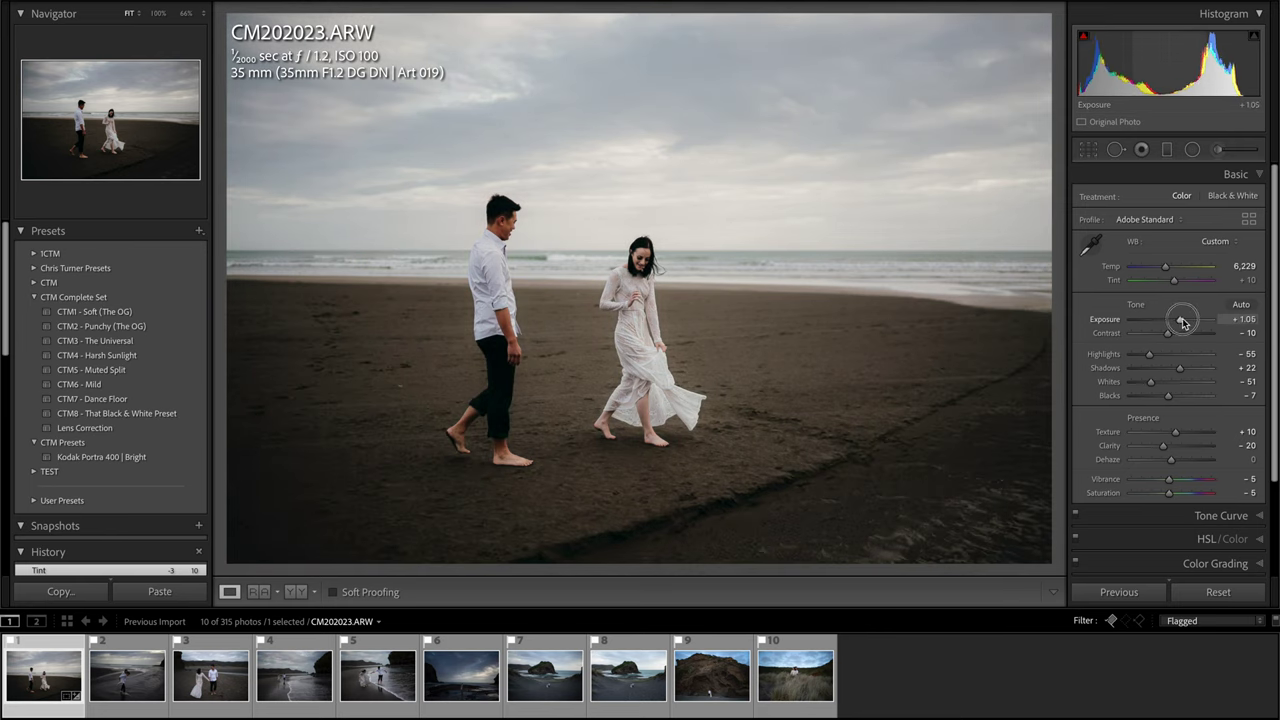
click(148, 327)
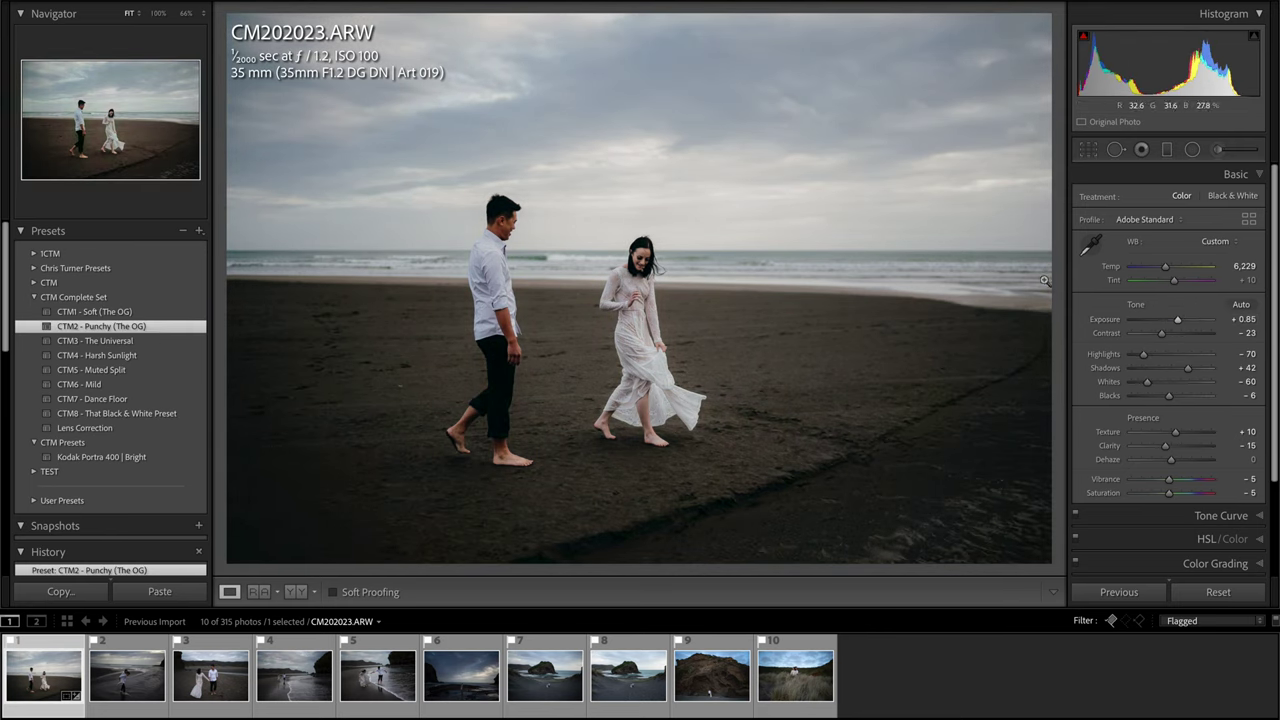
drag(1168, 272, 1172, 271)
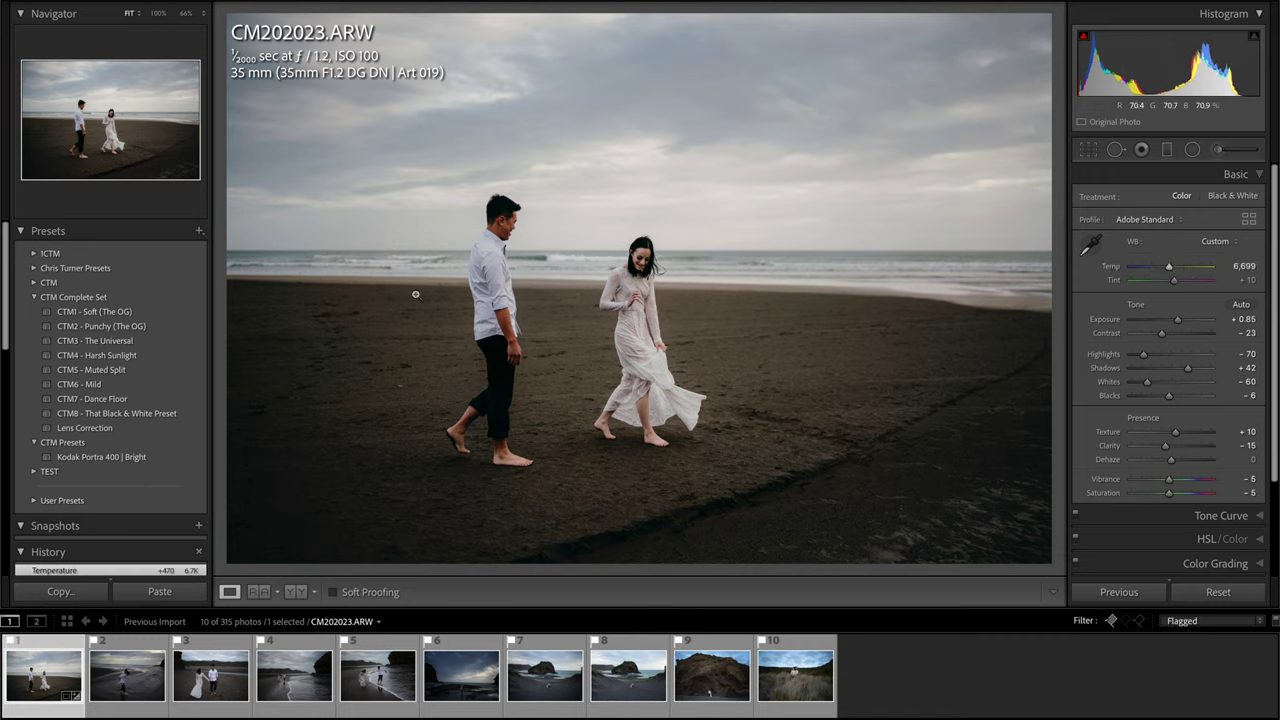
- Reapply CTM5 - Muted Split with exposure +0.50 and inspect the woman at 100%
click(131, 370)
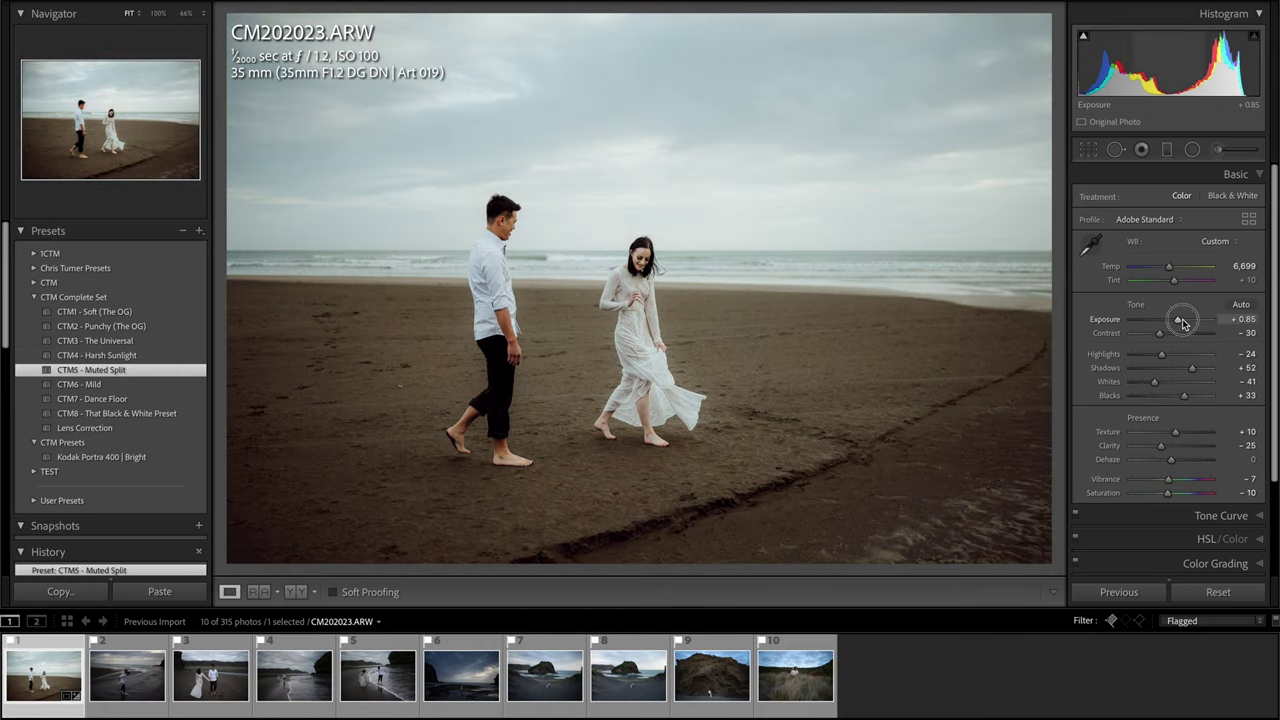
drag(1182, 322, 1174, 271)
click(690, 262)
drag(441, 323, 506, 184)
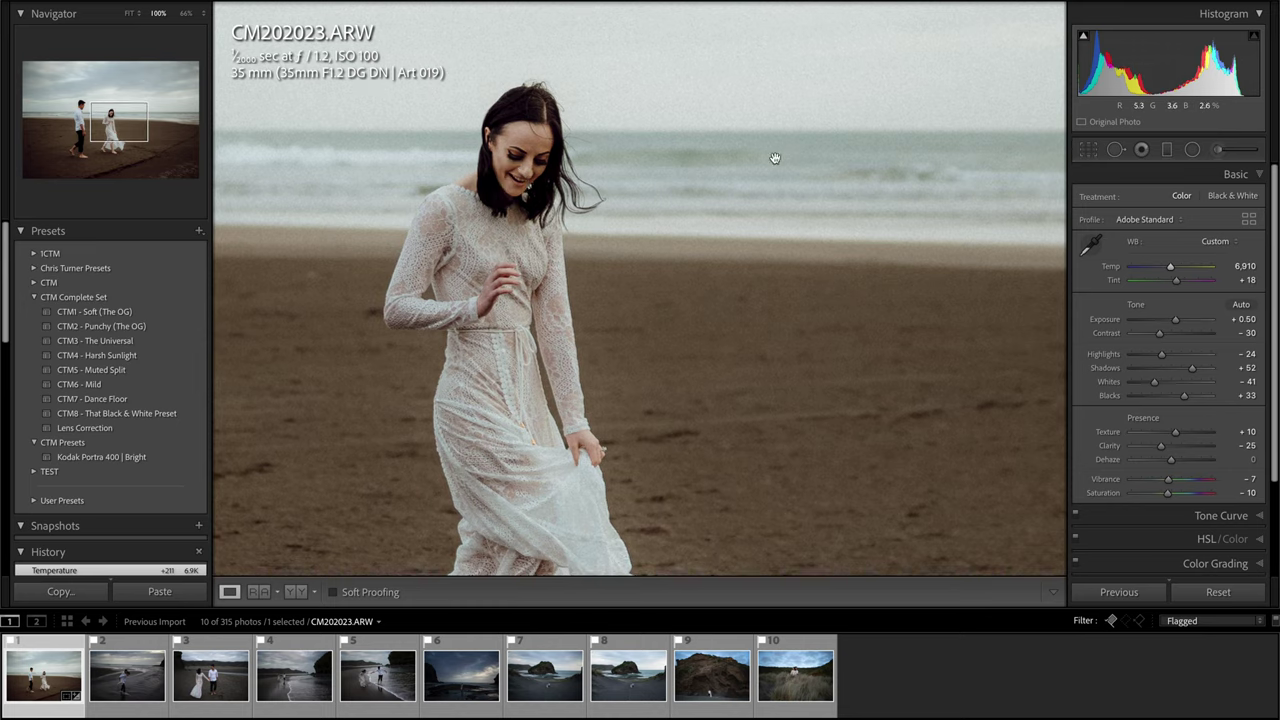
click(860, 155)
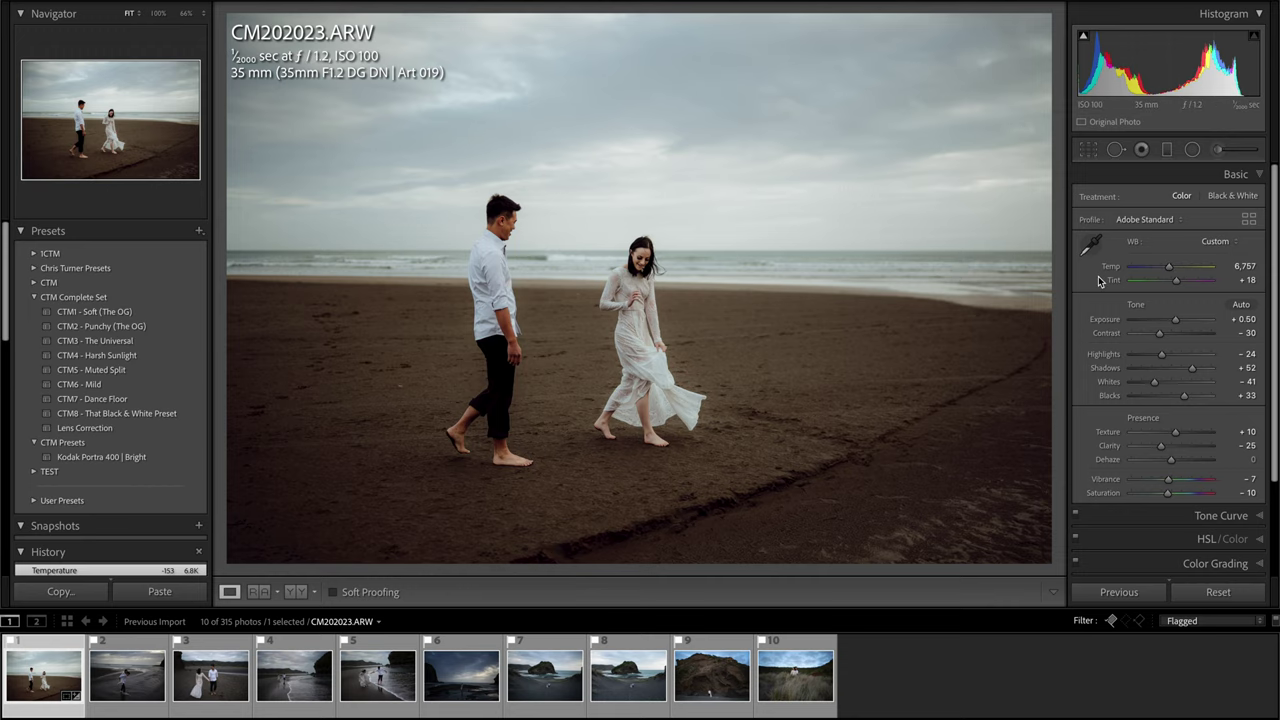
- Copy CM202023.ARW's settings including Lens Corrections and paste them onto CM202036.ARW
key(Right)
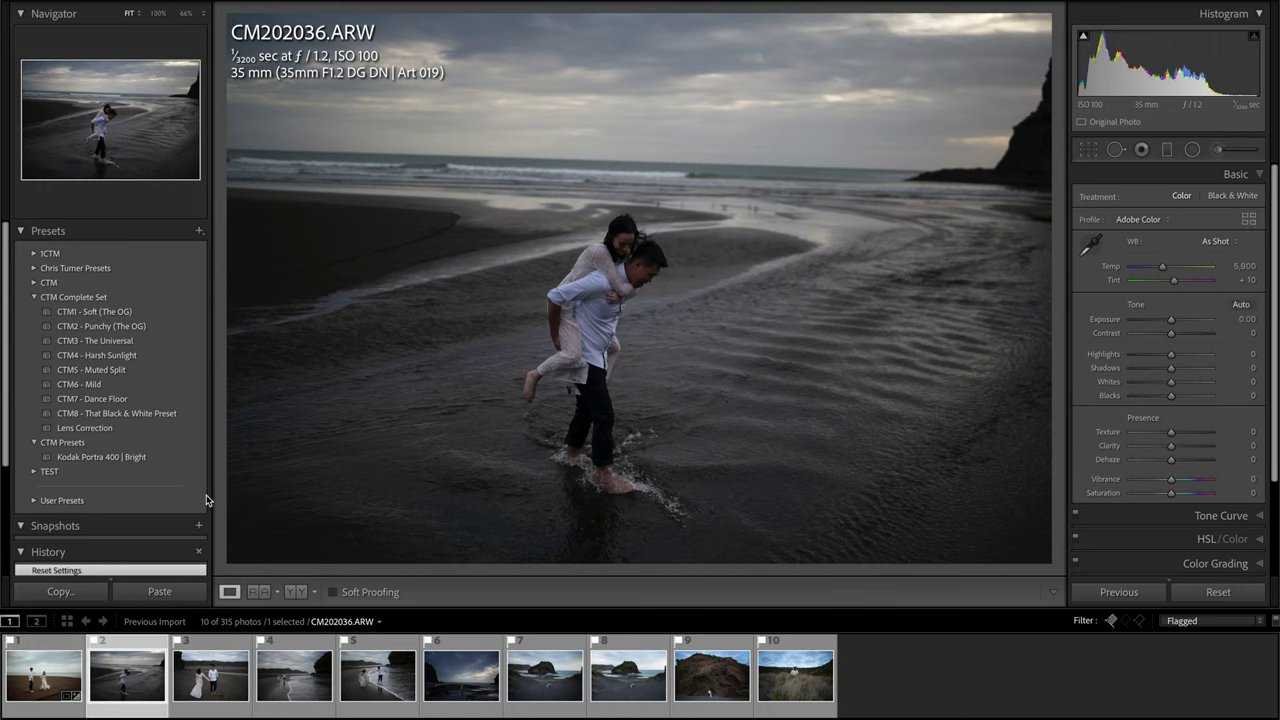
click(66, 676)
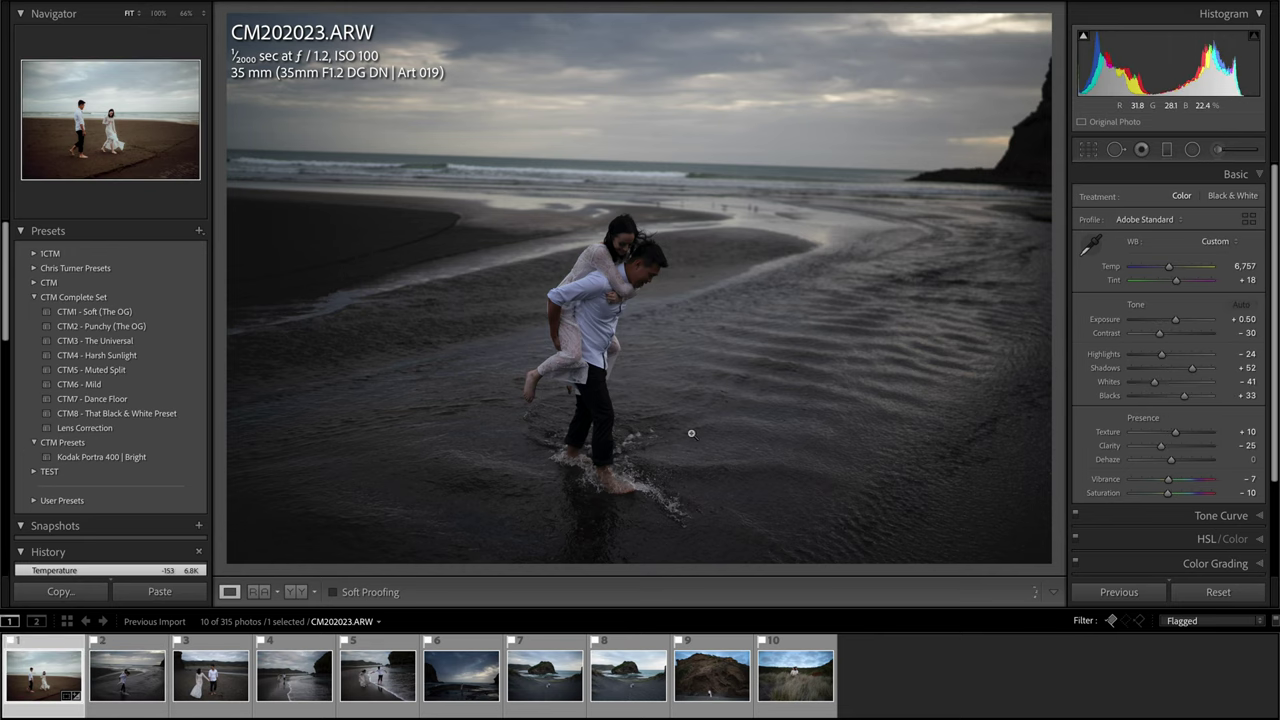
key(super+shift+c)
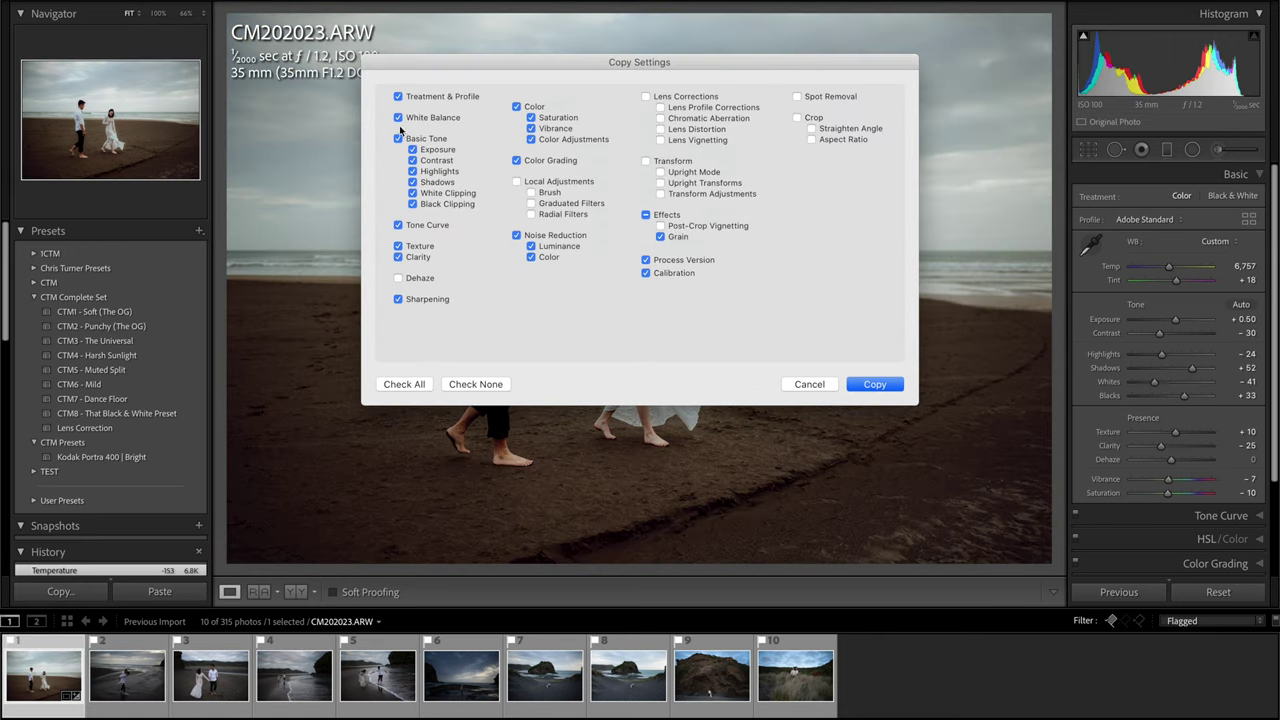
click(699, 97)
click(876, 388)
key(Right)
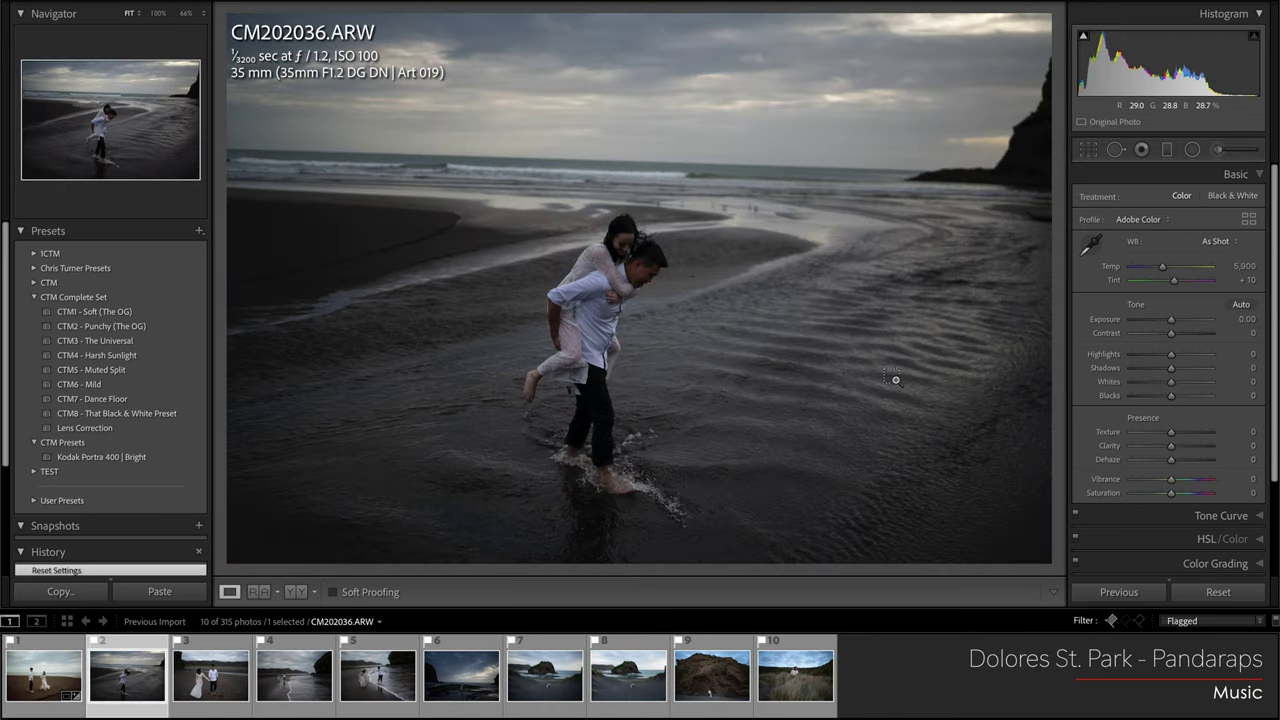
key(ctrl+shift+v)
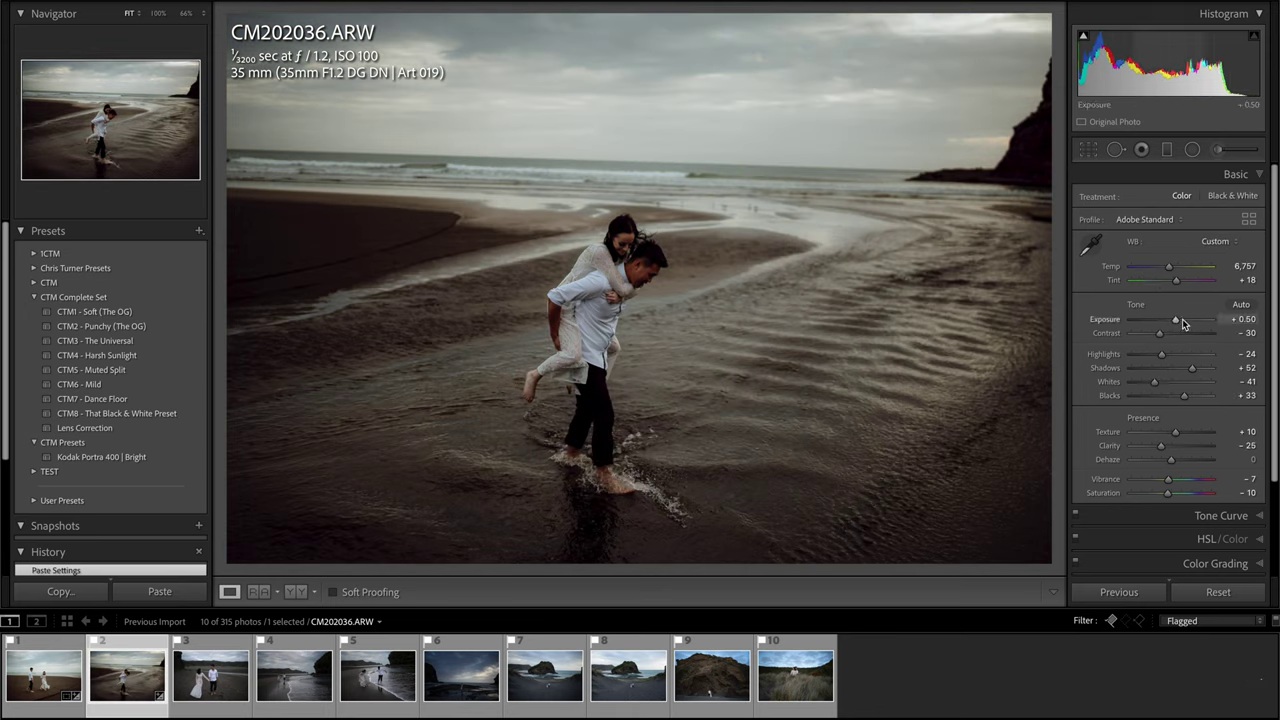
- Raise exposure to +1.00 and rotate the crop to level the horizon
drag(1180, 321, 1187, 322)
key(r)
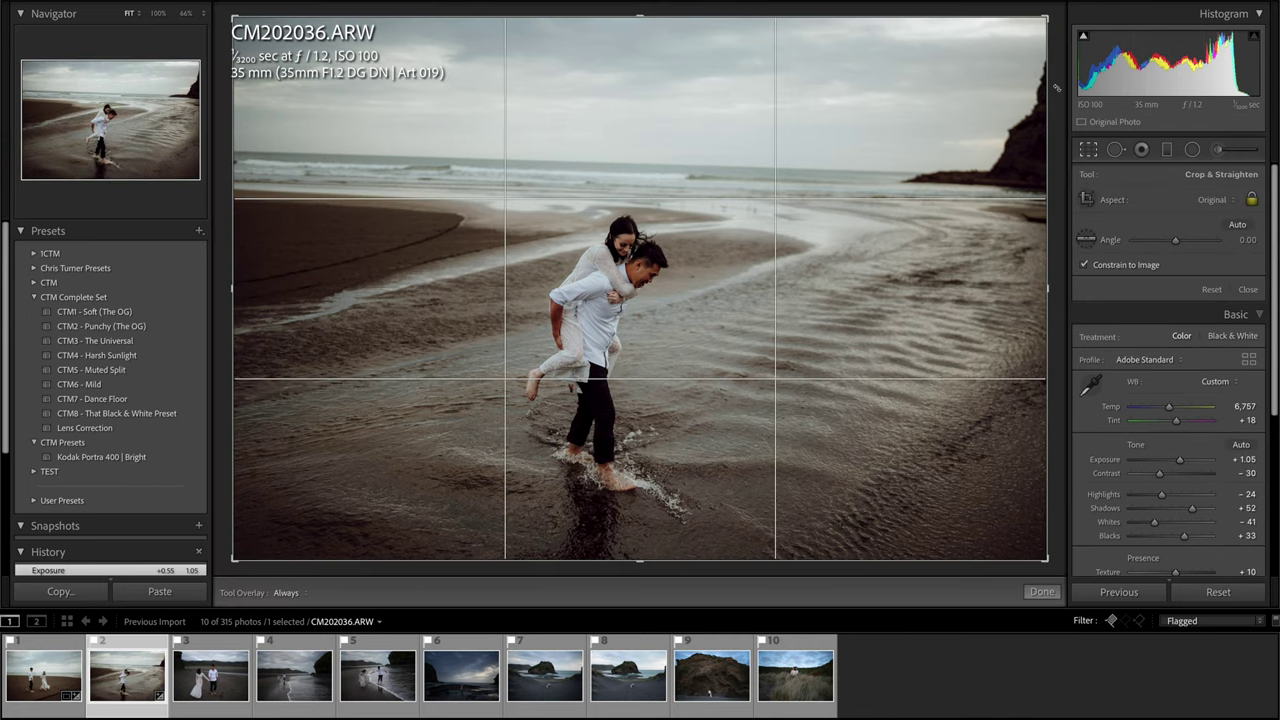
drag(1062, 78, 1063, 66)
key(r)
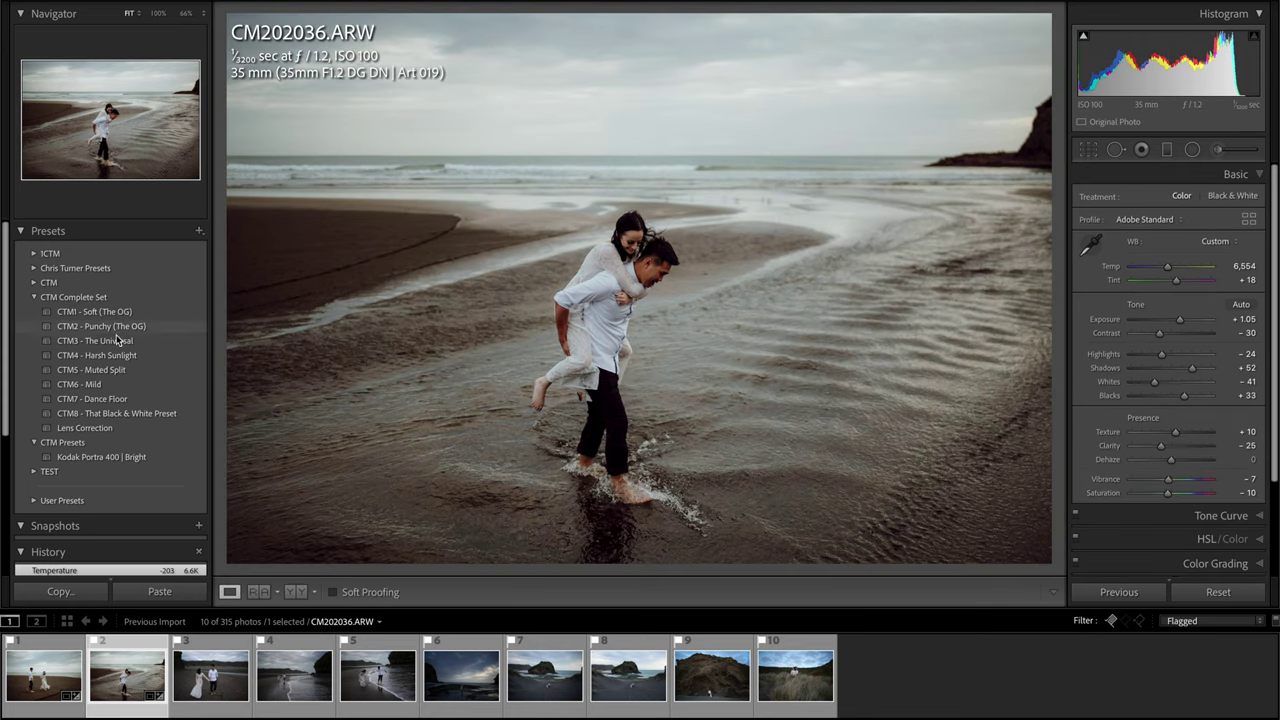
- Apply CTM3 - The Universal with tint +10, exposure +1.35 and highlights -76
click(121, 339)
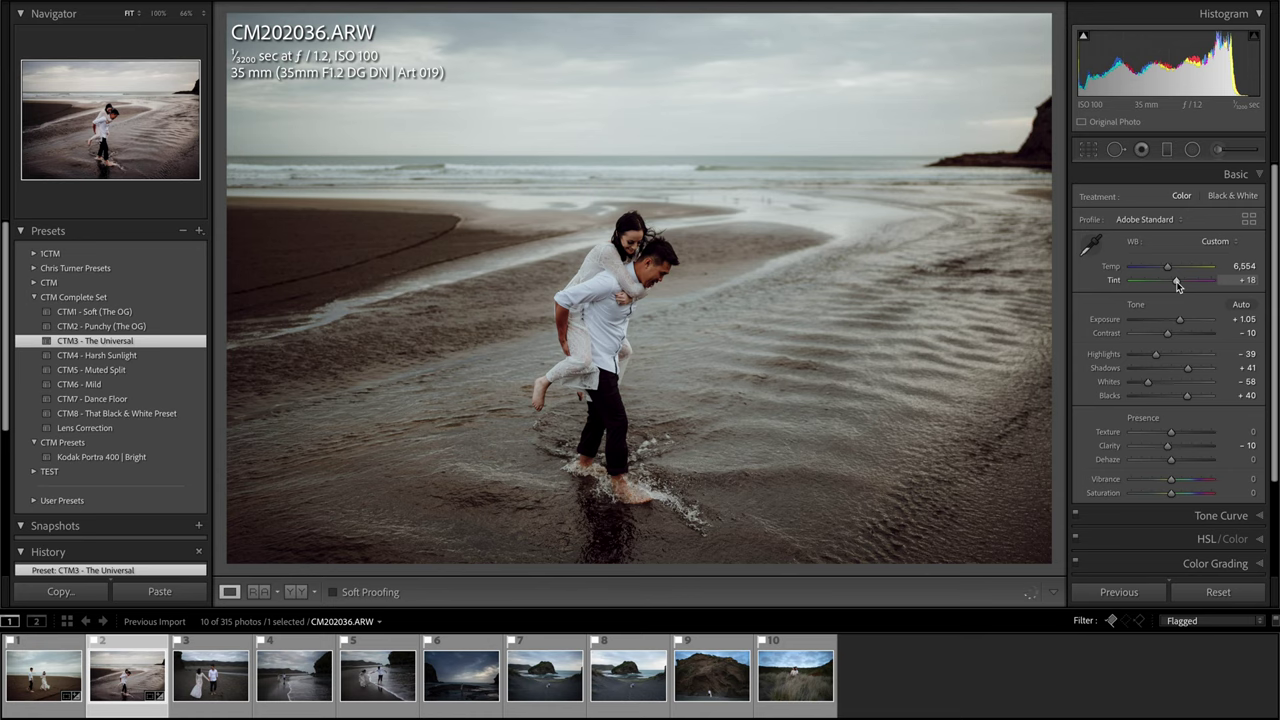
drag(1177, 285, 1174, 283)
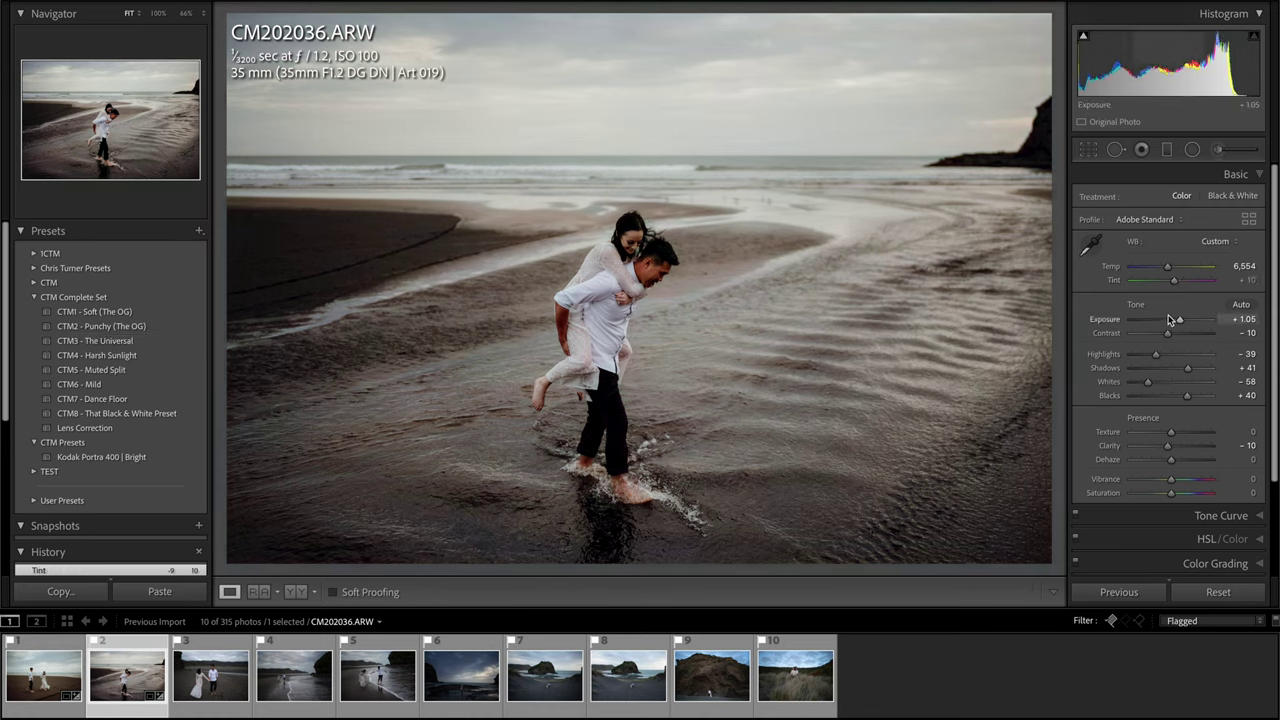
drag(1176, 319, 1141, 358)
drag(1182, 319, 1182, 321)
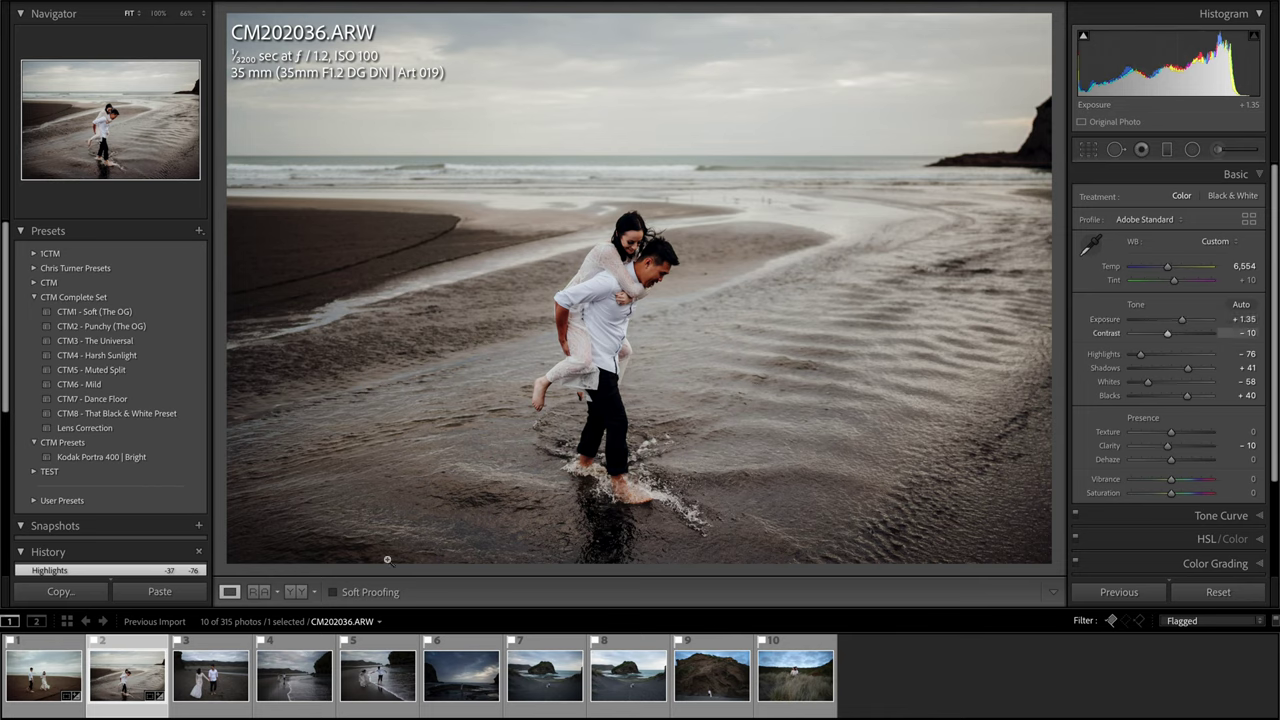
- Give CM202023.ARW CTM3 - The Universal with tint +10 and highlights -81, then return to CM202036
click(55, 677)
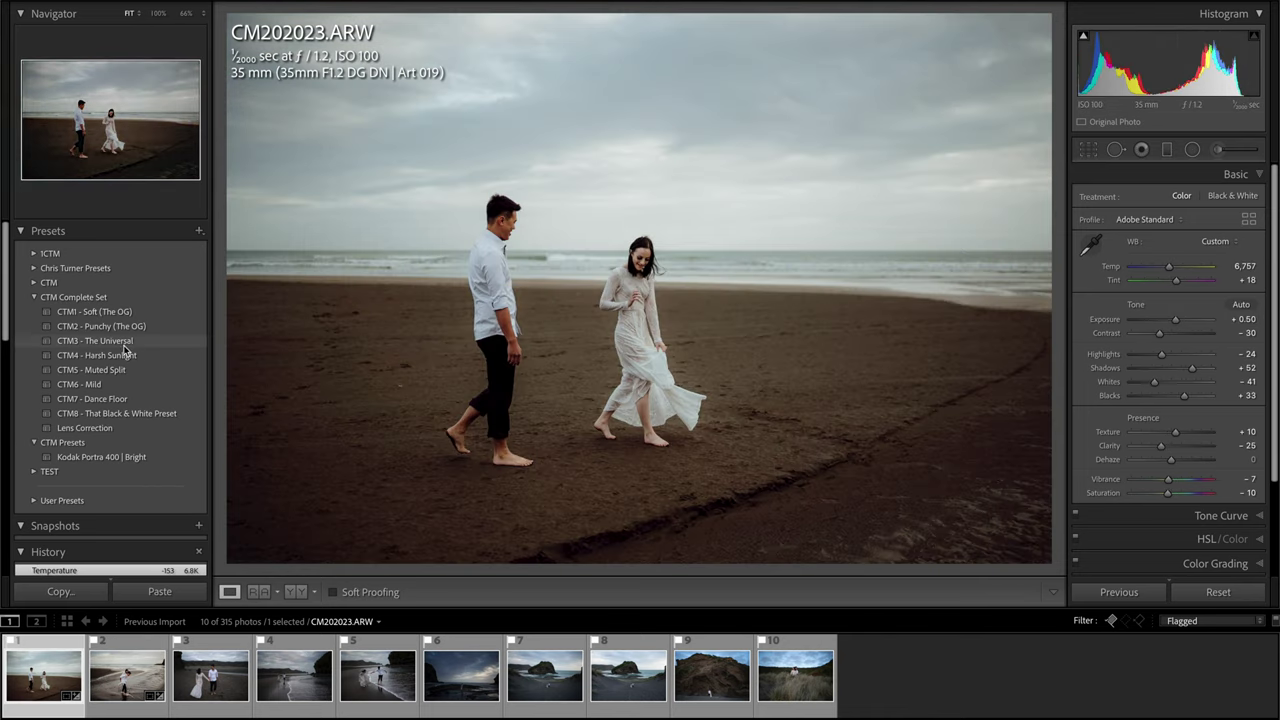
click(124, 346)
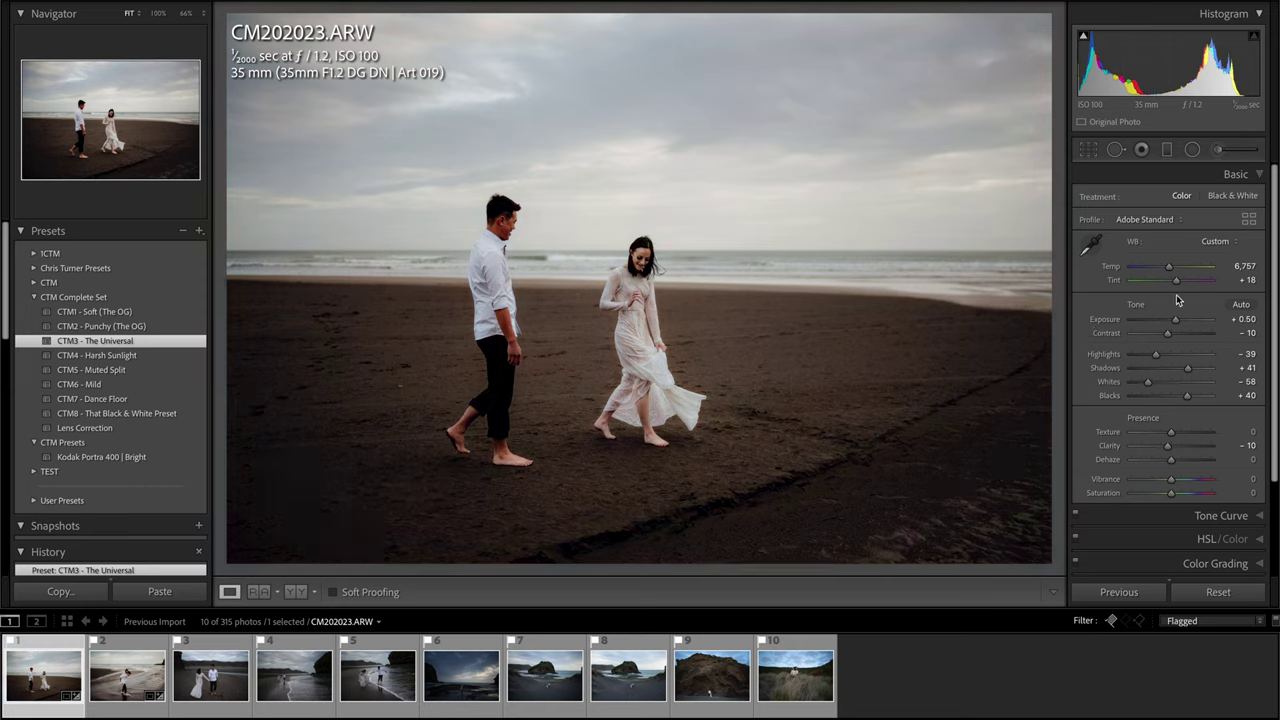
drag(1176, 281, 1141, 357)
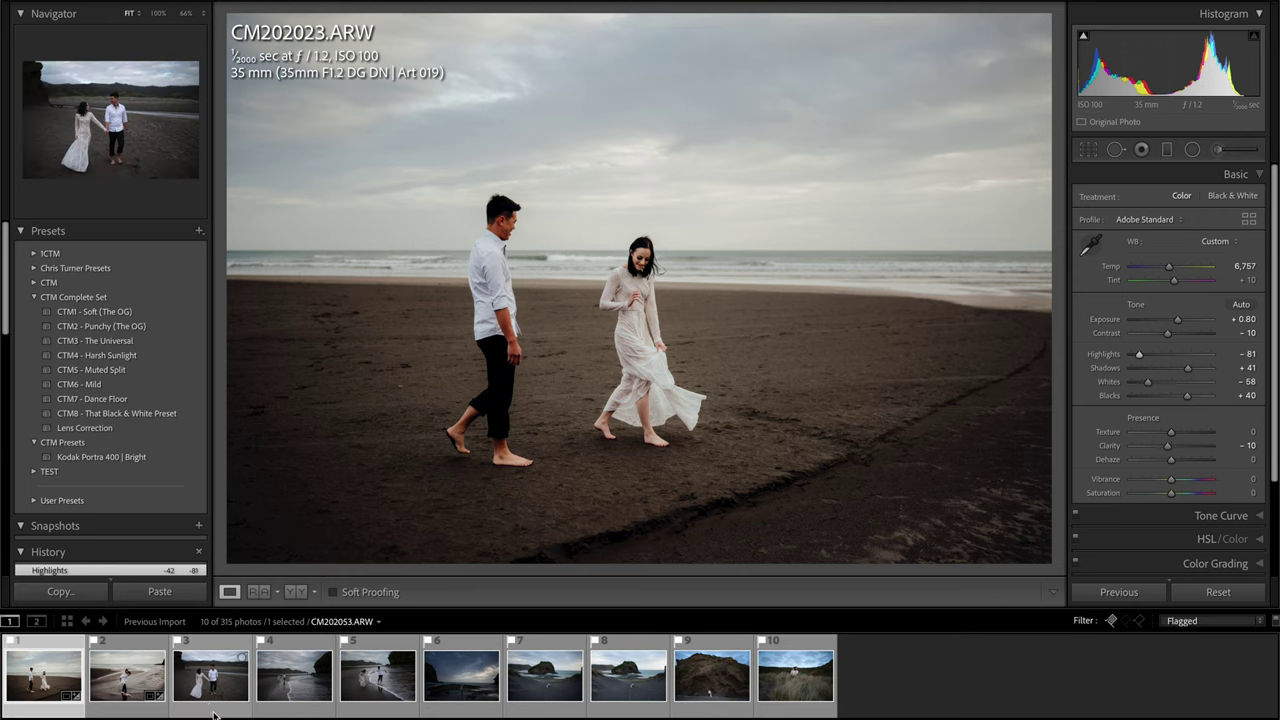
key(Right)
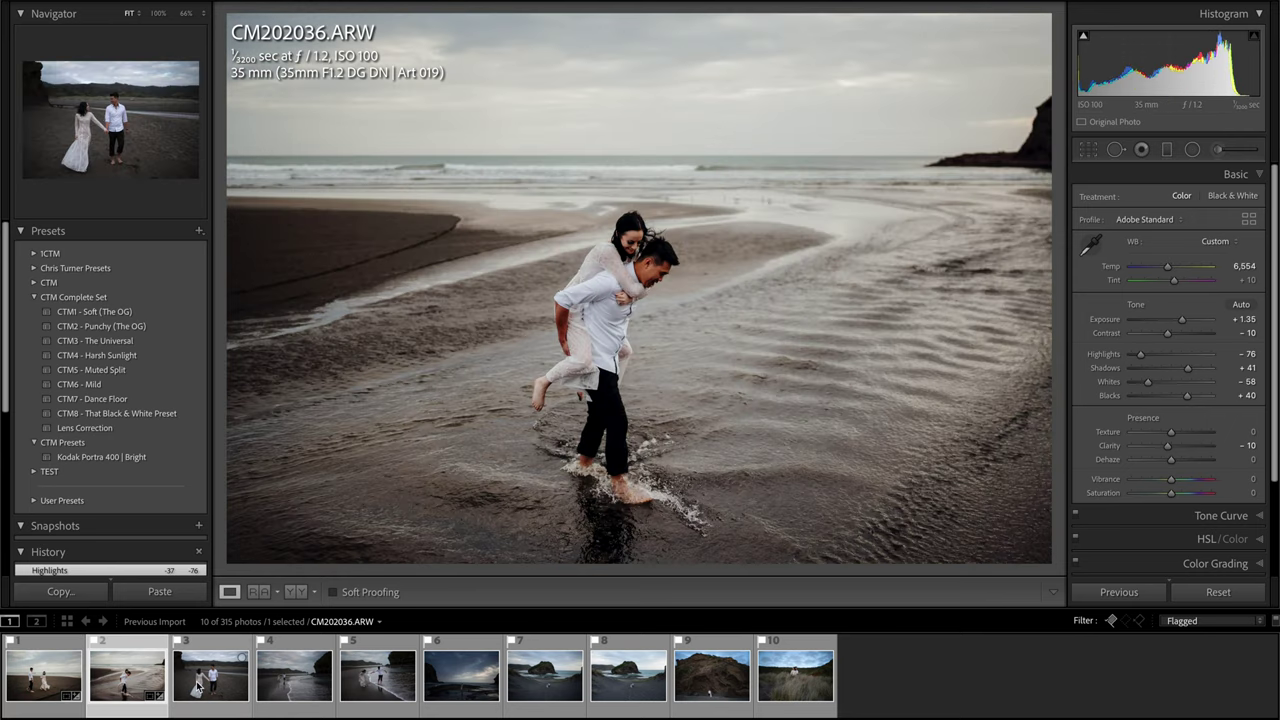
- On CM202053, set exposure to +0.65, level the horizon, and warm temperature to 6,068
click(197, 688)
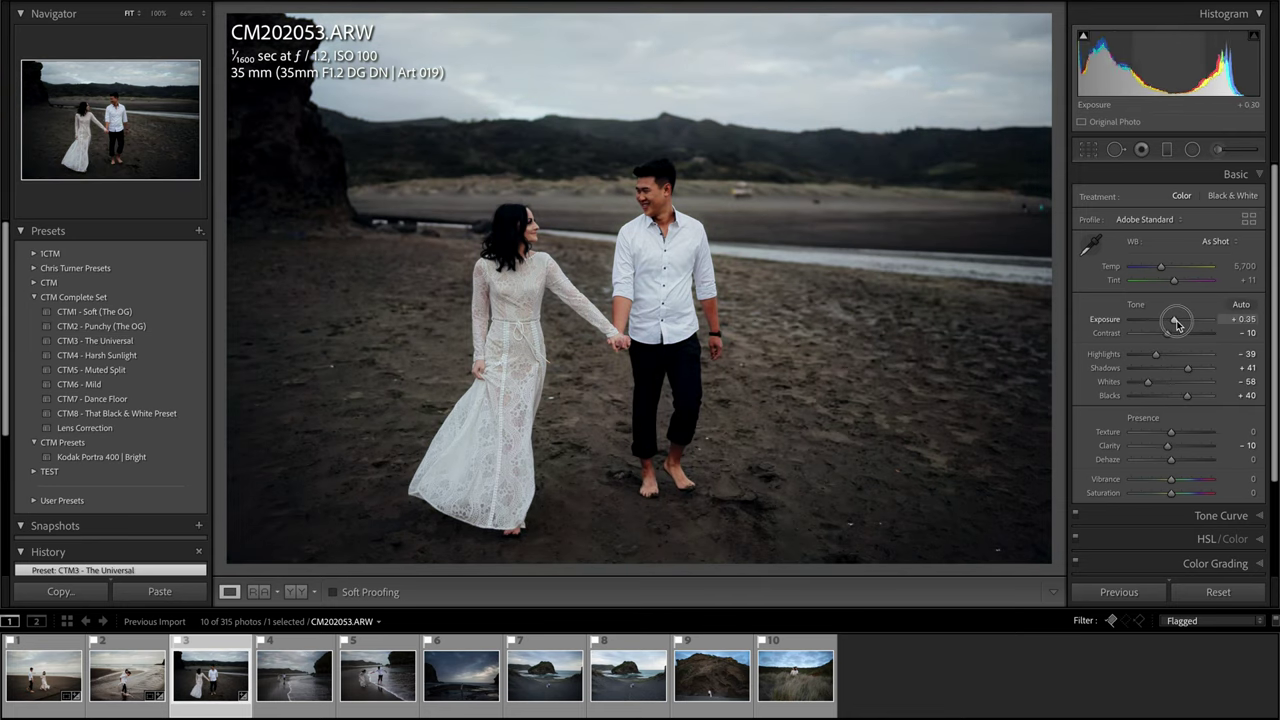
drag(1176, 323, 1176, 323)
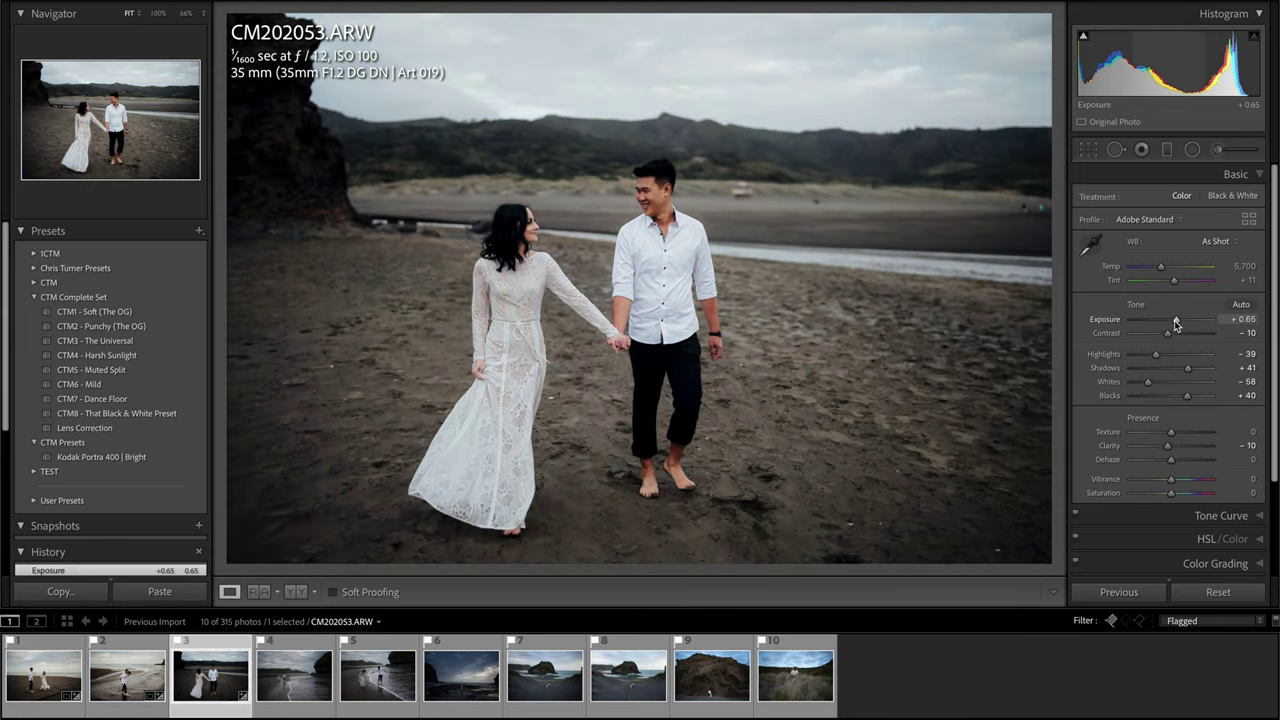
key(r)
drag(1062, 334, 1063, 336)
key(r)
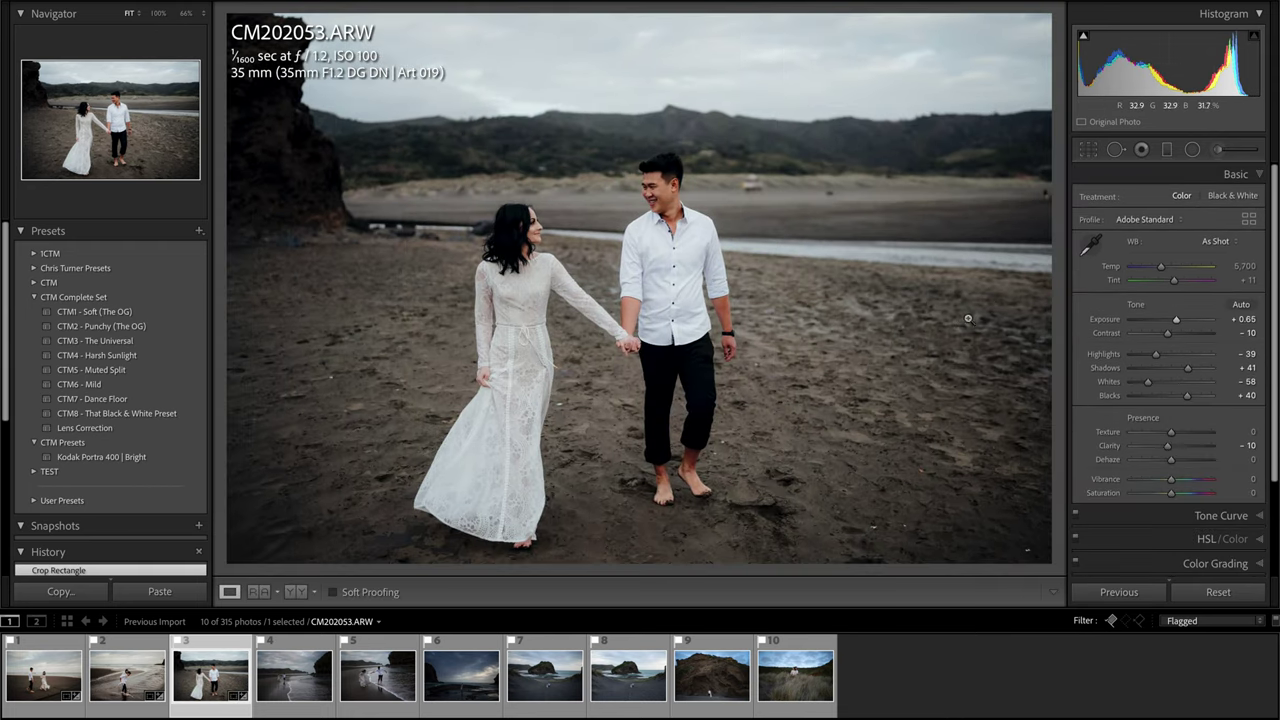
drag(1160, 272, 1164, 272)
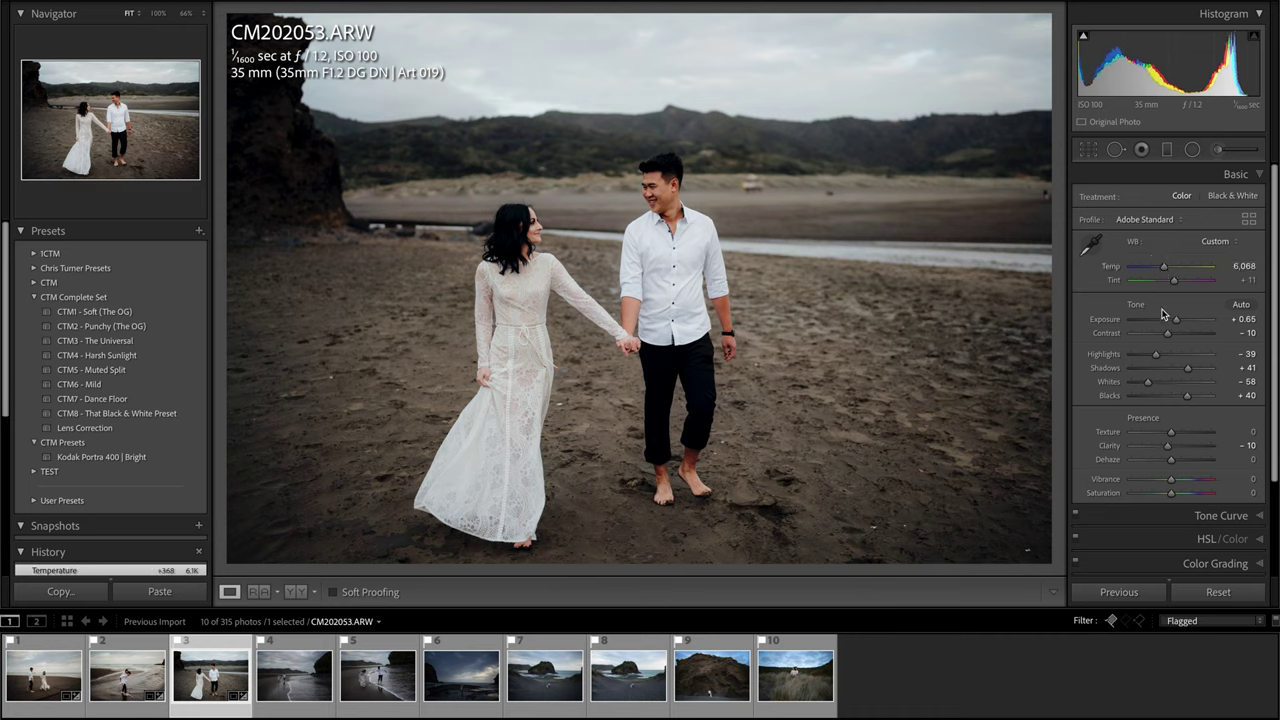
drag(1176, 320, 1174, 322)
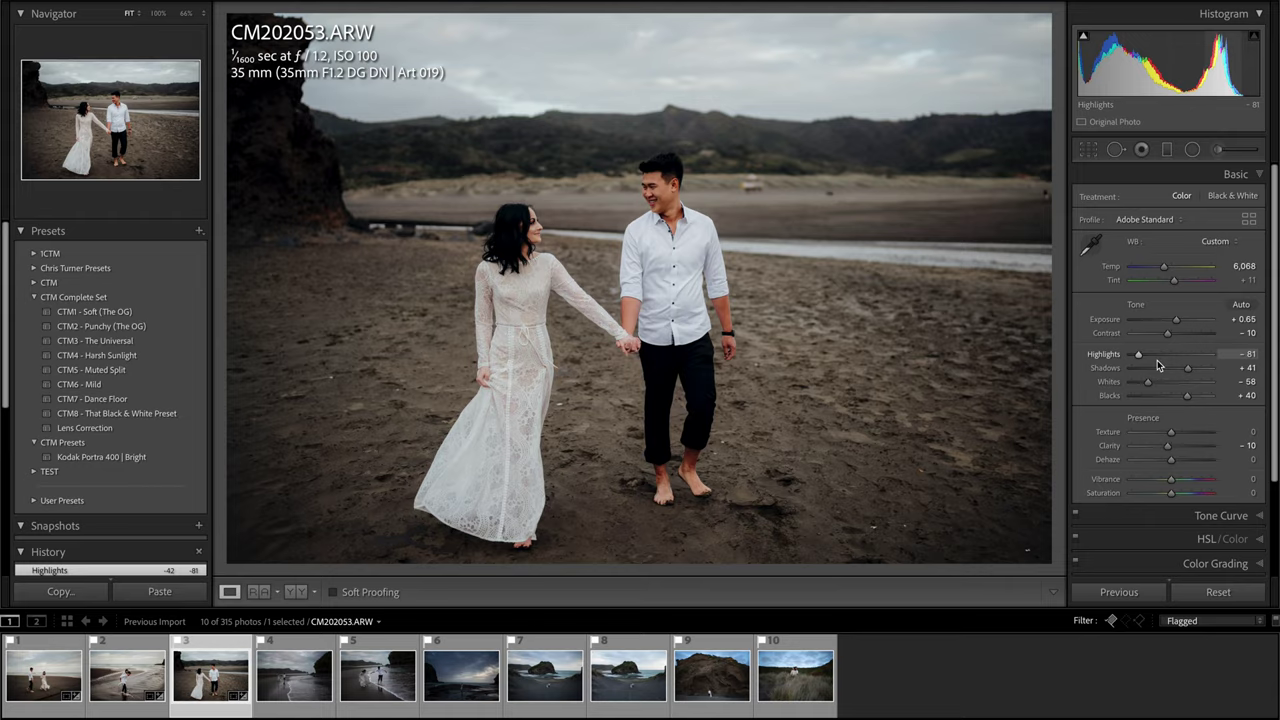
- Raise exposure to +0.75 and tighten the crop from the right side
drag(1177, 318, 1179, 318)
key(r)
drag(1023, 229, 1029, 223)
key(r)
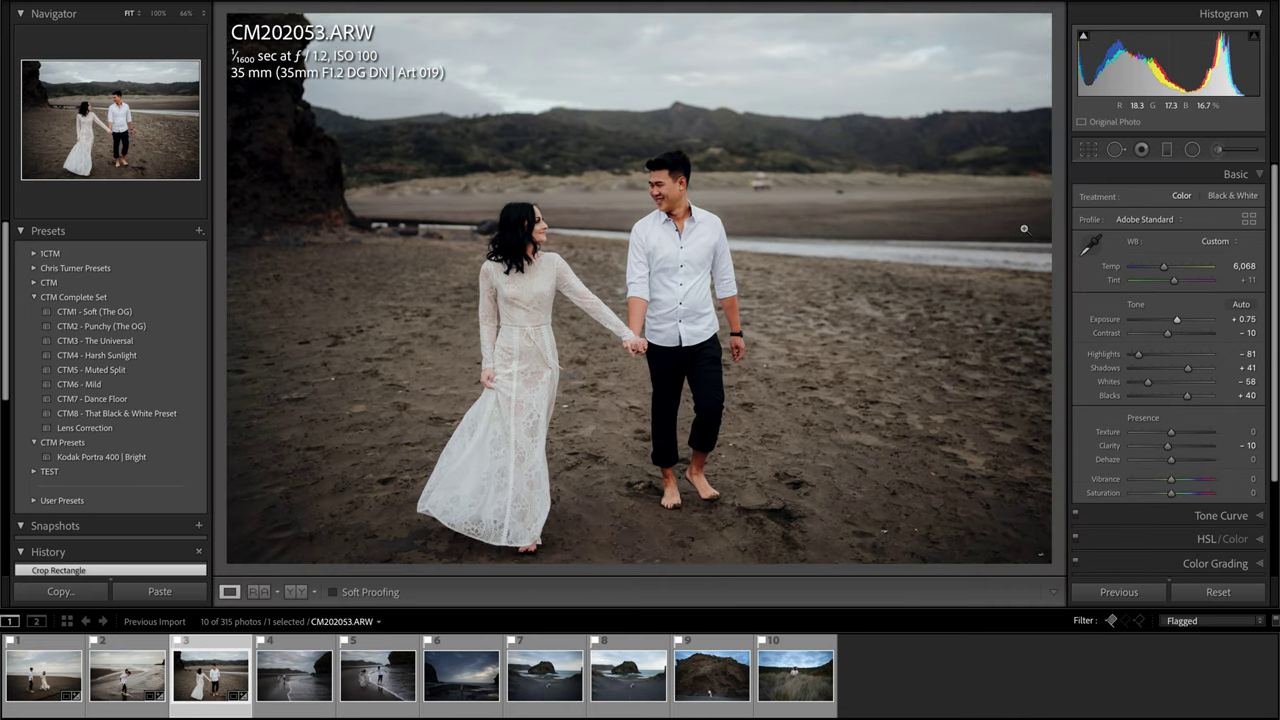
- Try CTM5 - Muted Split, then settle on CTM3 - The Universal with tint +11
click(150, 372)
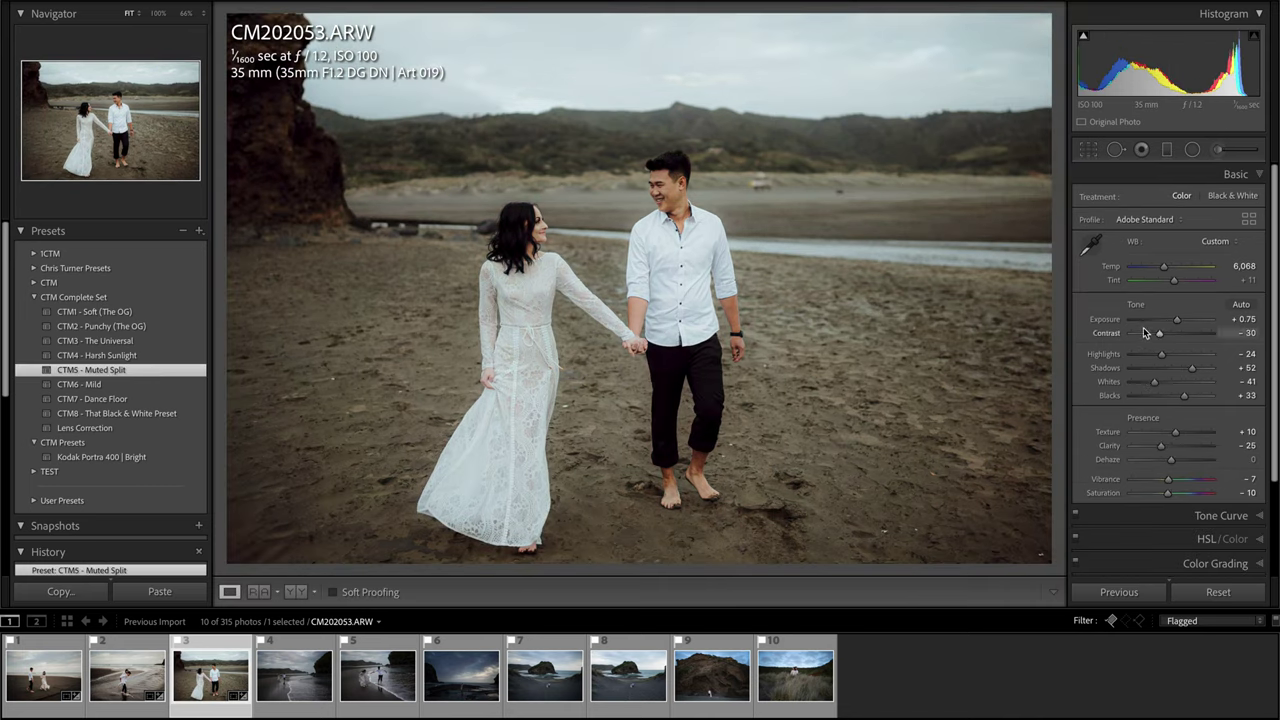
drag(1177, 322, 1164, 270)
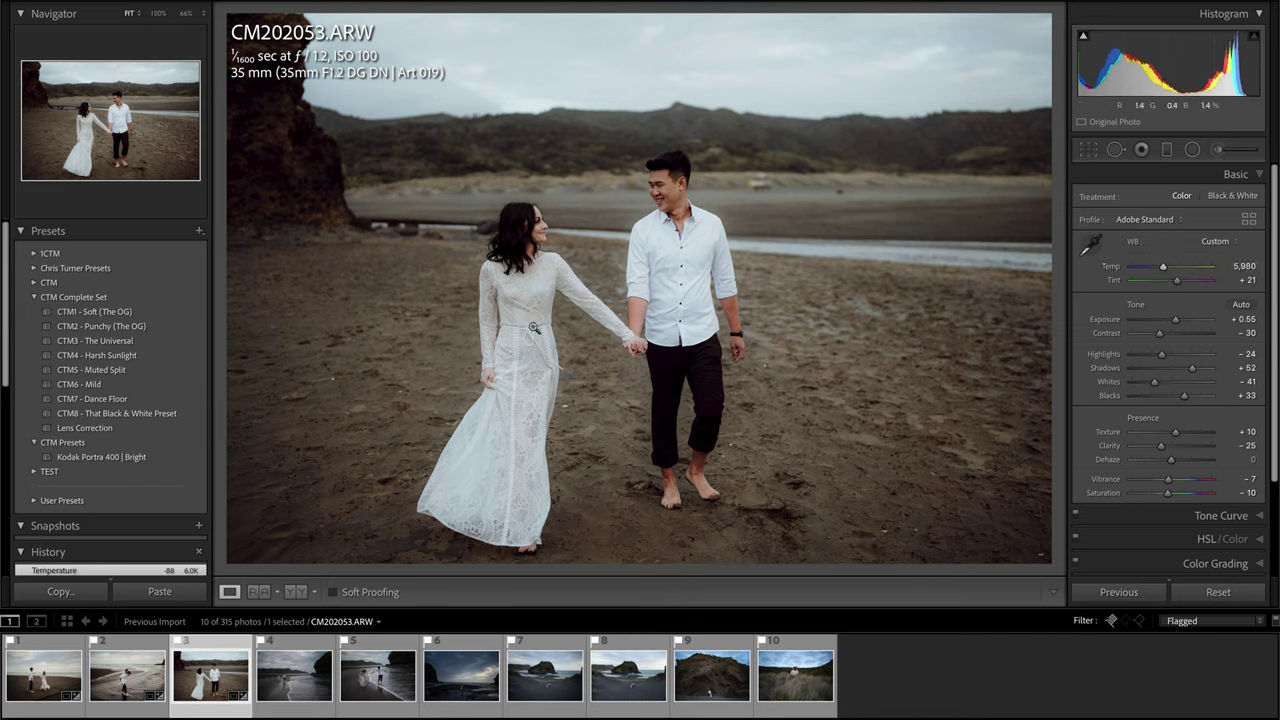
click(133, 341)
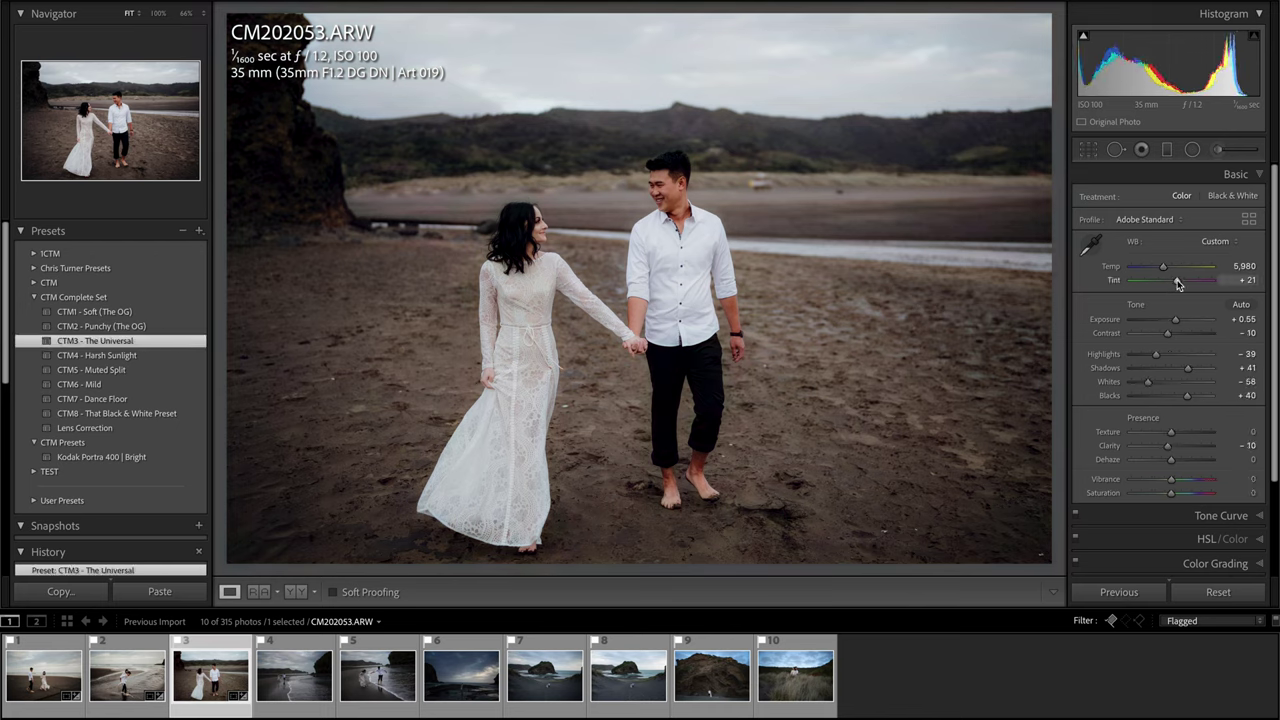
drag(1177, 281, 1197, 372)
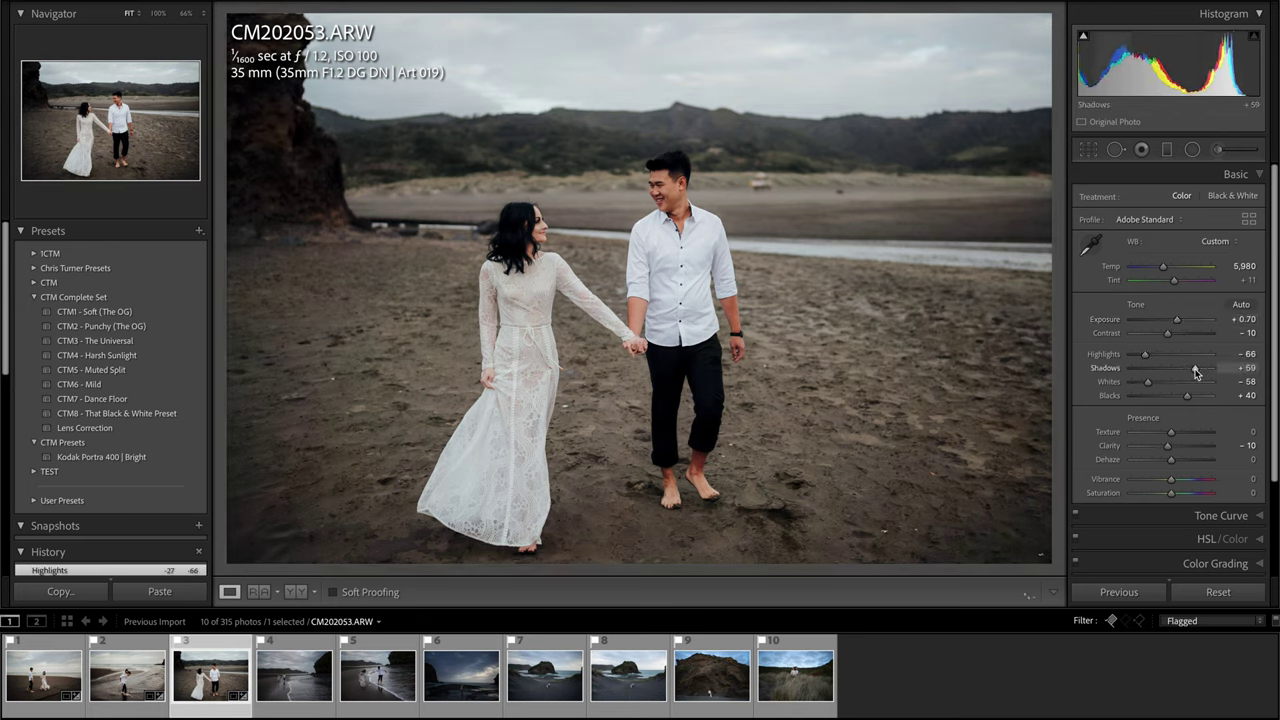
key(Right)
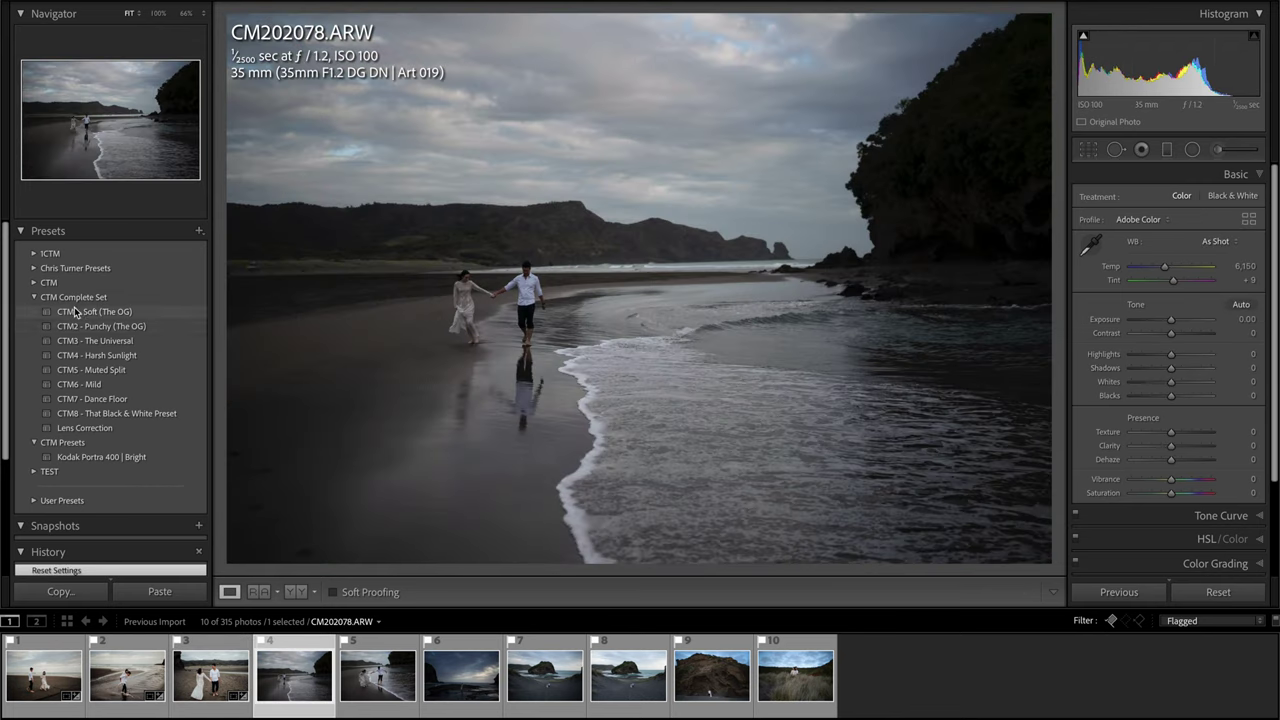
- Apply CTM3 - The Universal to CM202078 with exposure +1.20 and slightly warmer white balance
click(130, 341)
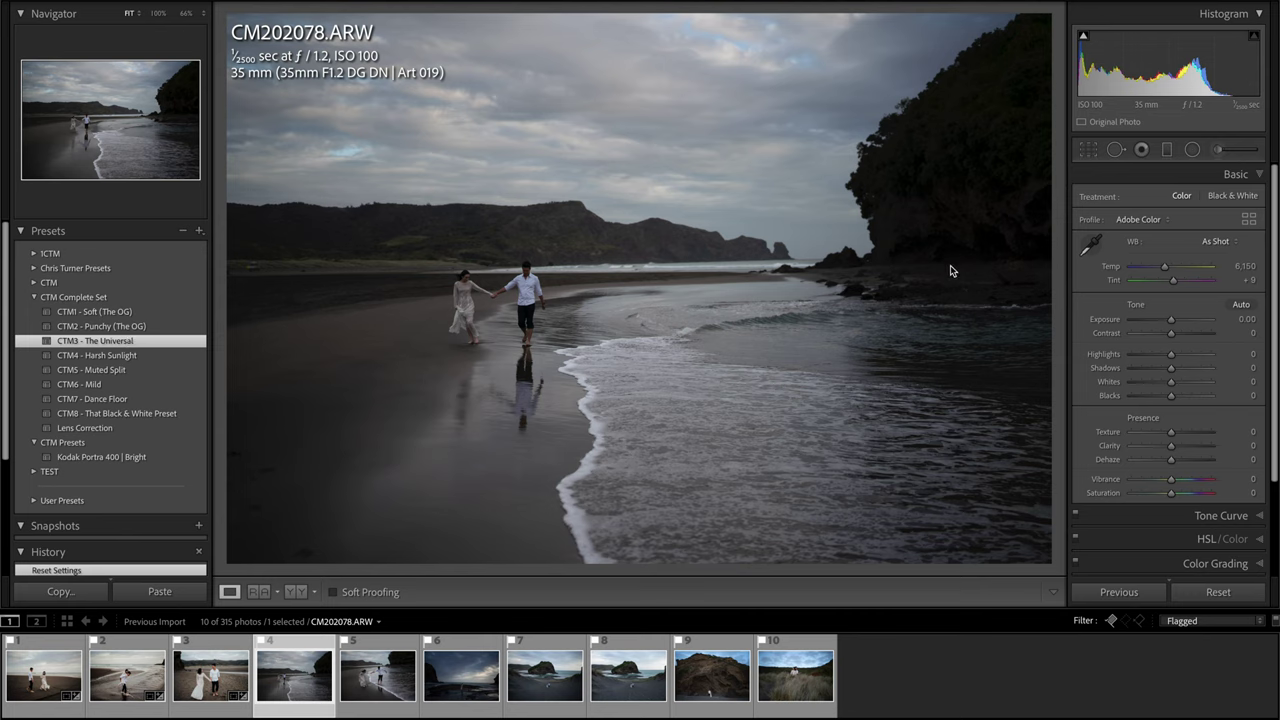
drag(1175, 325, 1199, 371)
click(1183, 327)
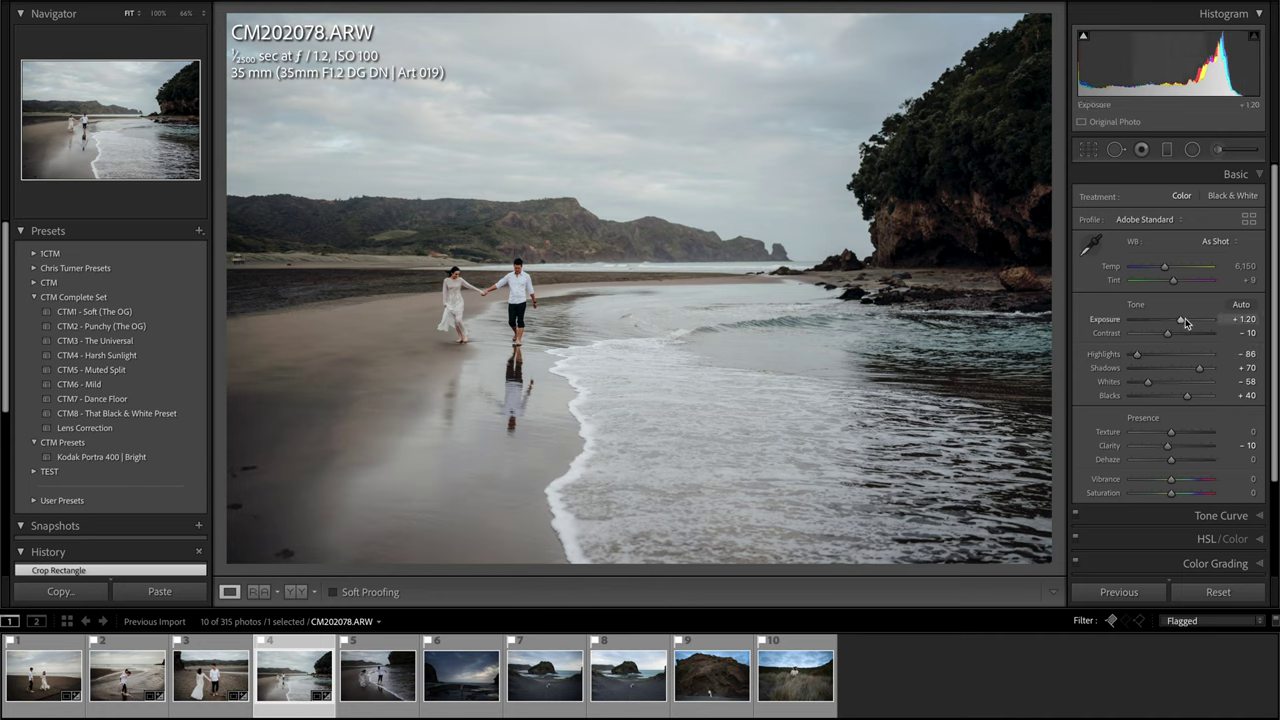
drag(1187, 321, 1183, 320)
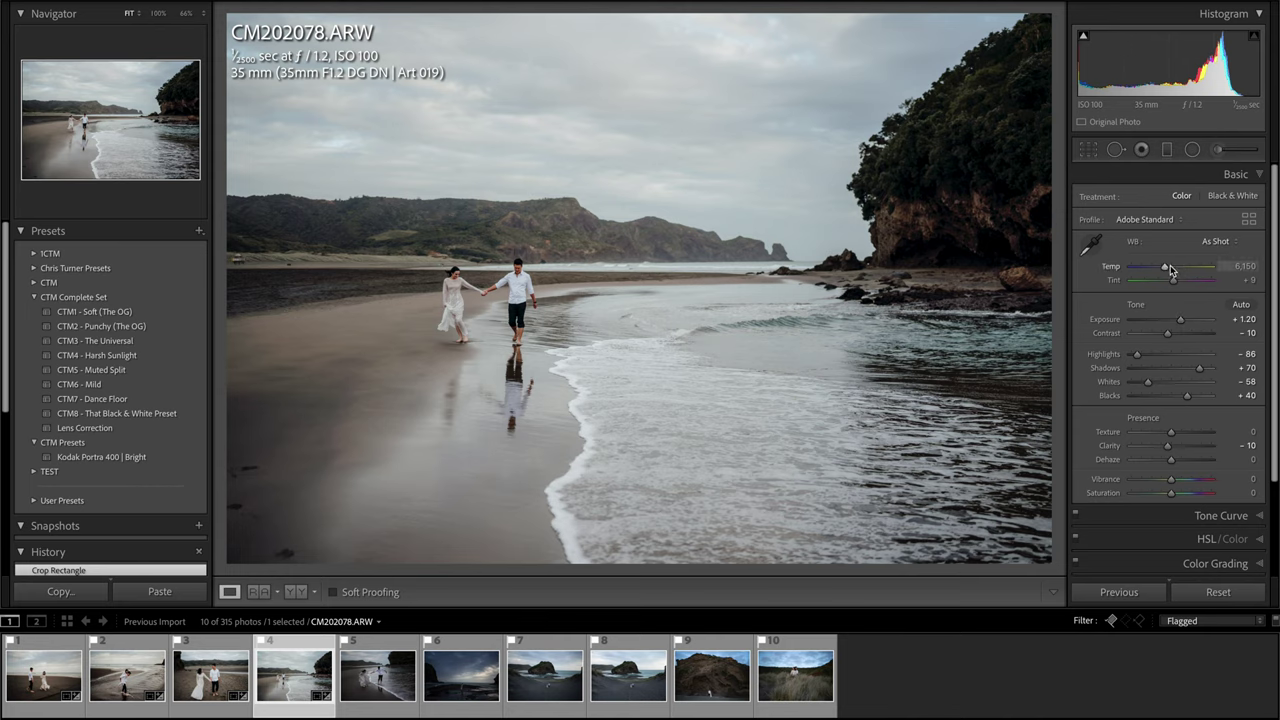
drag(1170, 270, 1173, 271)
- Straighten CM202092 with a 1.87 crop angle
key(Right)
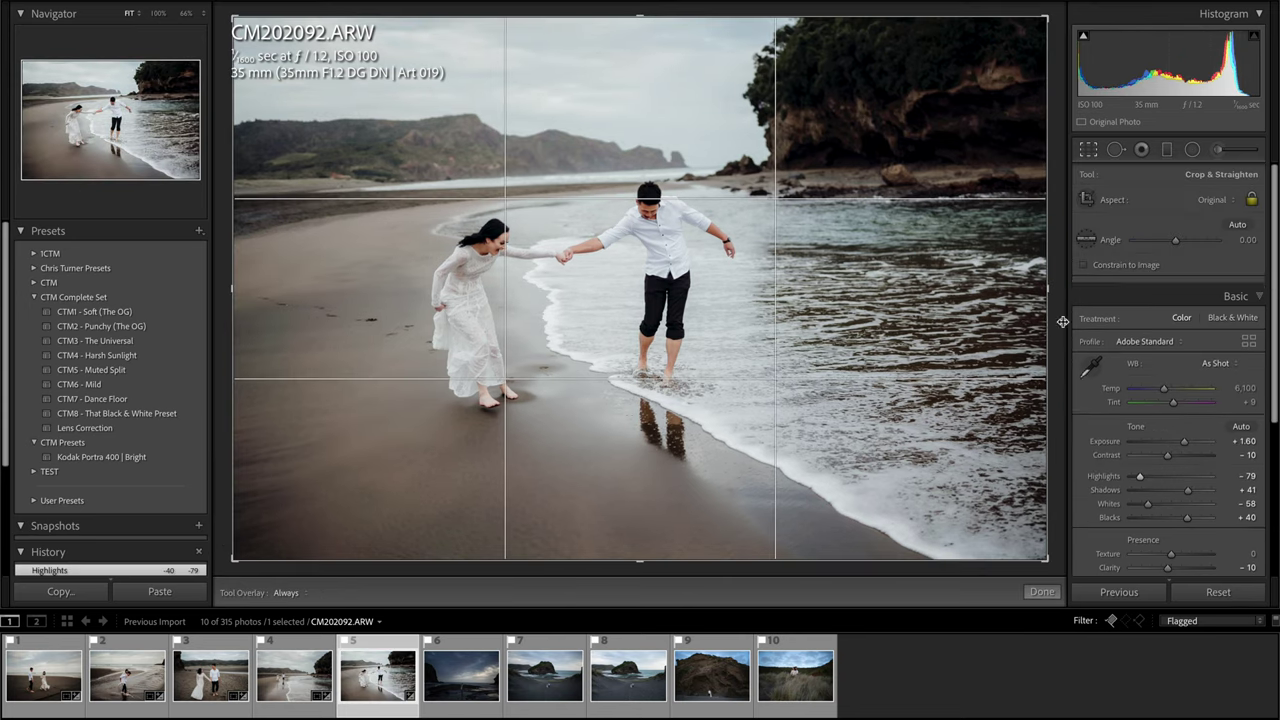
drag(1066, 322, 1061, 335)
key(r)
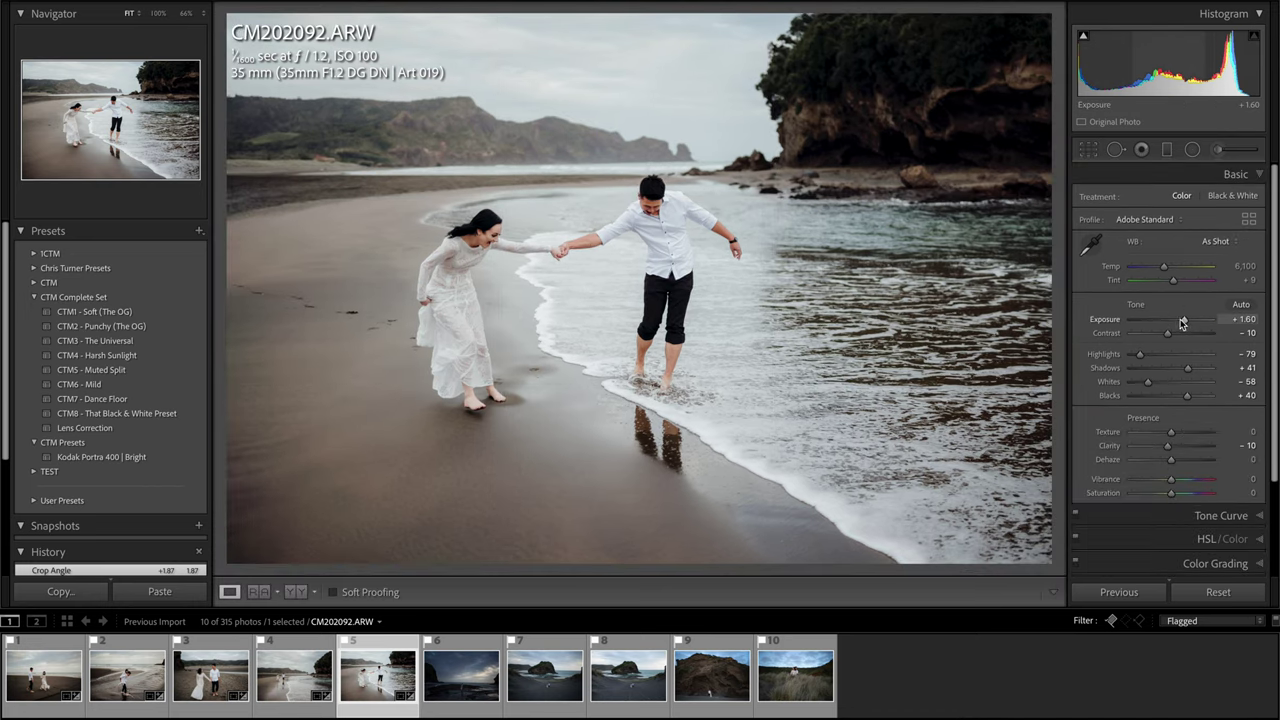
- Lower exposure to +1.35 and lift shadows to +64
drag(1183, 322, 1180, 322)
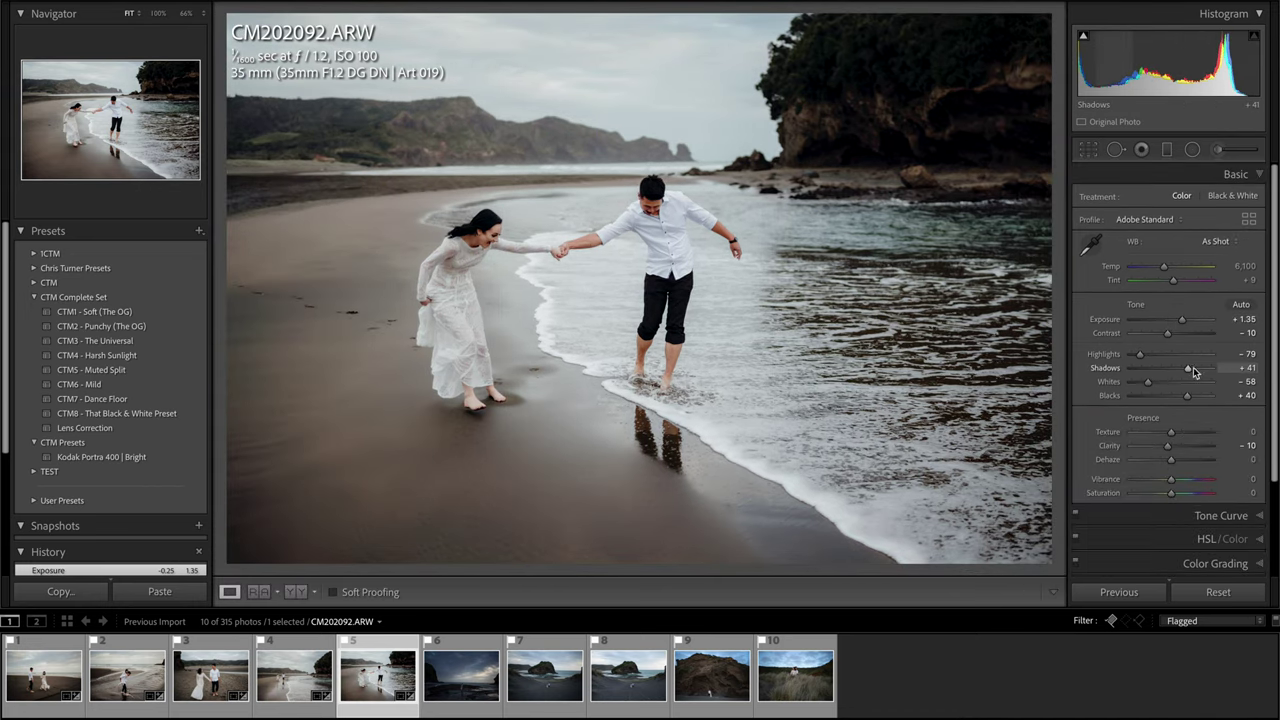
drag(1193, 372, 1198, 371)
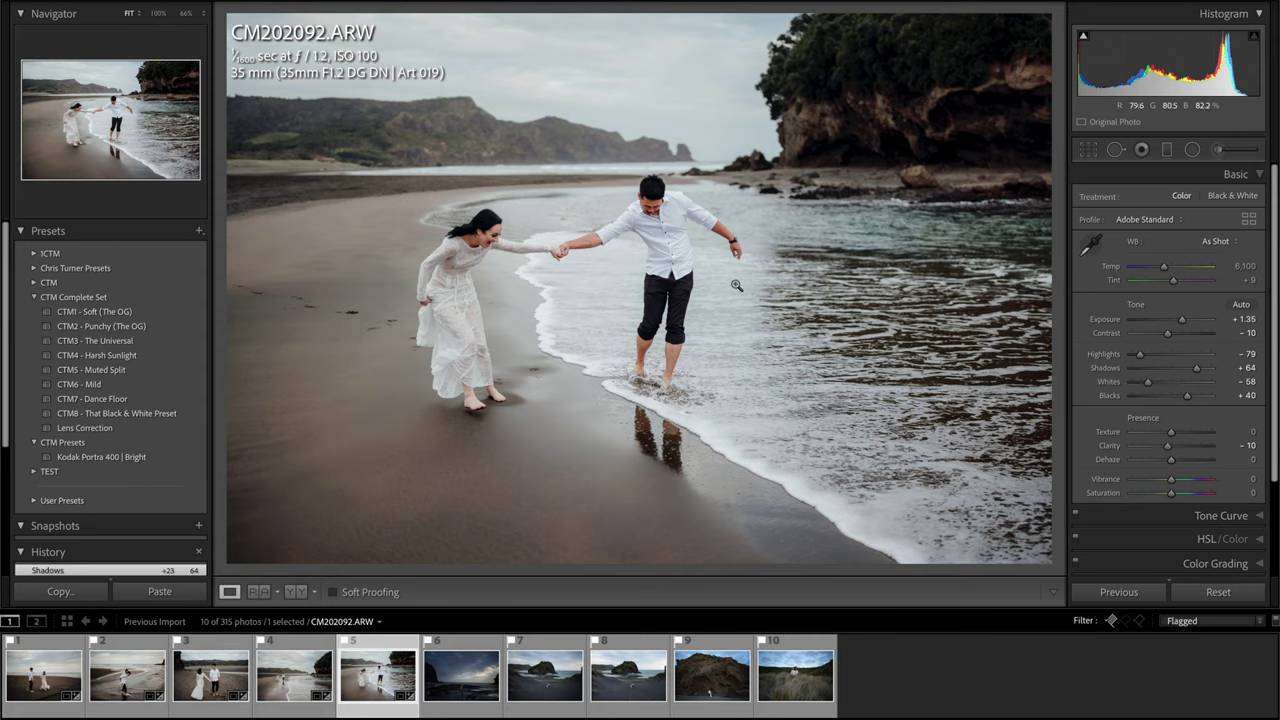
scroll(1098, 482, down, 3)
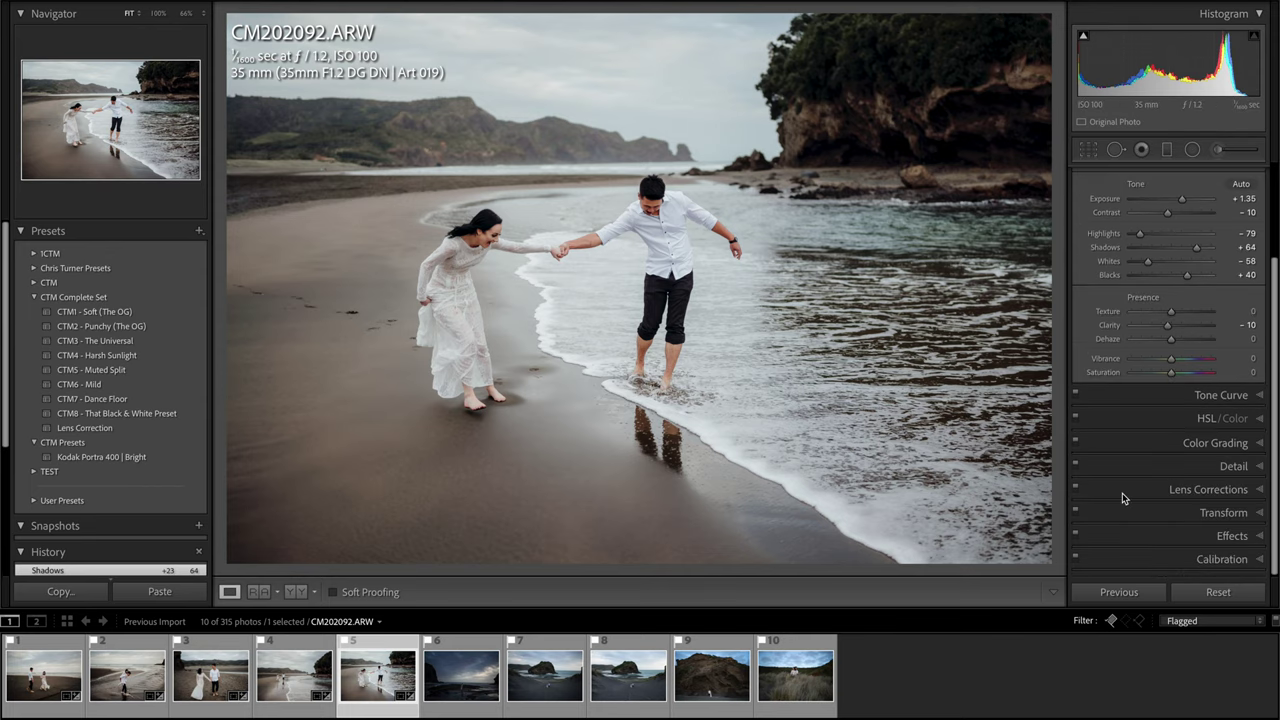
- Set lens vignetting correction to 52 and save it as the new lens profile default
click(1131, 498)
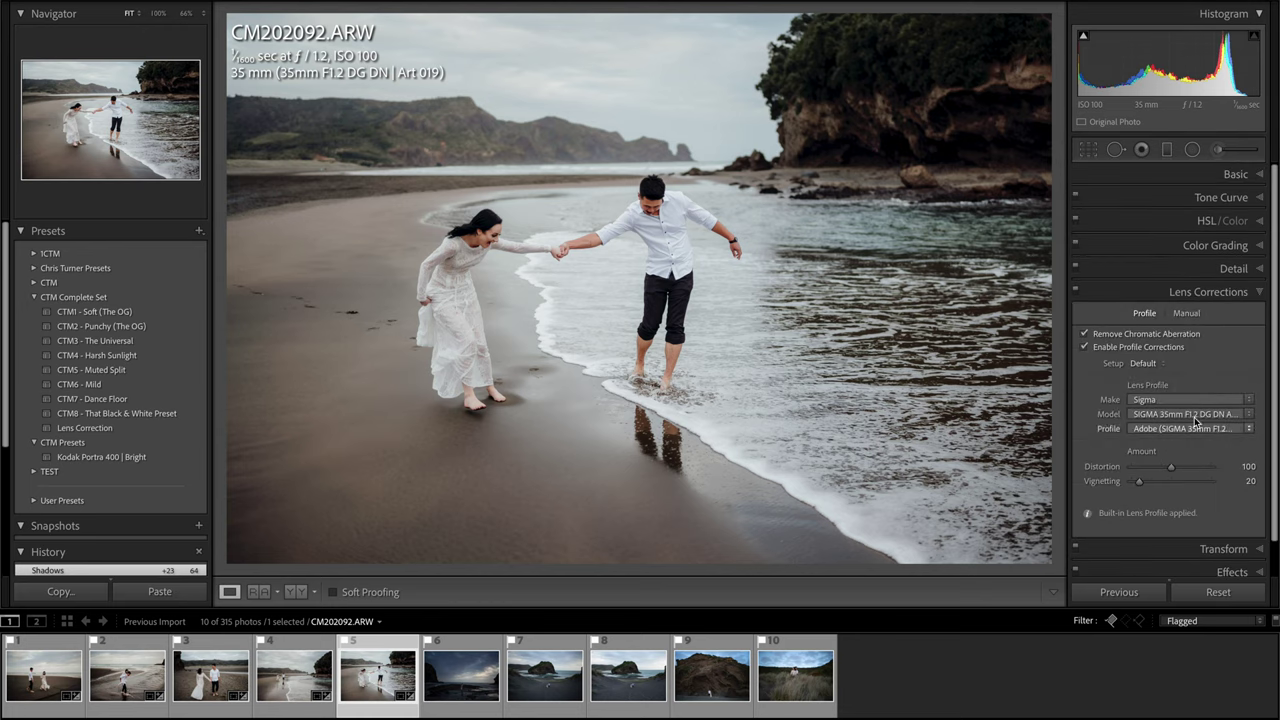
click(1140, 482)
drag(1140, 482, 1218, 472)
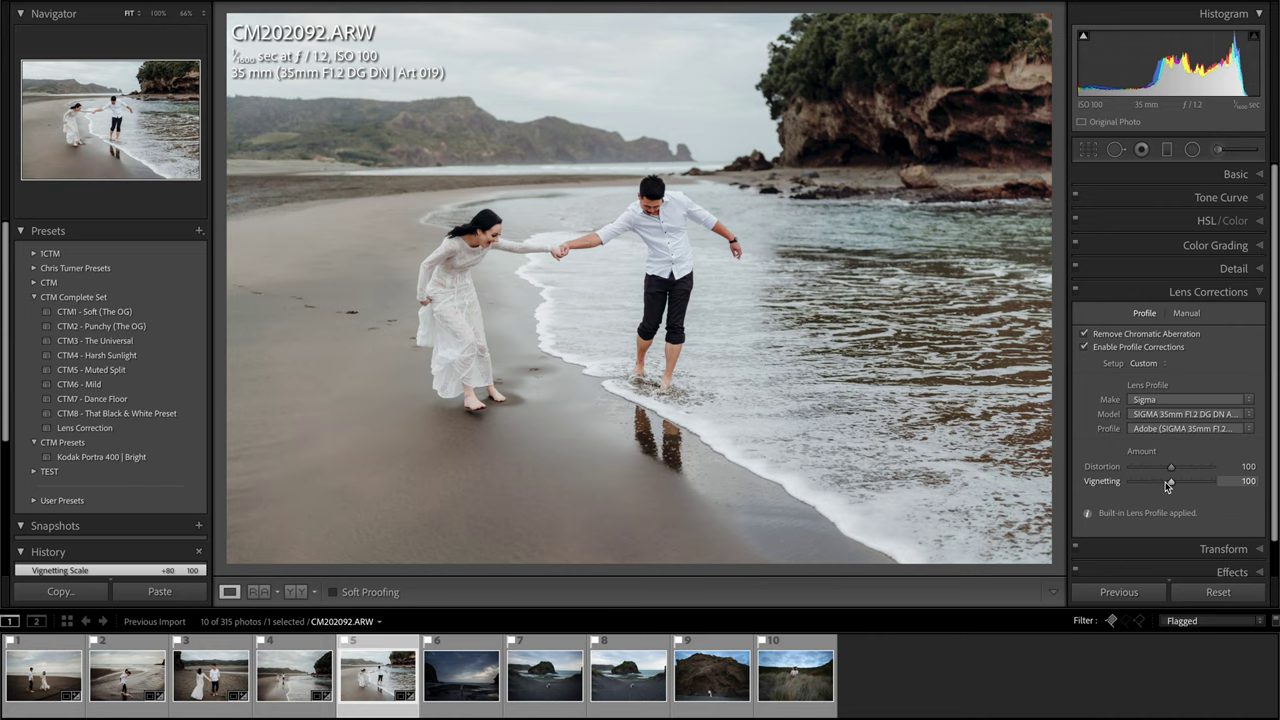
mouse_move(1169, 483)
mouse_down()
mouse_move(1128, 484)
mouse_move(1152, 484)
mouse_up()
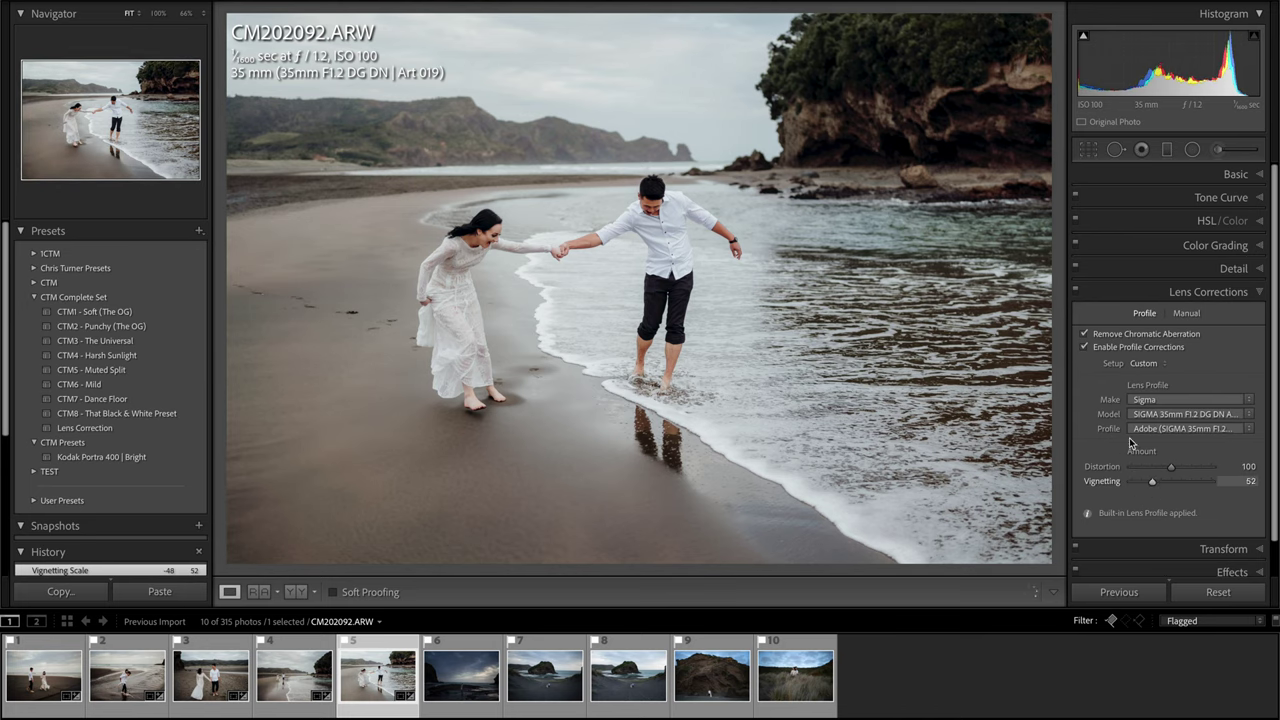
click(1152, 366)
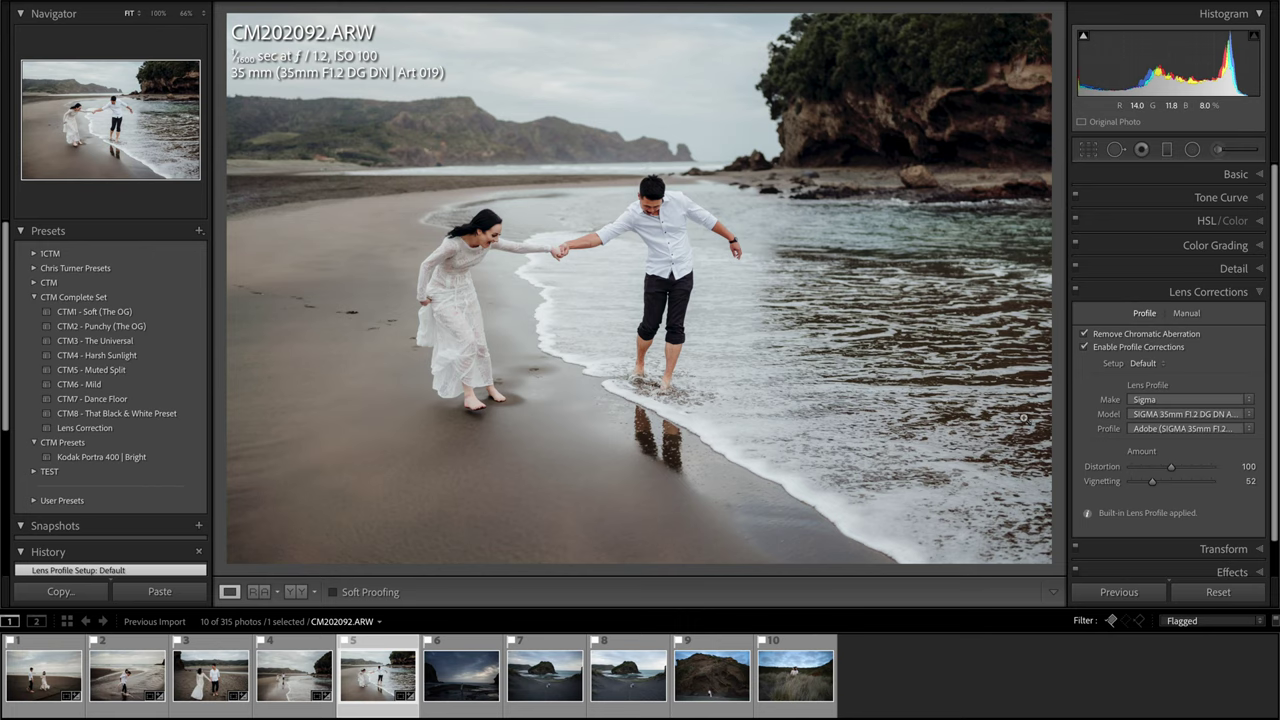
- Straighten the photo at a 2.22 crop angle and move on to CM202118
key(r)
drag(1052, 342, 1050, 346)
key(Return)
key(Right)
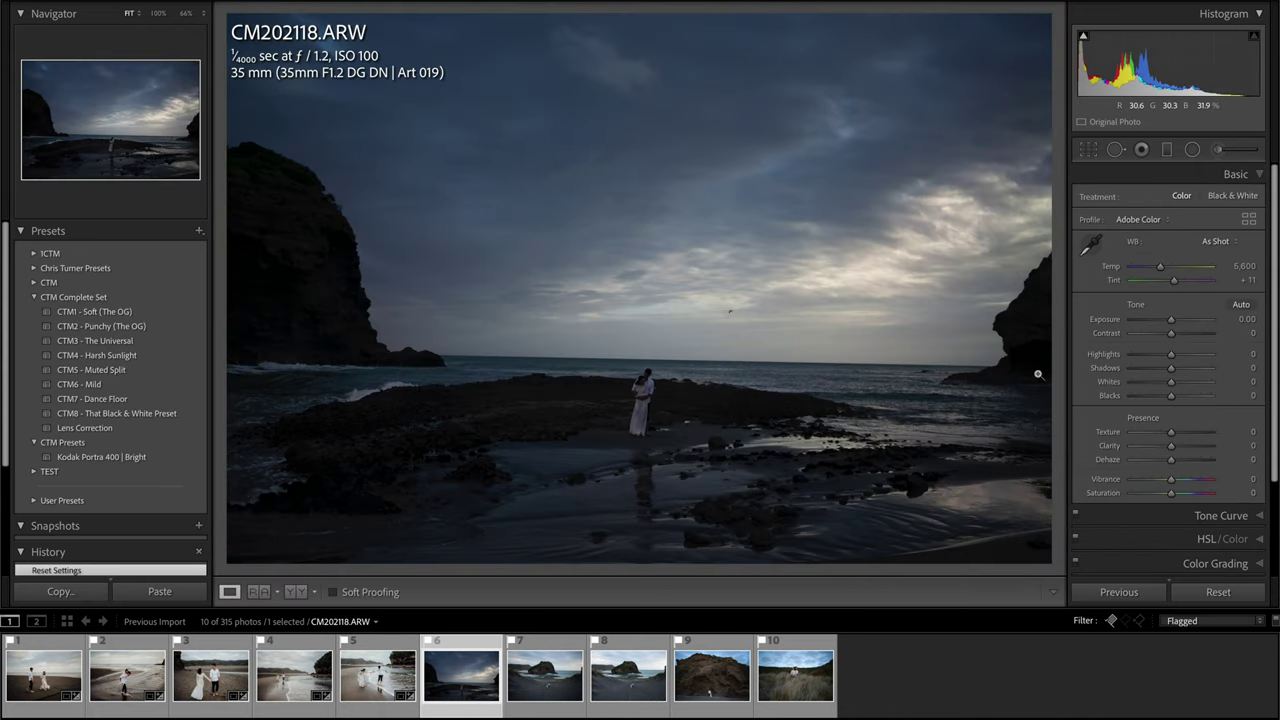
- Level CM202118's horizon and apply the CTM3 - The Universal preset
key(r)
drag(1052, 368, 1050, 366)
key(Return)
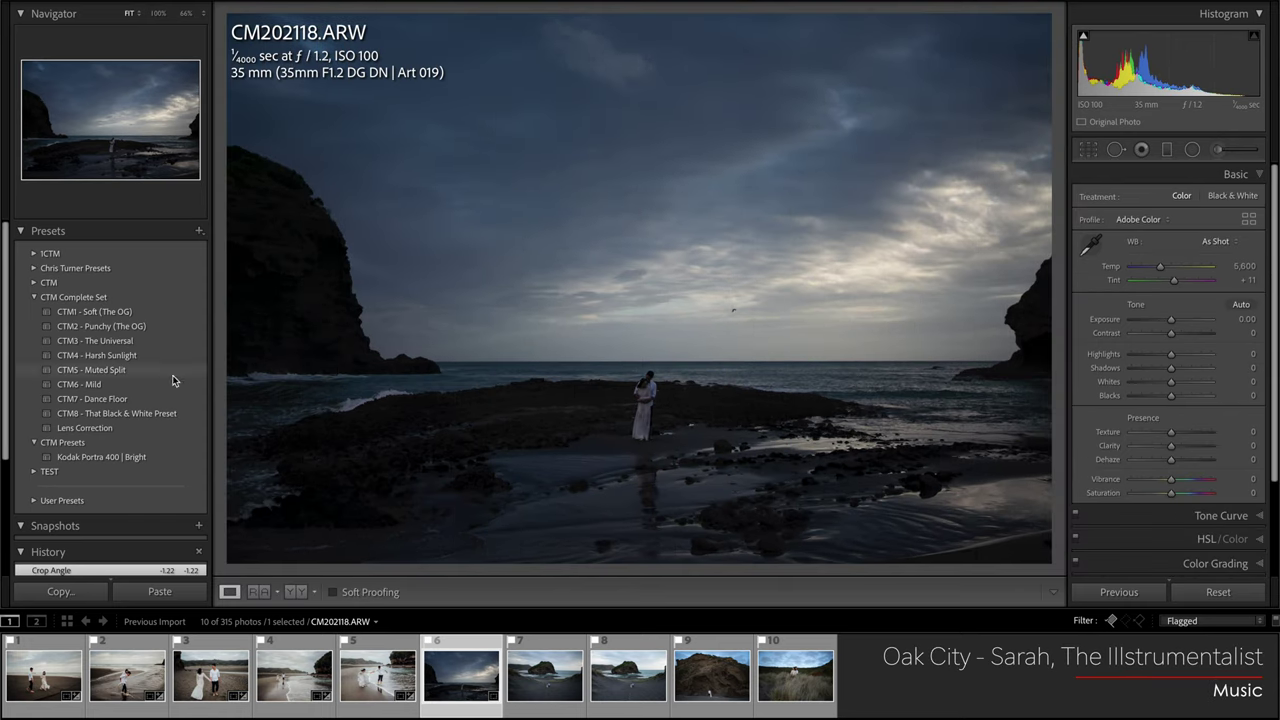
click(95, 341)
- Warm the white balance, set highlights -88, shadows +74 and exposure +1.25
drag(1171, 320, 1183, 322)
drag(1160, 270, 1169, 272)
drag(1156, 354, 1202, 372)
click(1200, 371)
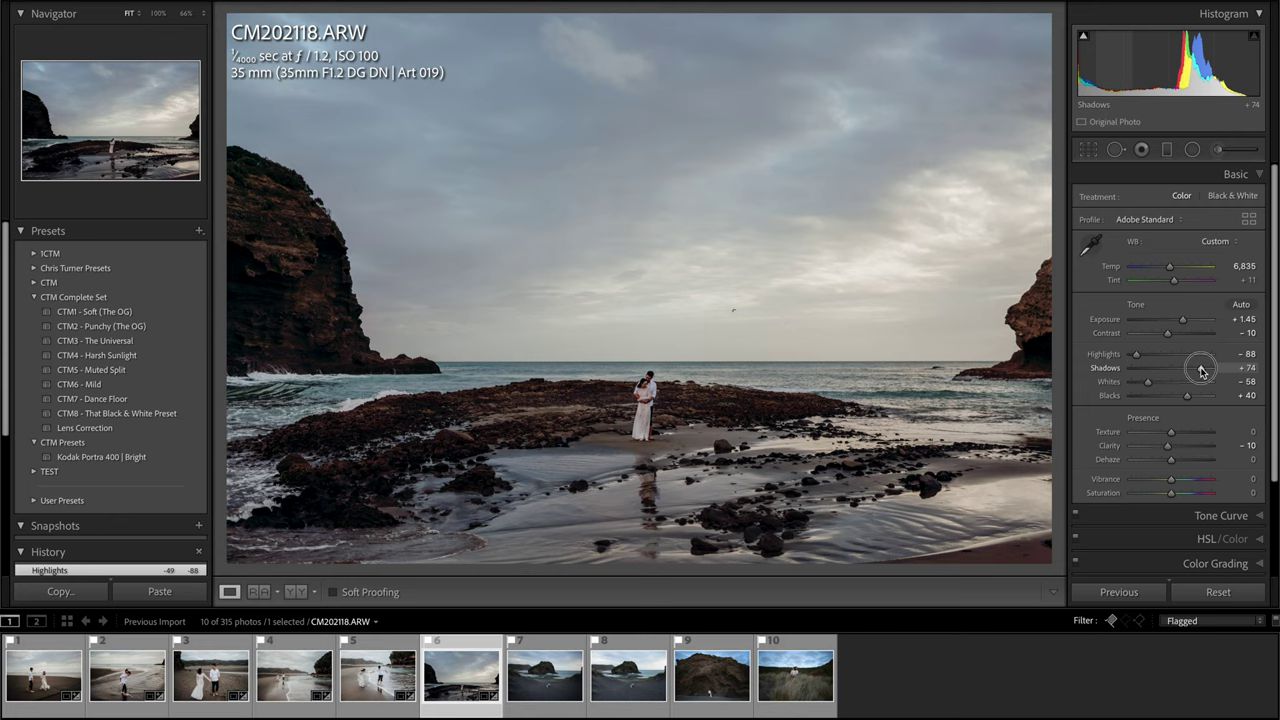
drag(1185, 320, 1189, 322)
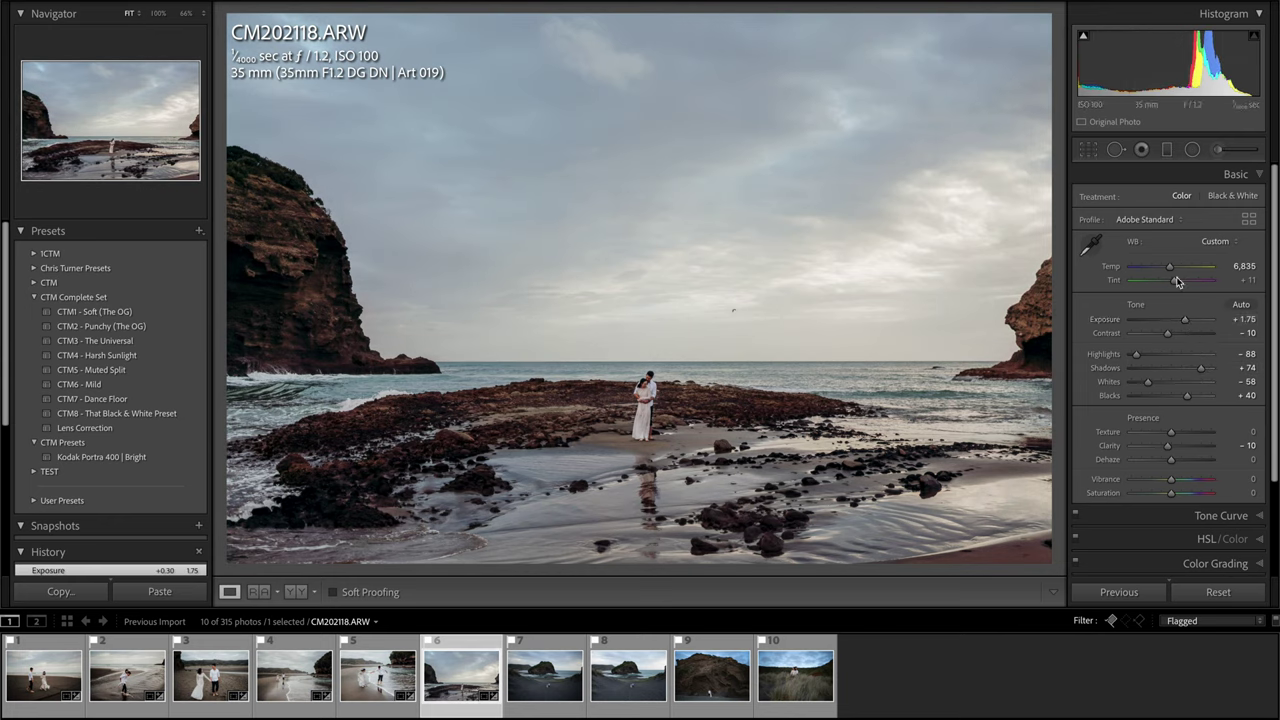
drag(1185, 322, 1181, 321)
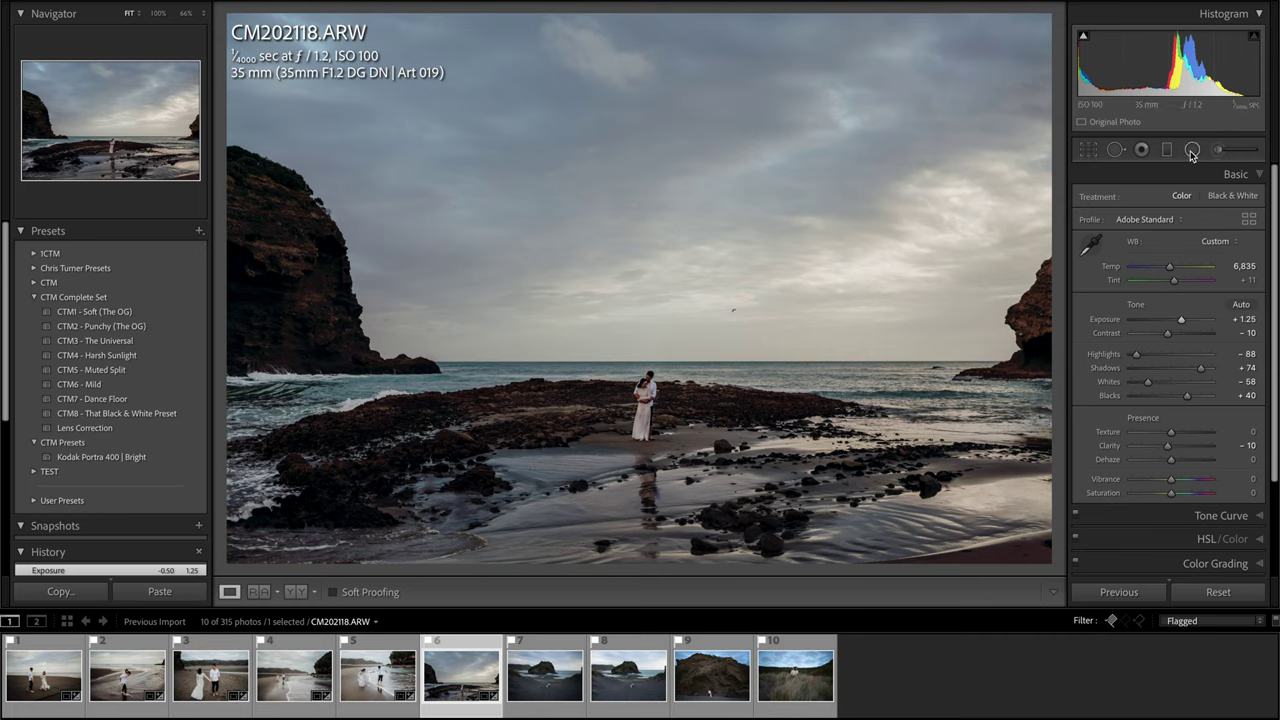
- Draw a diagonal radial filter oval over the sky, stretched past the bottom-left corner
key(shift+m)
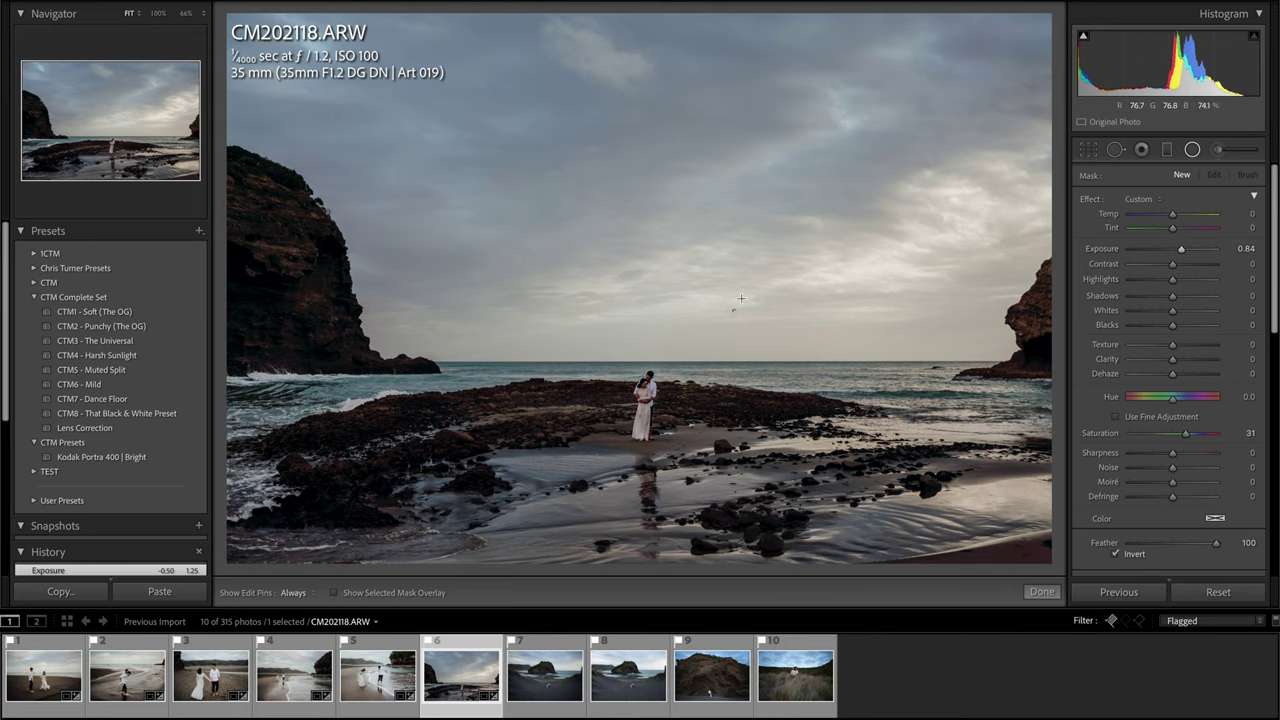
drag(739, 275, 1204, 396)
drag(741, 391, 815, 362)
drag(838, 410, 706, 384)
drag(291, 532, 218, 566)
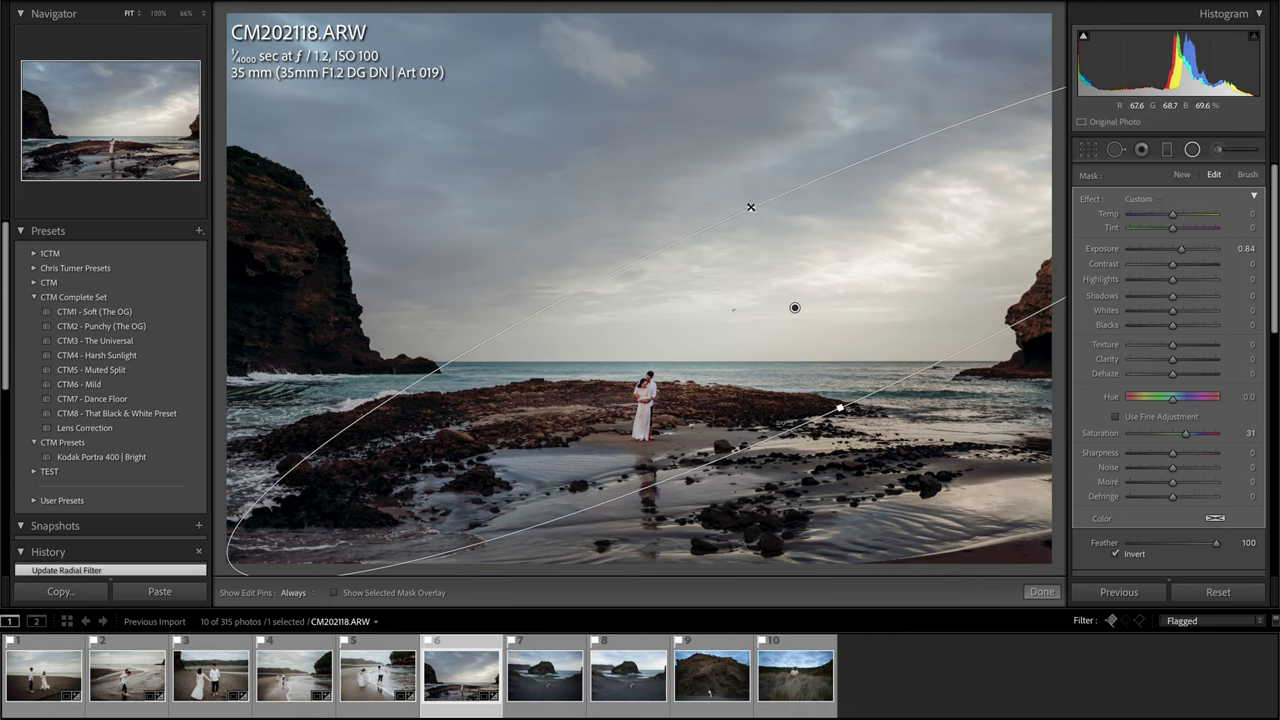
drag(751, 207, 775, 240)
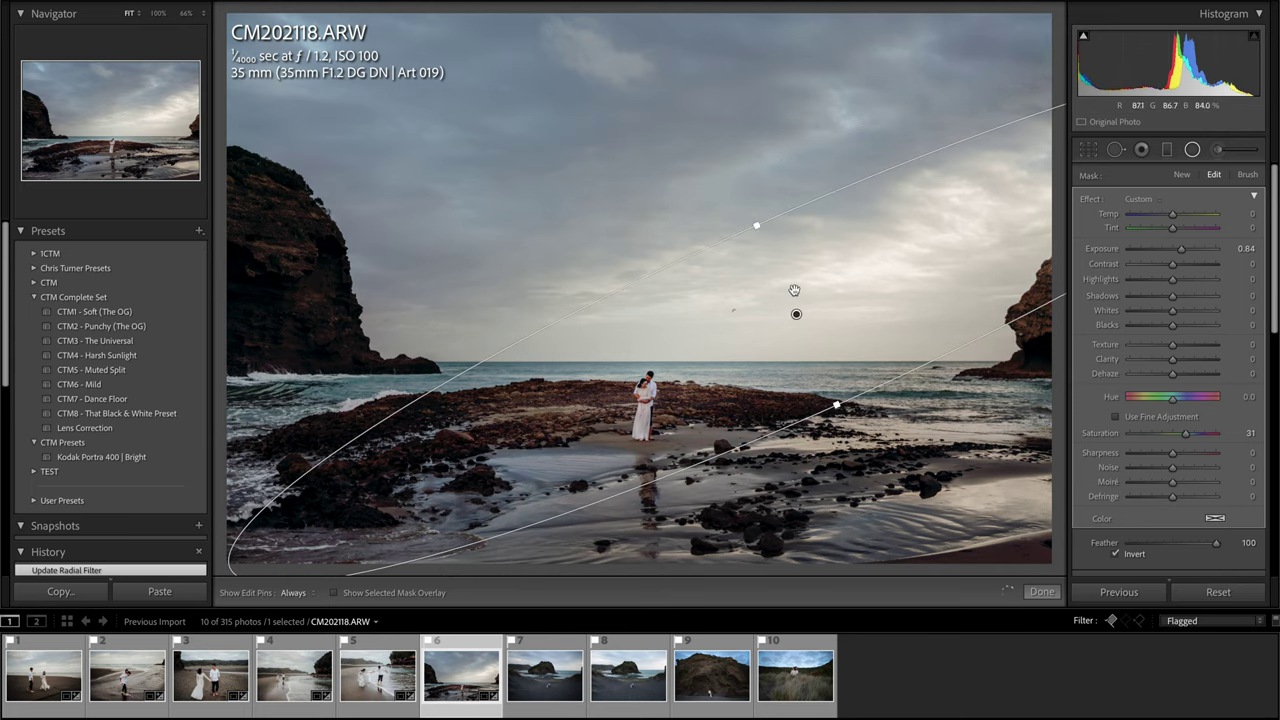
- Reset the filter's saturation to 0 and raise its exposure to about +1.00
double_click(1187, 435)
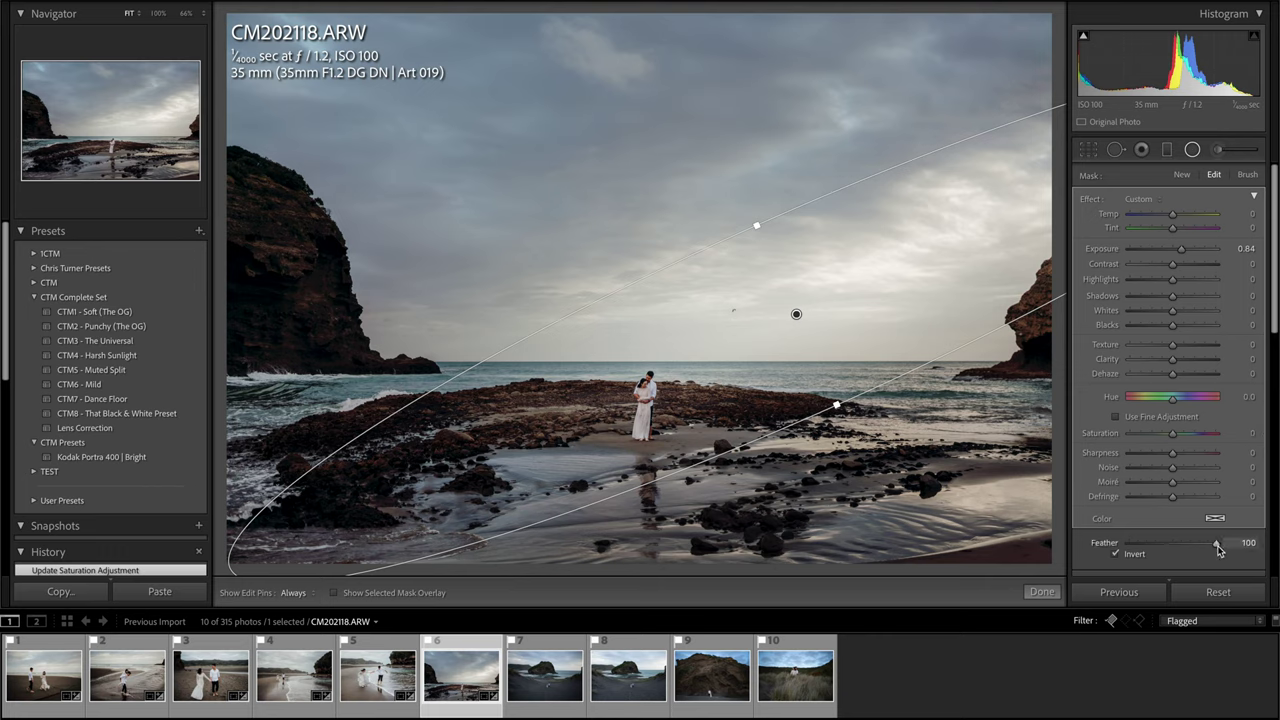
scroll(1125, 540, down, 1)
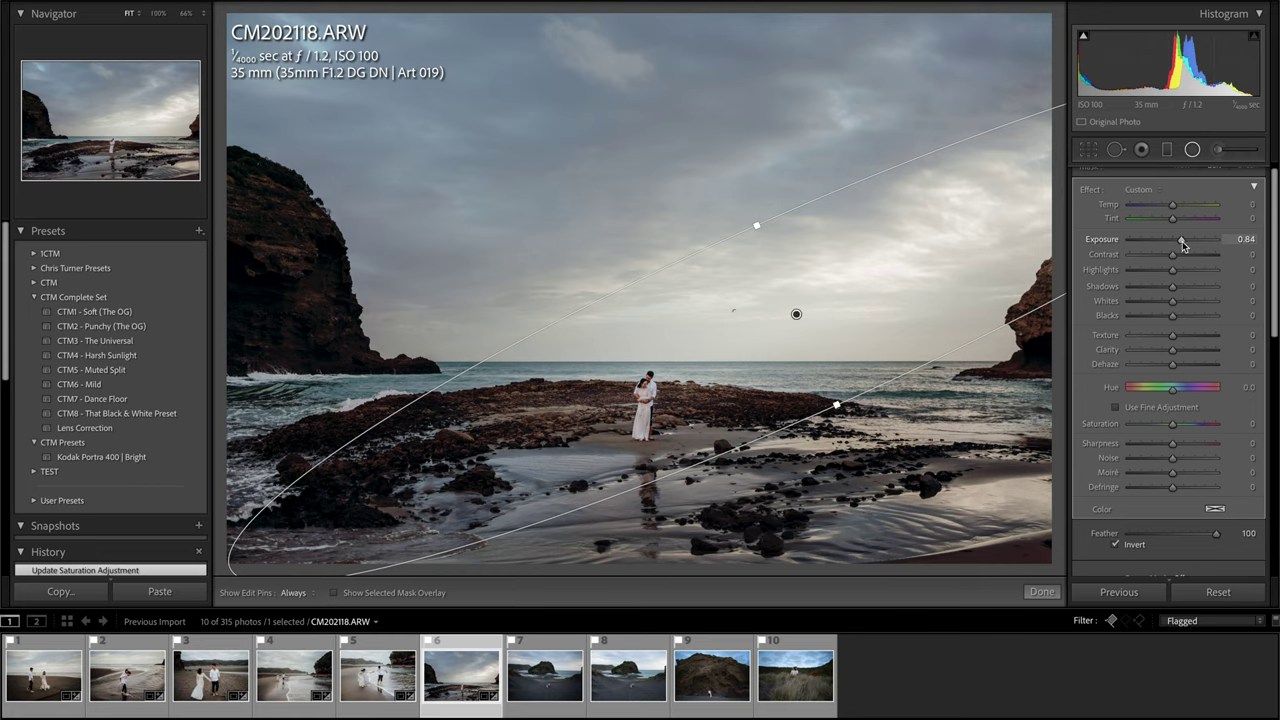
drag(1185, 244, 1187, 244)
key(Return)
- Set global exposure to +0.95 and check the couple at 100%
key(minus)
key(minus)
key(equal)
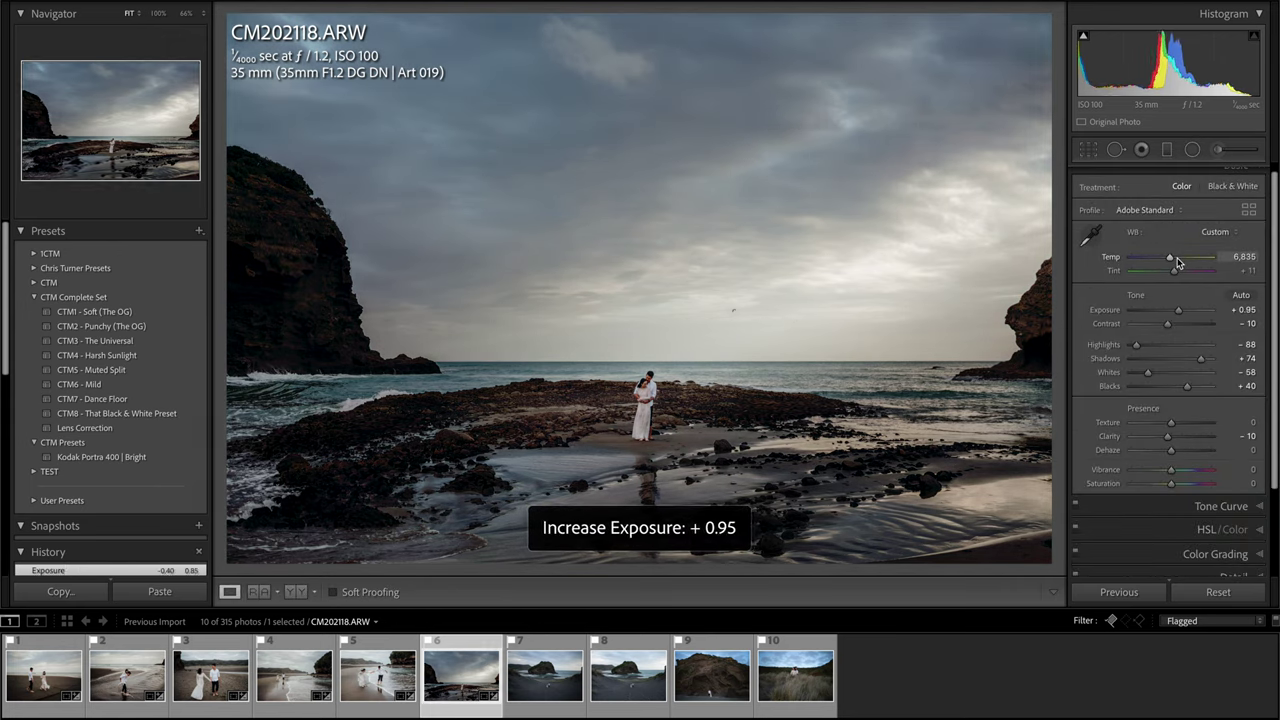
click(671, 416)
drag(928, 187, 737, 329)
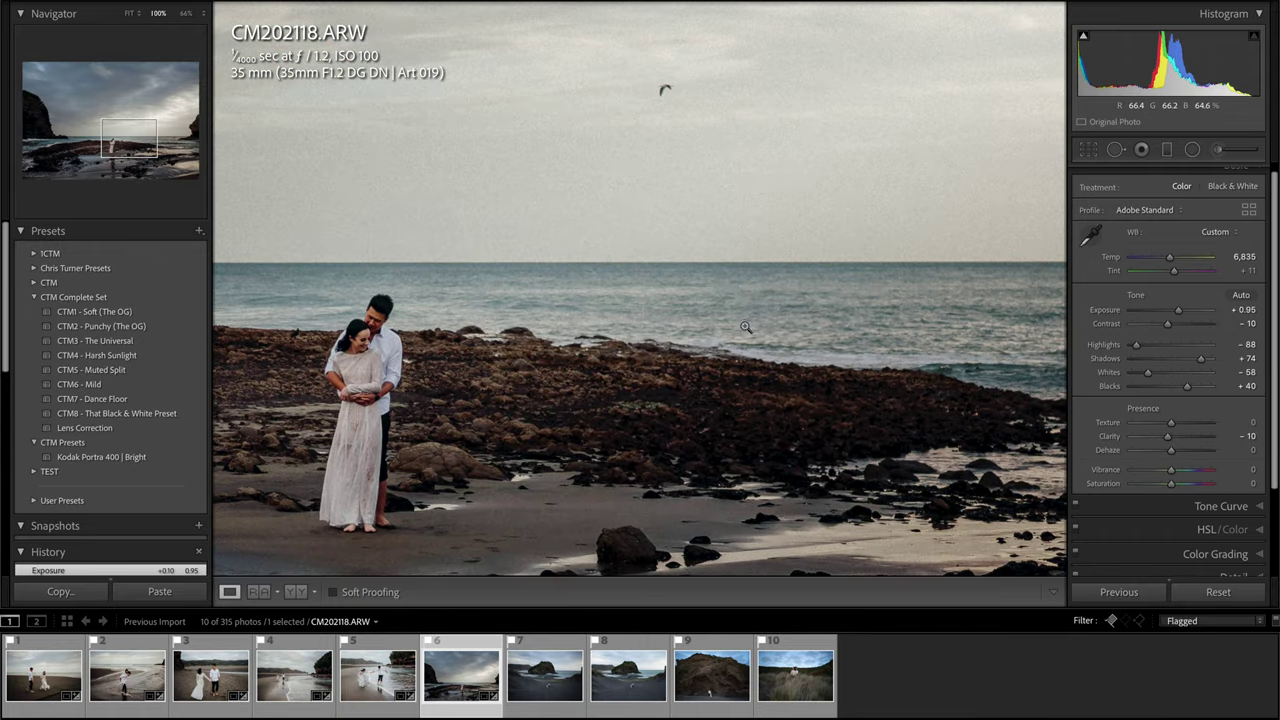
click(828, 383)
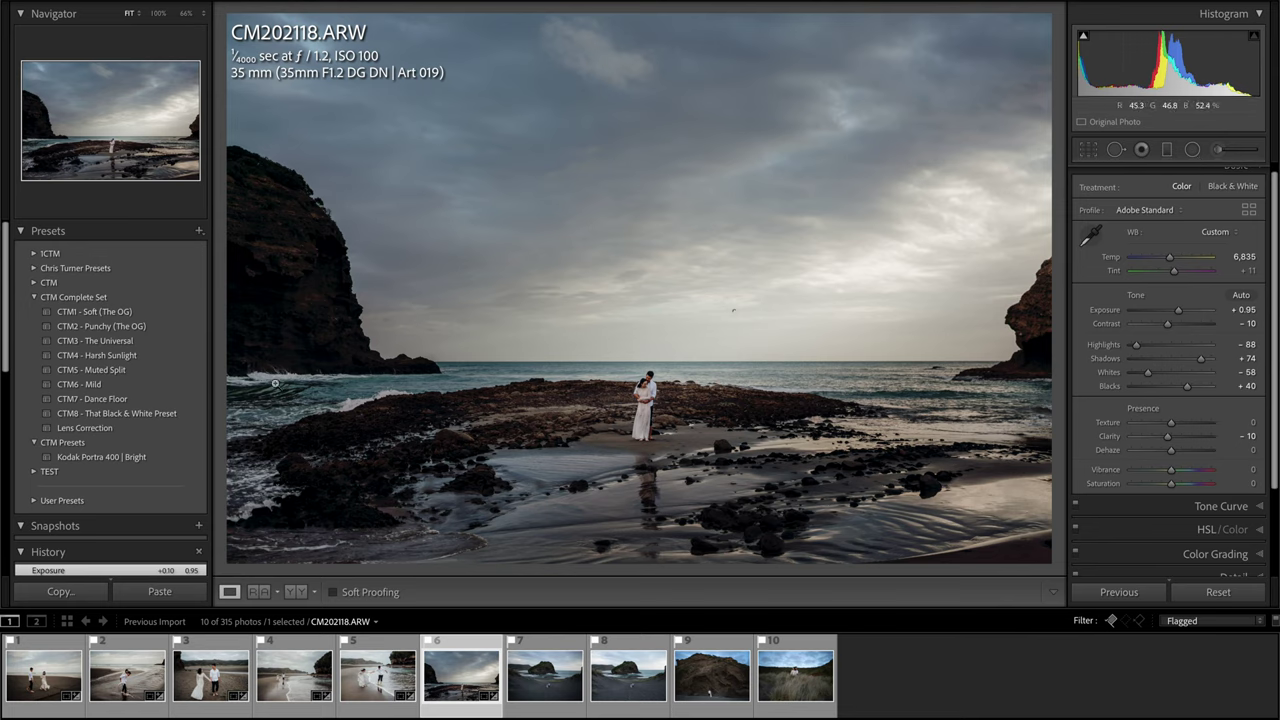
- Draw a second radial filter over the left cliff and set its Shadows to 25
click(1192, 150)
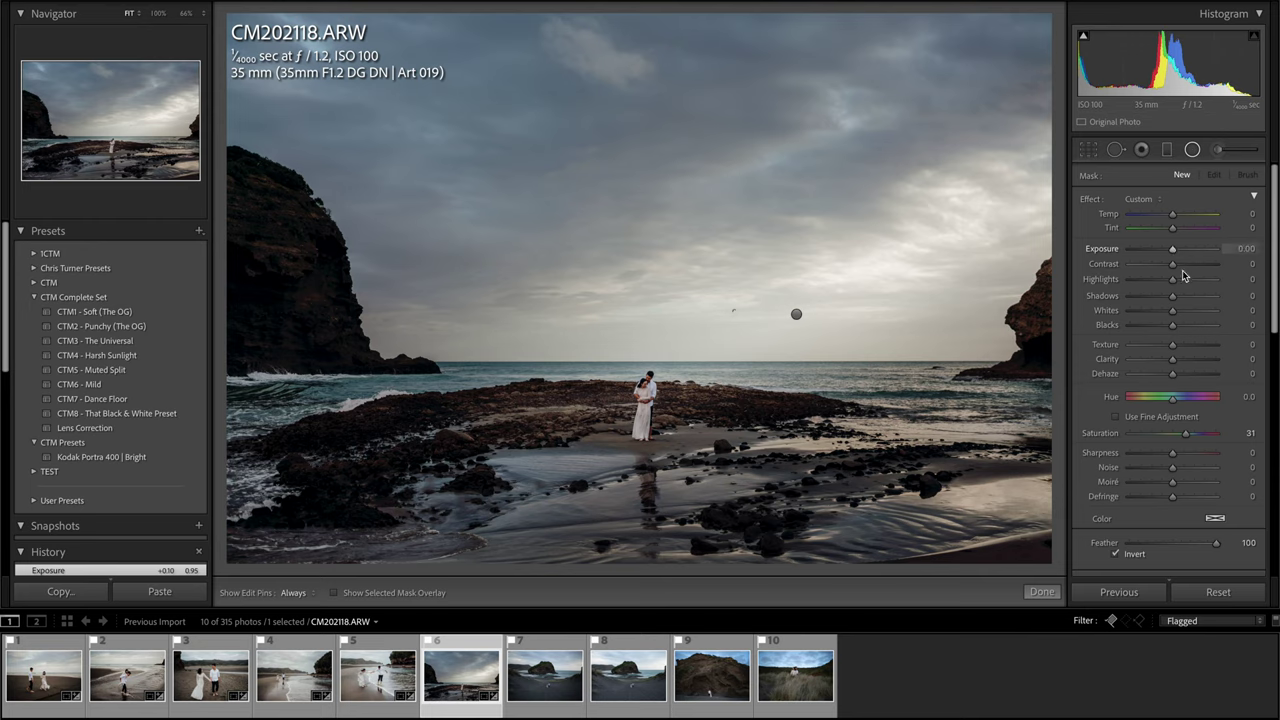
drag(1172, 295, 1188, 295)
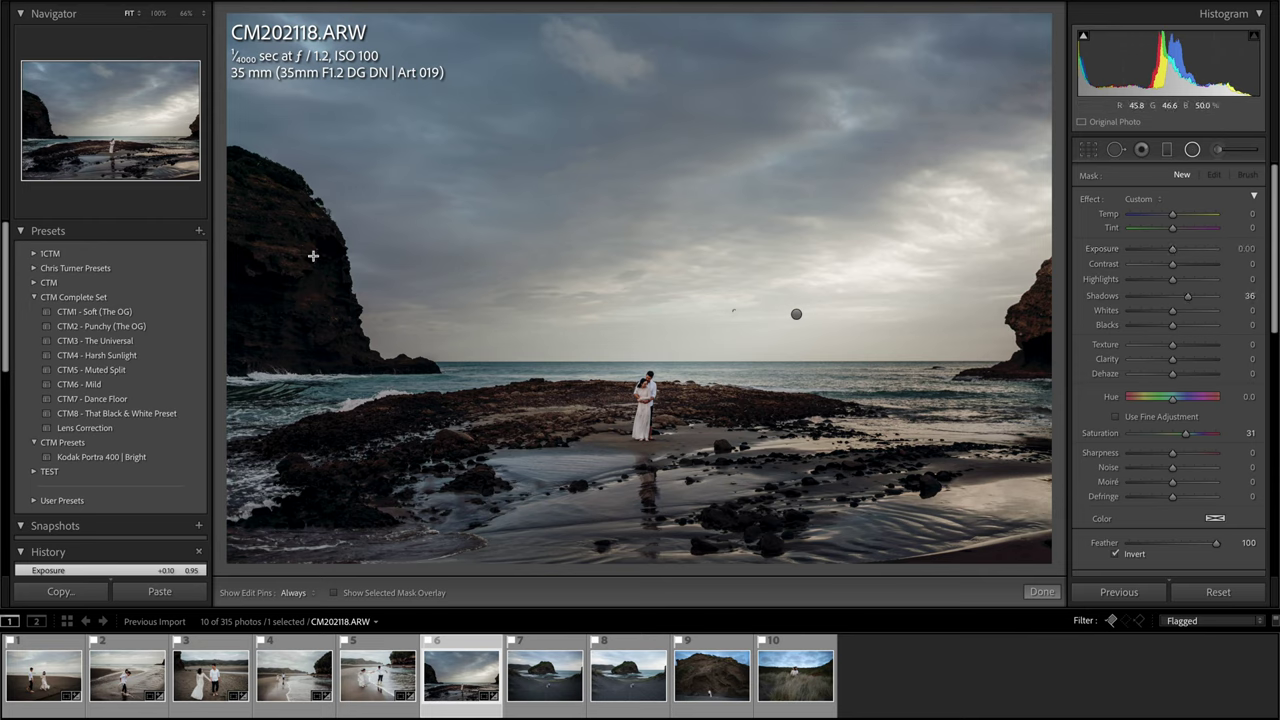
drag(300, 252, 541, 468)
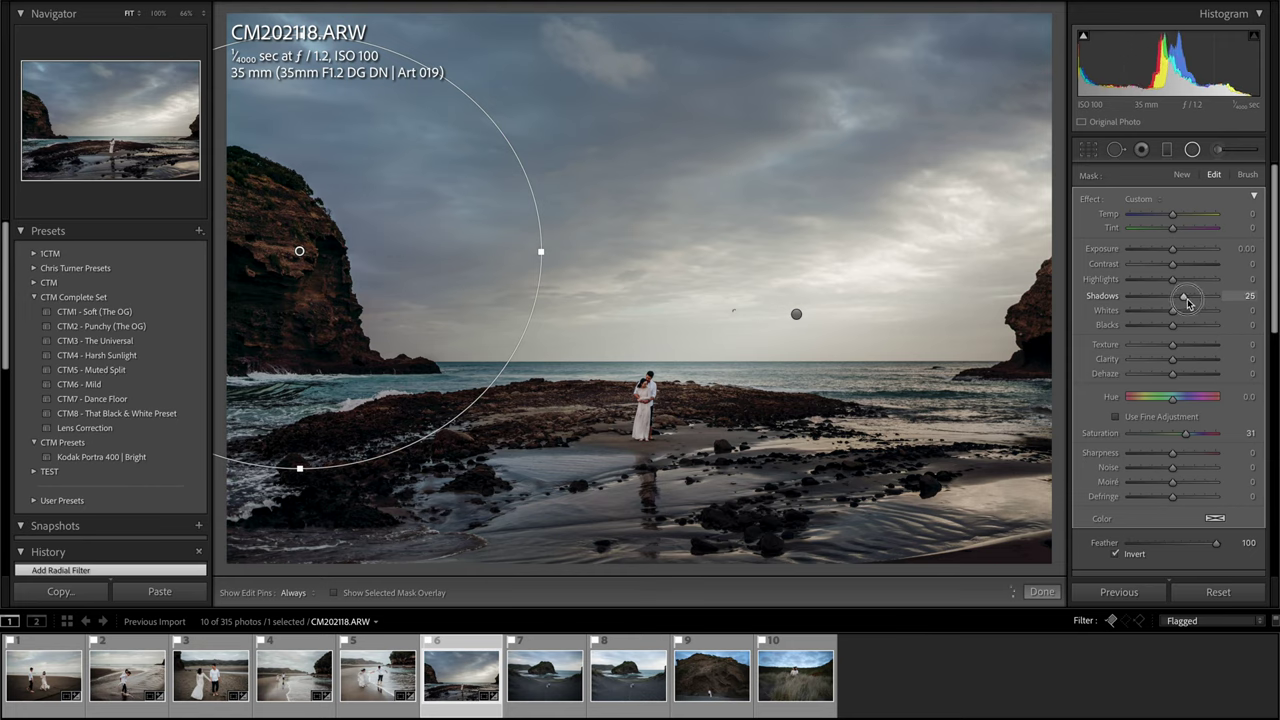
drag(1188, 303, 1186, 303)
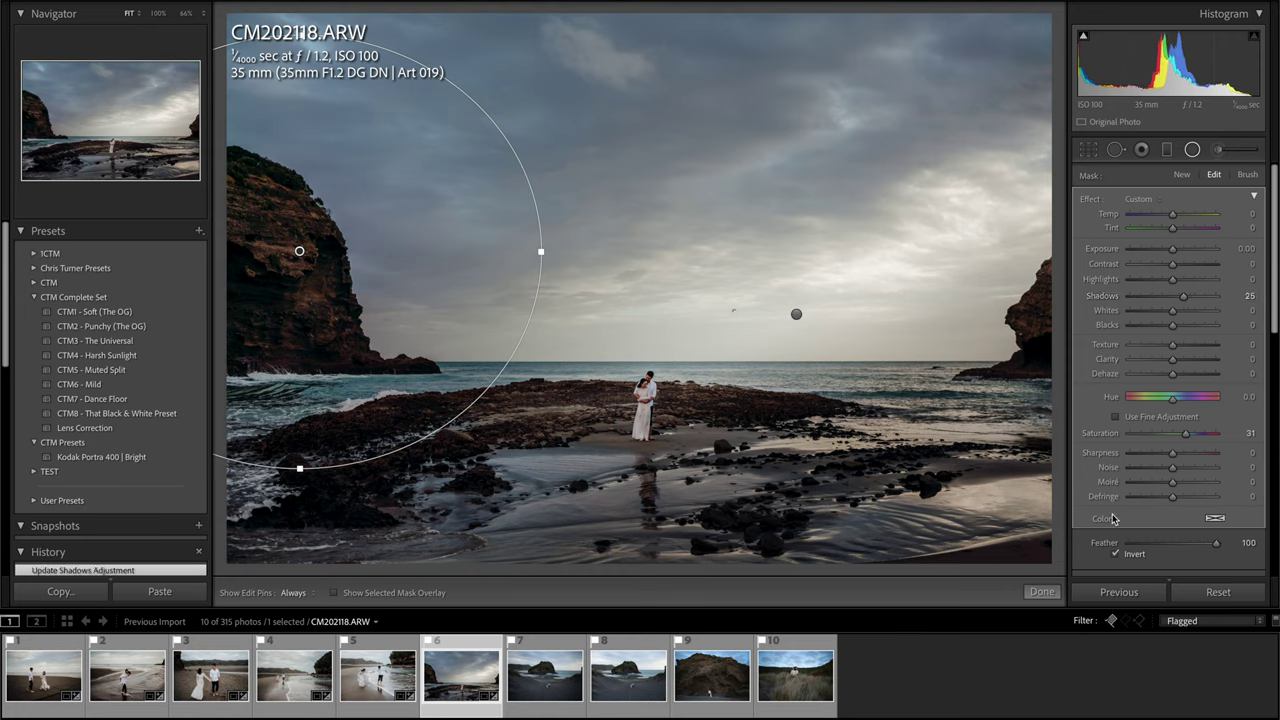
key(Escape)
- Toggle the radial filters off and back on to compare, then close the tool
scroll(1090, 550, down, 3)
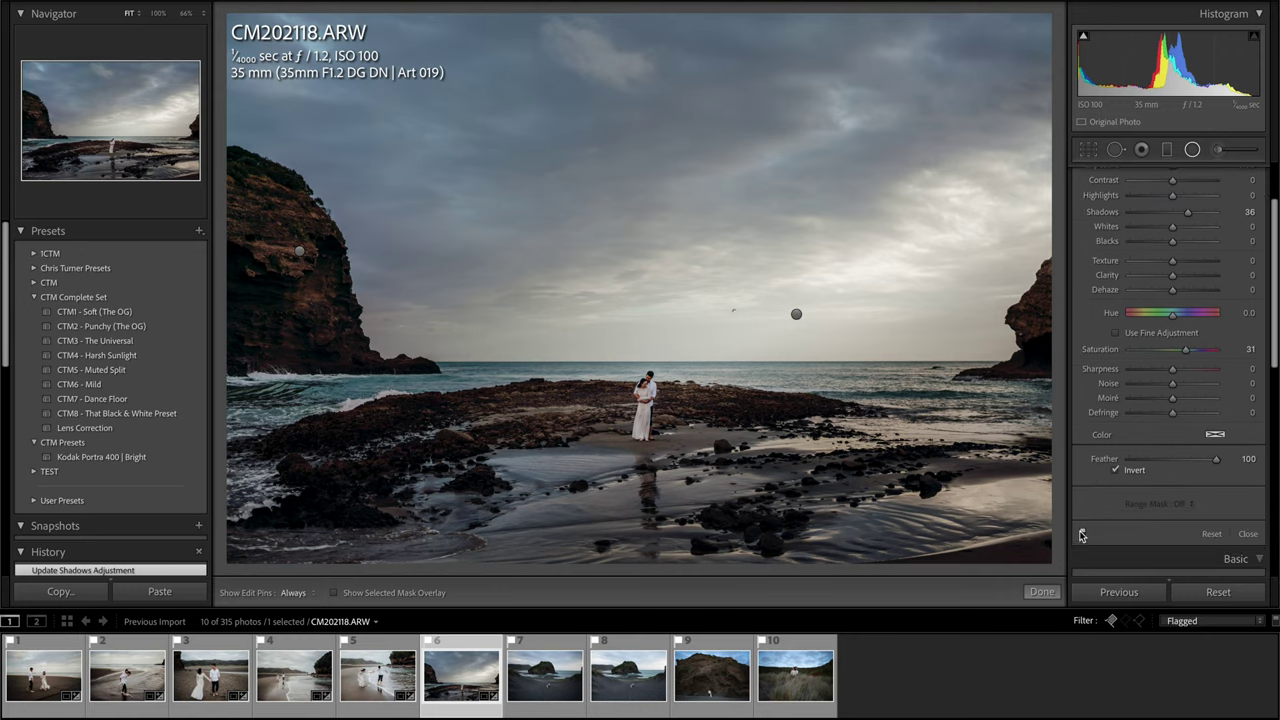
click(1082, 532)
click(1082, 532)
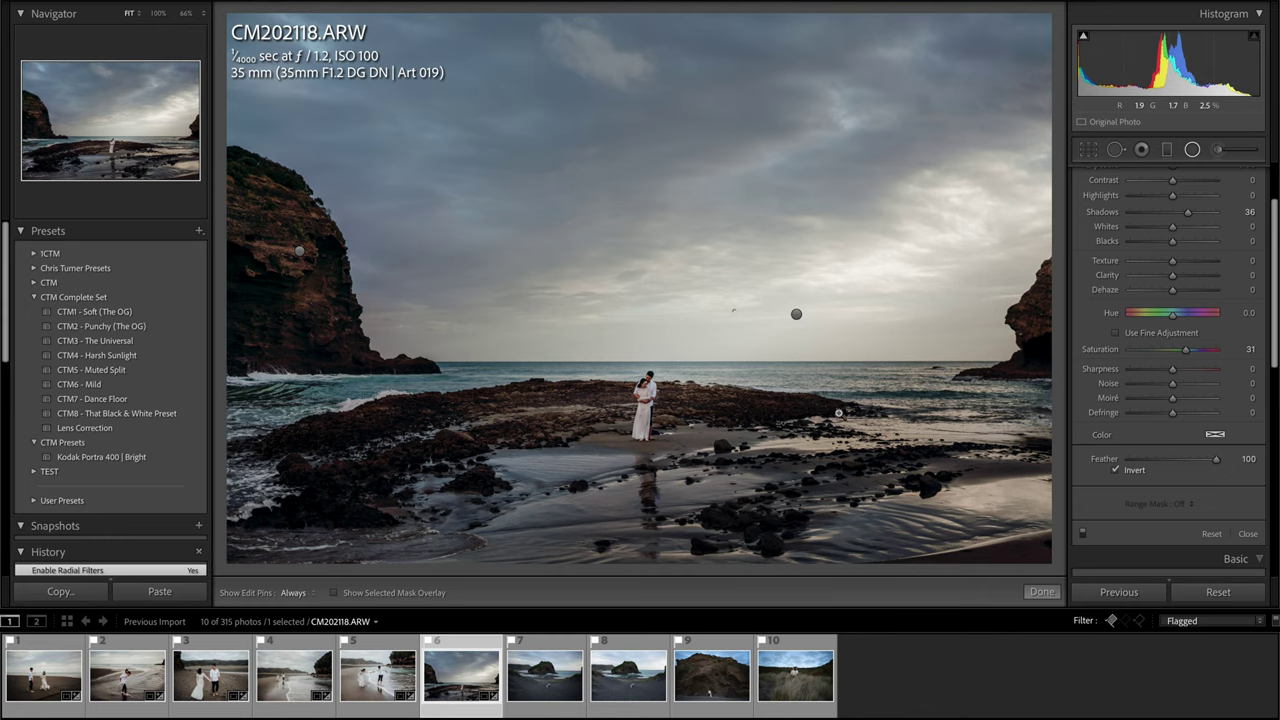
key(shift+m)
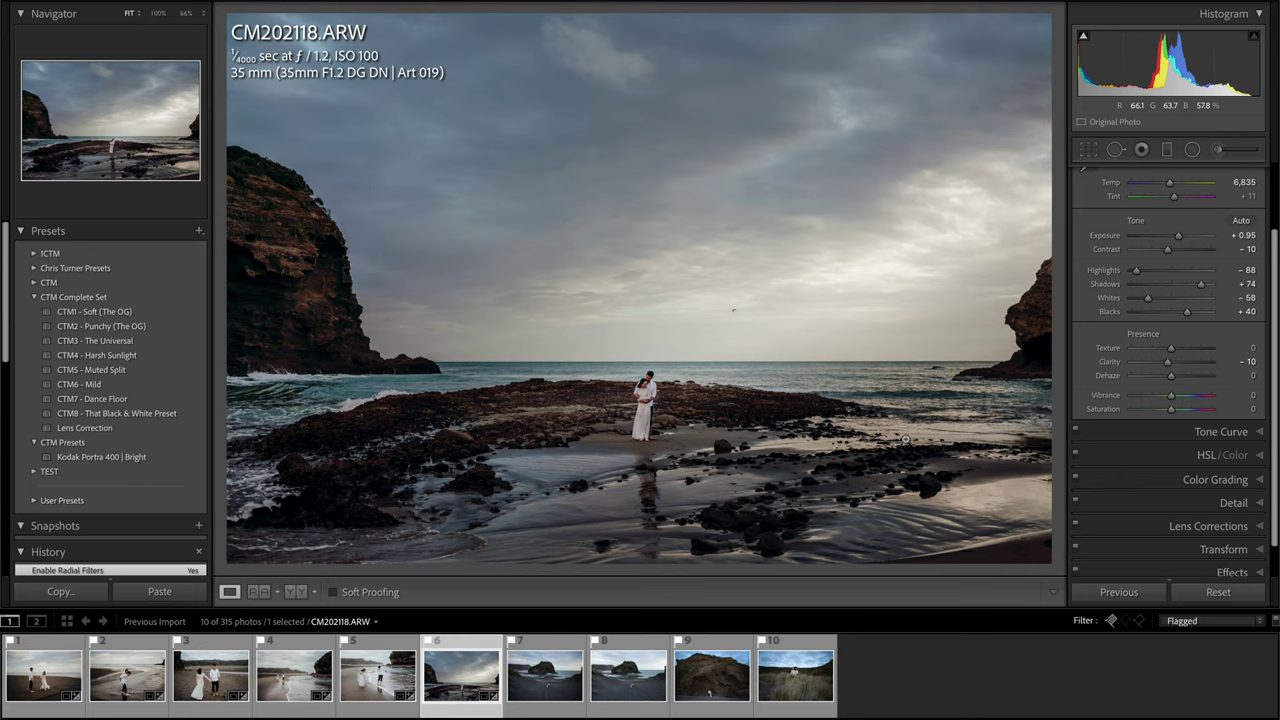
- Straighten the beach photo by -1.17° to level the horizon
key(r)
drag(1058, 410, 1054, 395)
click(1166, 149)
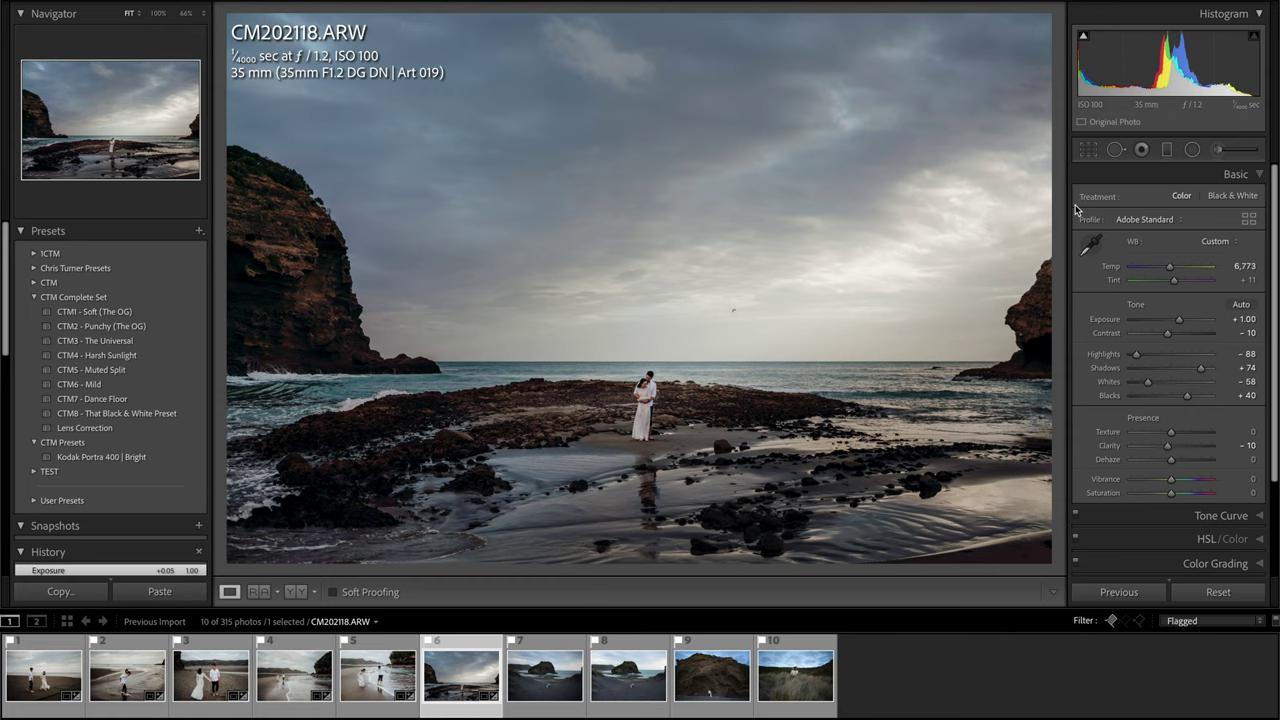
- Make a virtual copy and crop it to a 16 x 9 aspect ratio
key(ctrl+apostrophe)
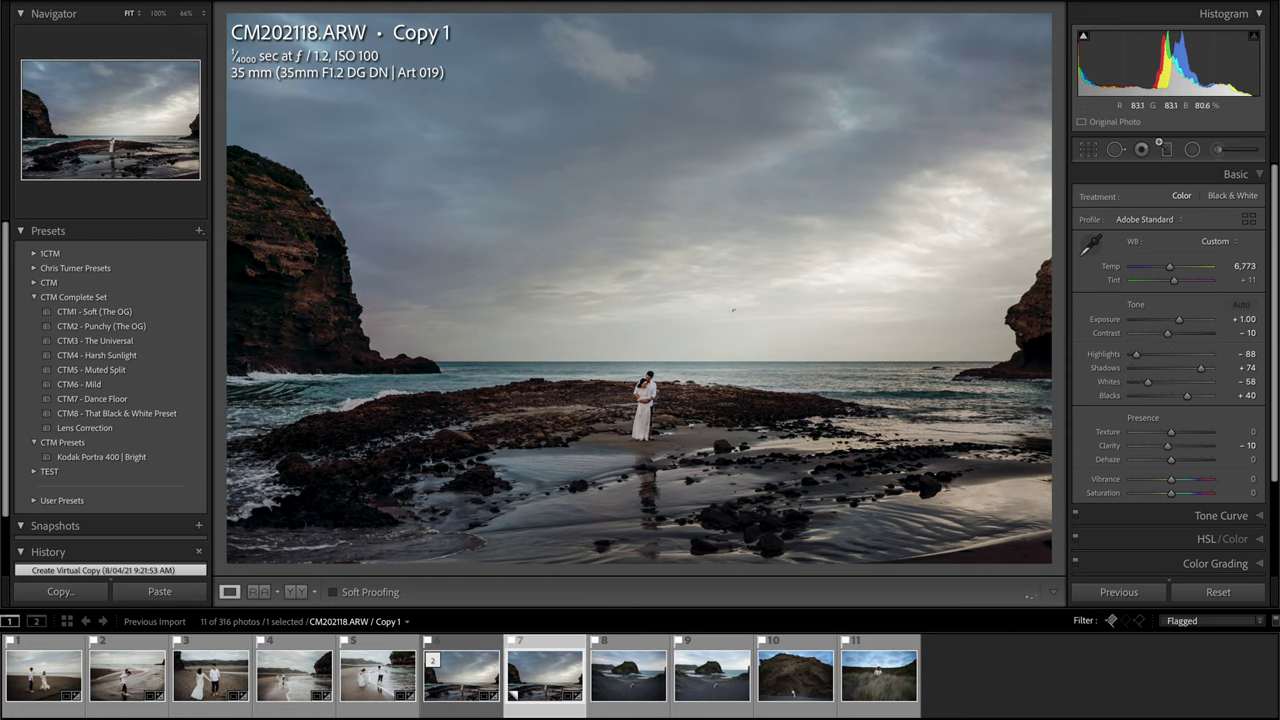
click(1090, 152)
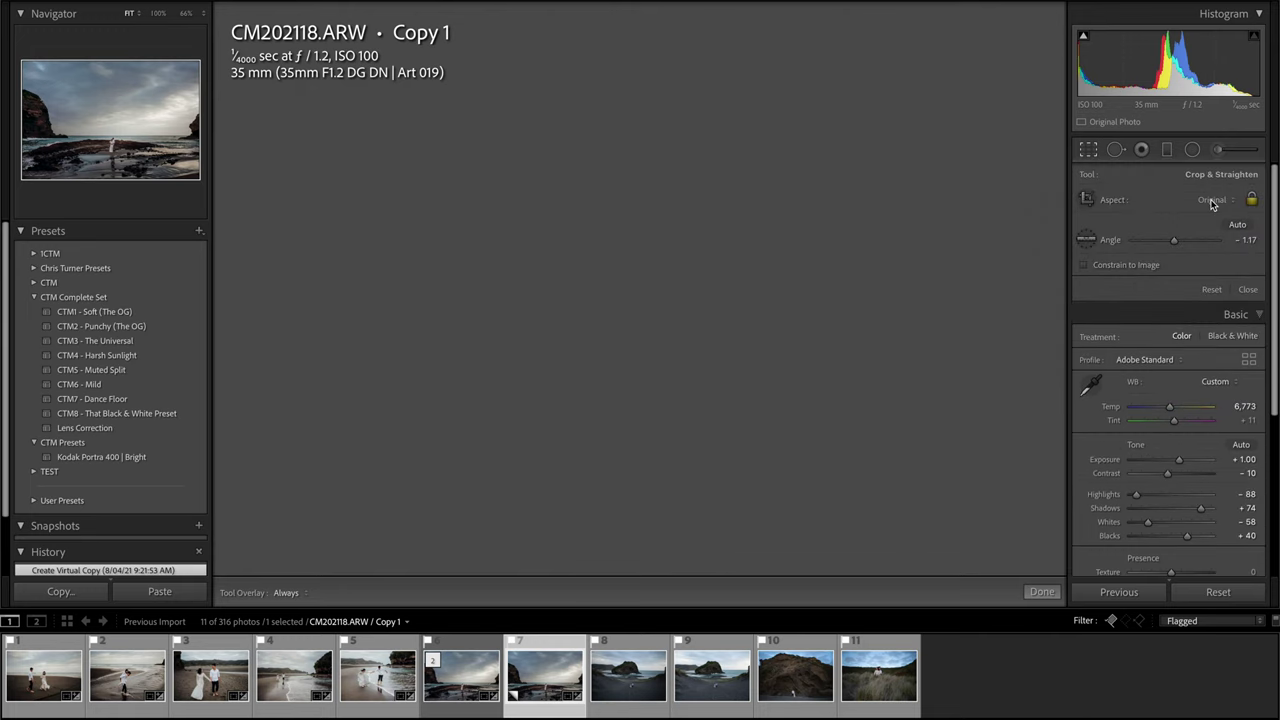
click(1211, 201)
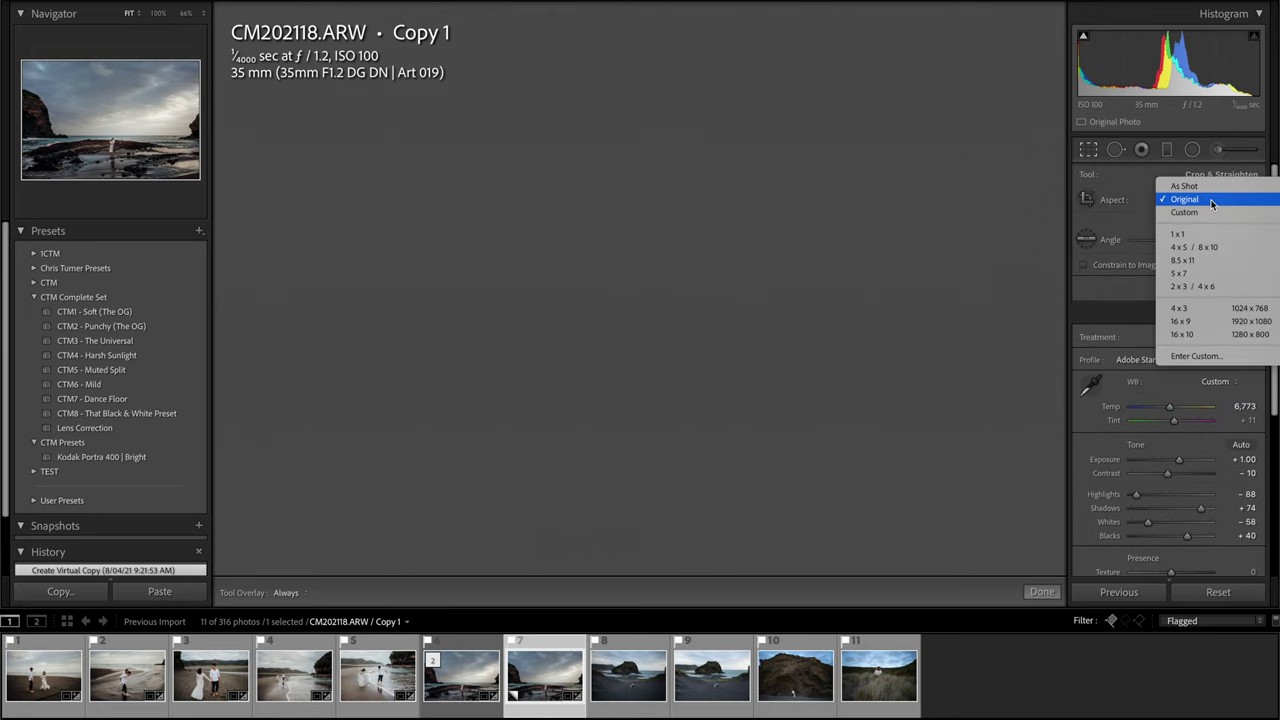
click(1213, 320)
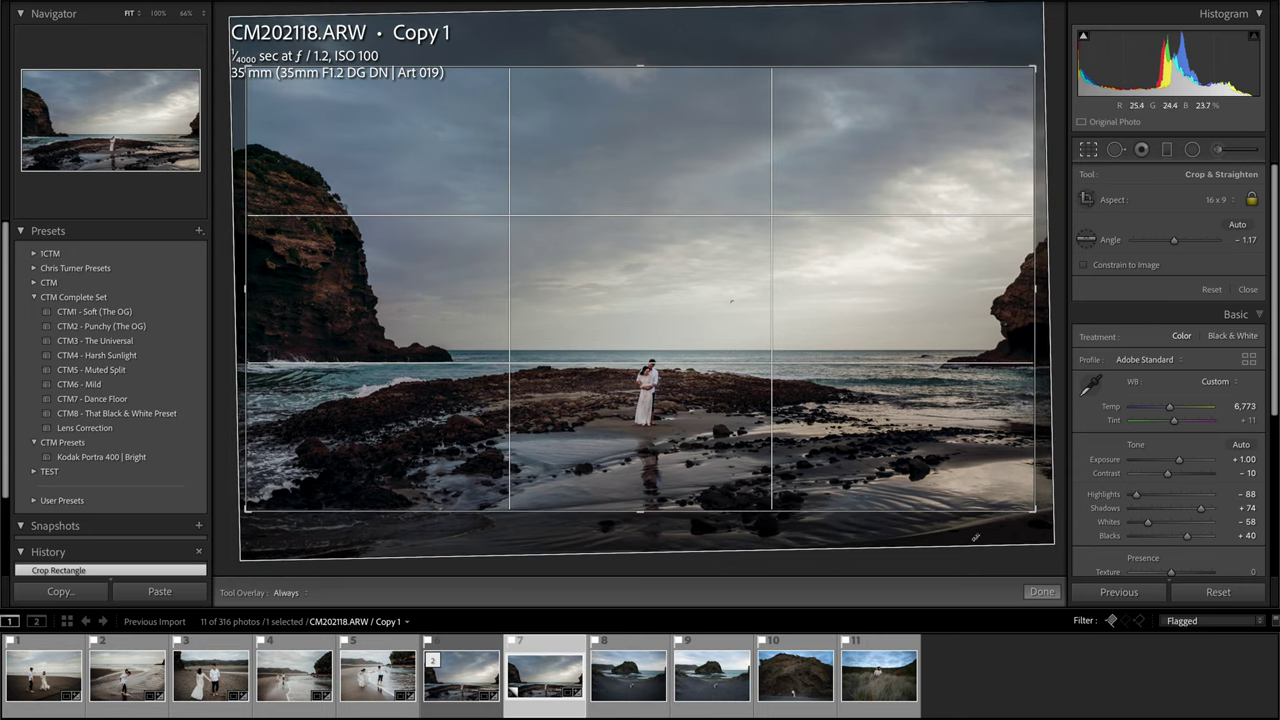
key(Return)
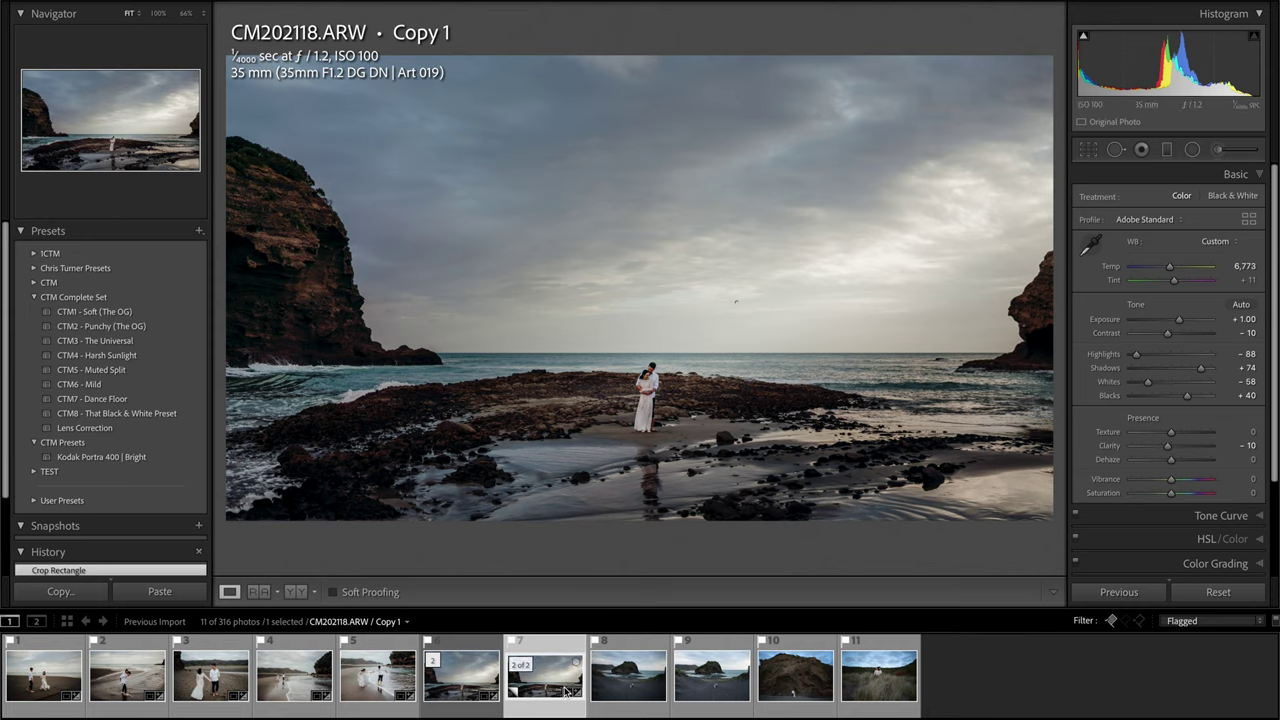
- Apply CTM3 - The Universal to CM202172.ARW, raising exposure to +0.40 and warming it
click(453, 695)
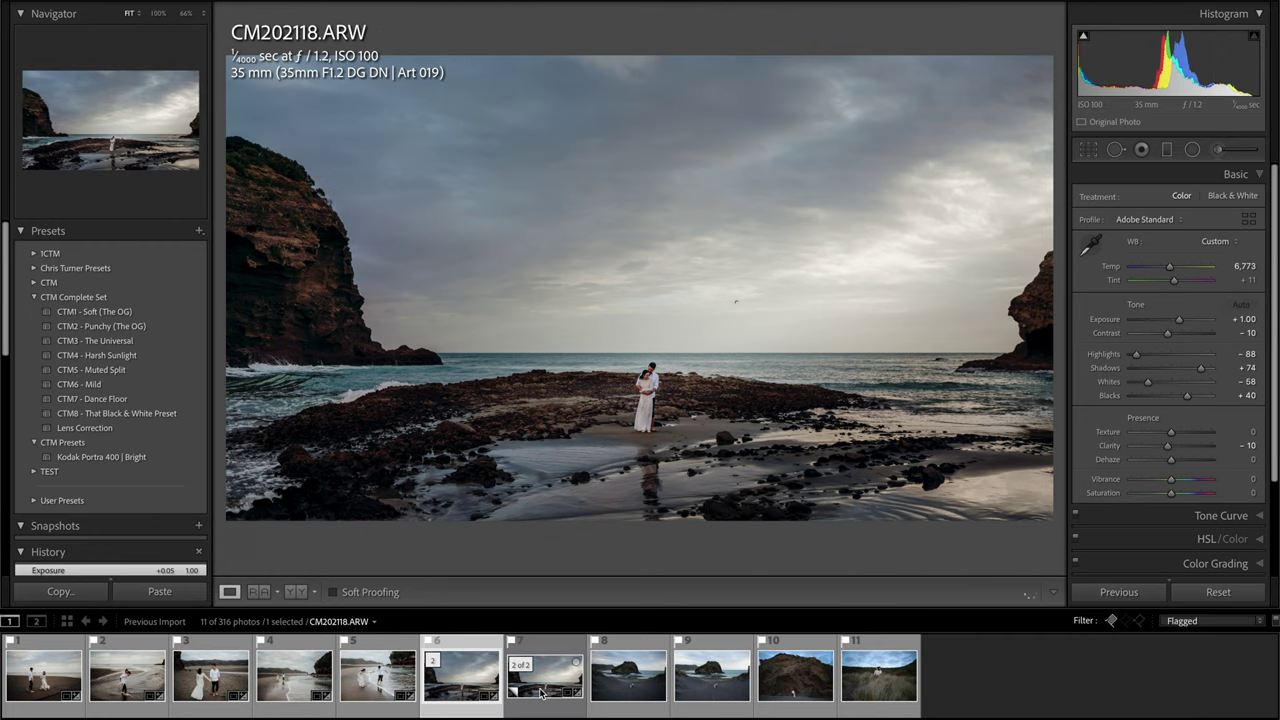
key(ctrl+apostrophe)
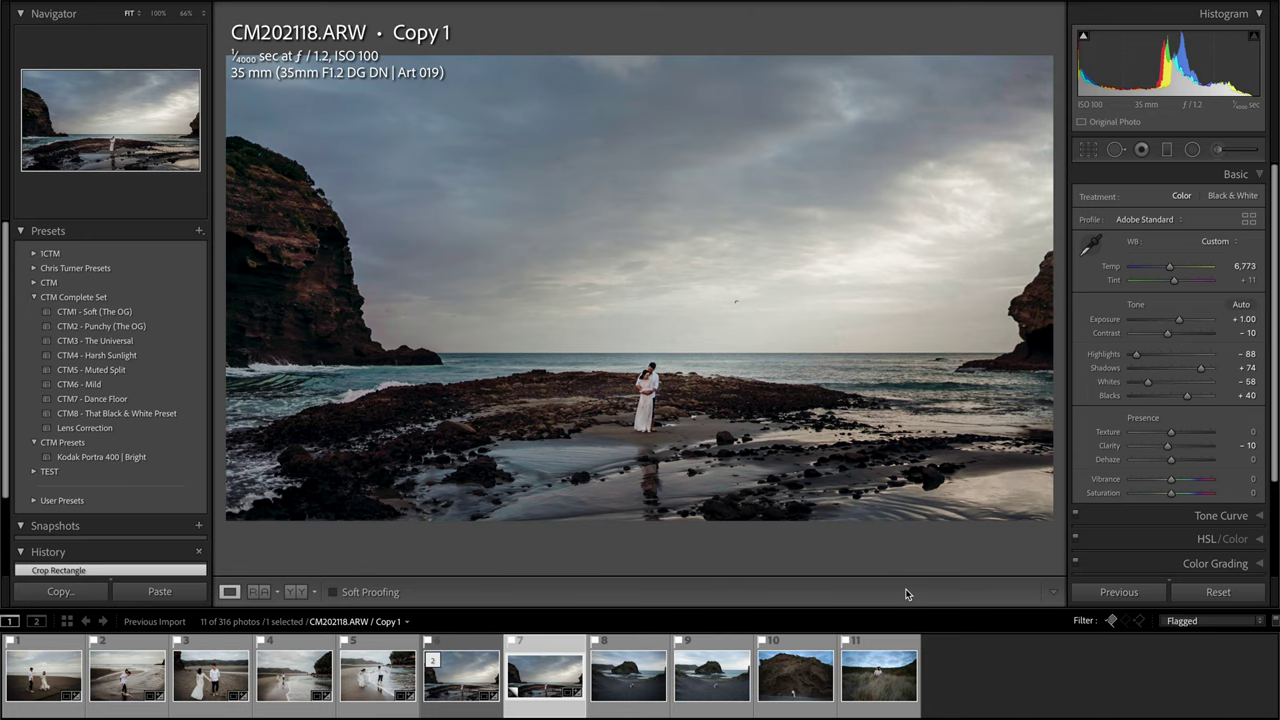
click(641, 686)
click(132, 342)
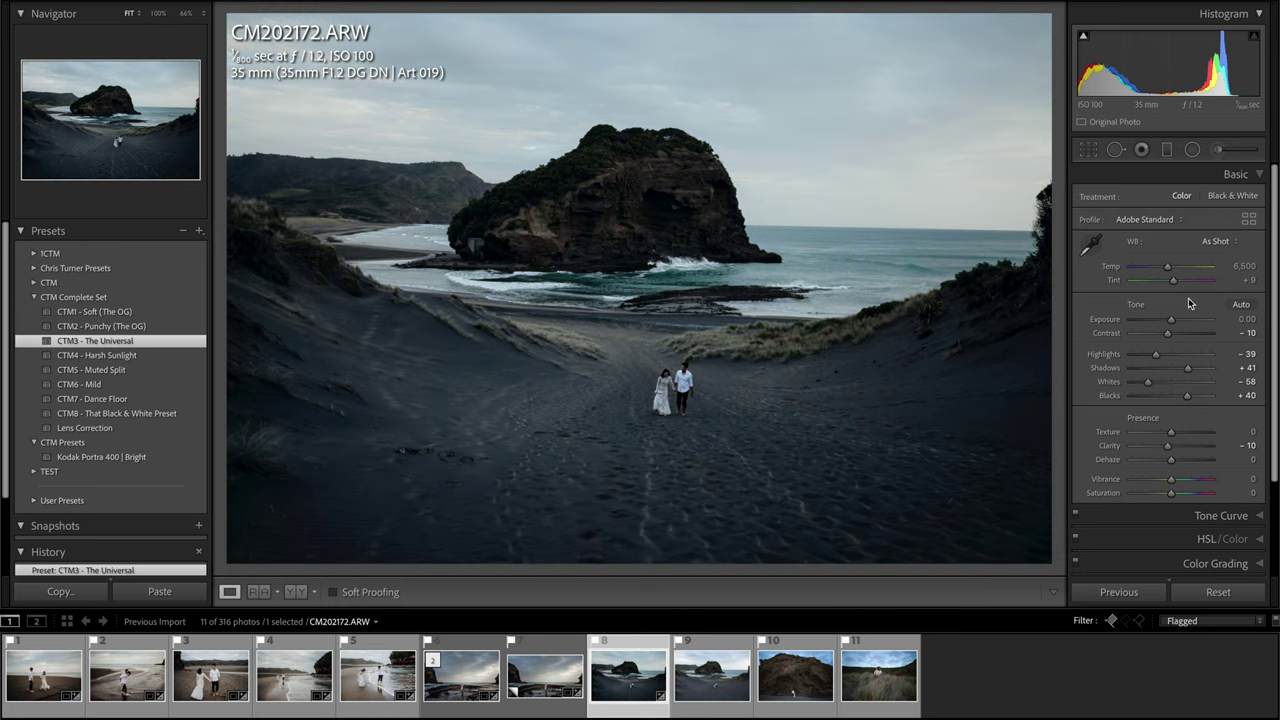
drag(1172, 320, 1177, 319)
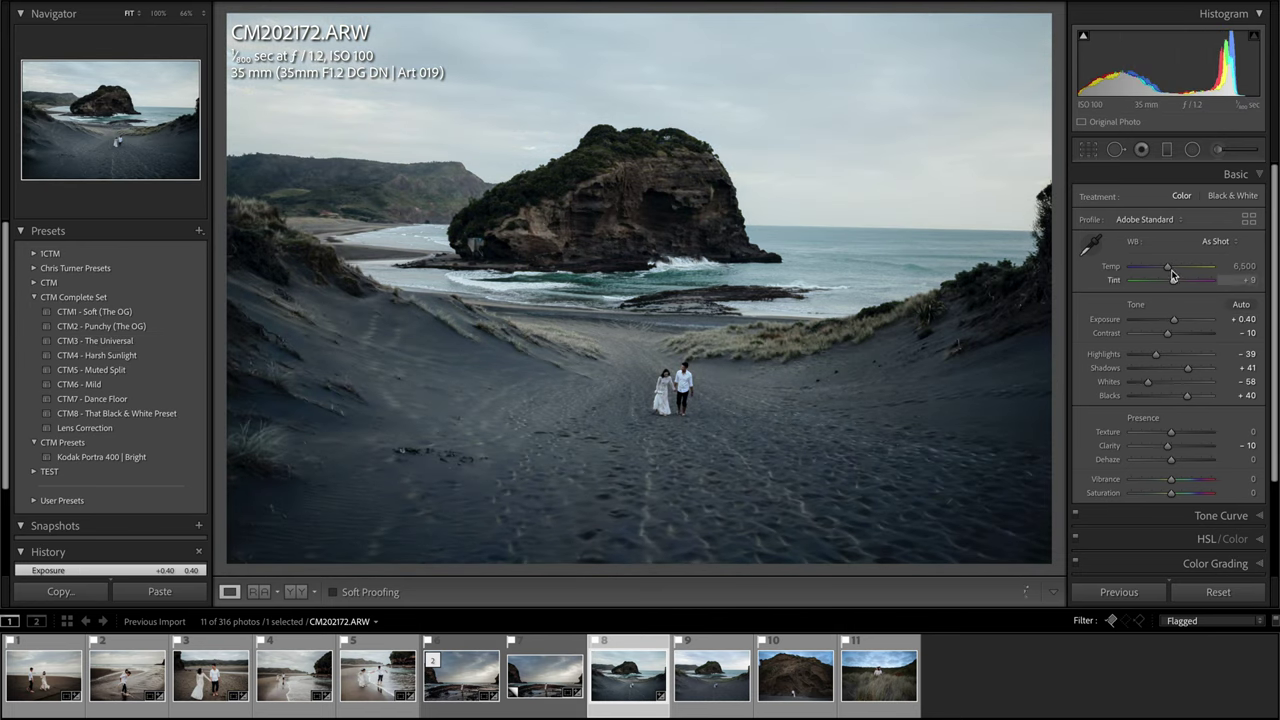
drag(1167, 268, 1177, 286)
- Level the horizon by rotating the crop to -0.86°
key(r)
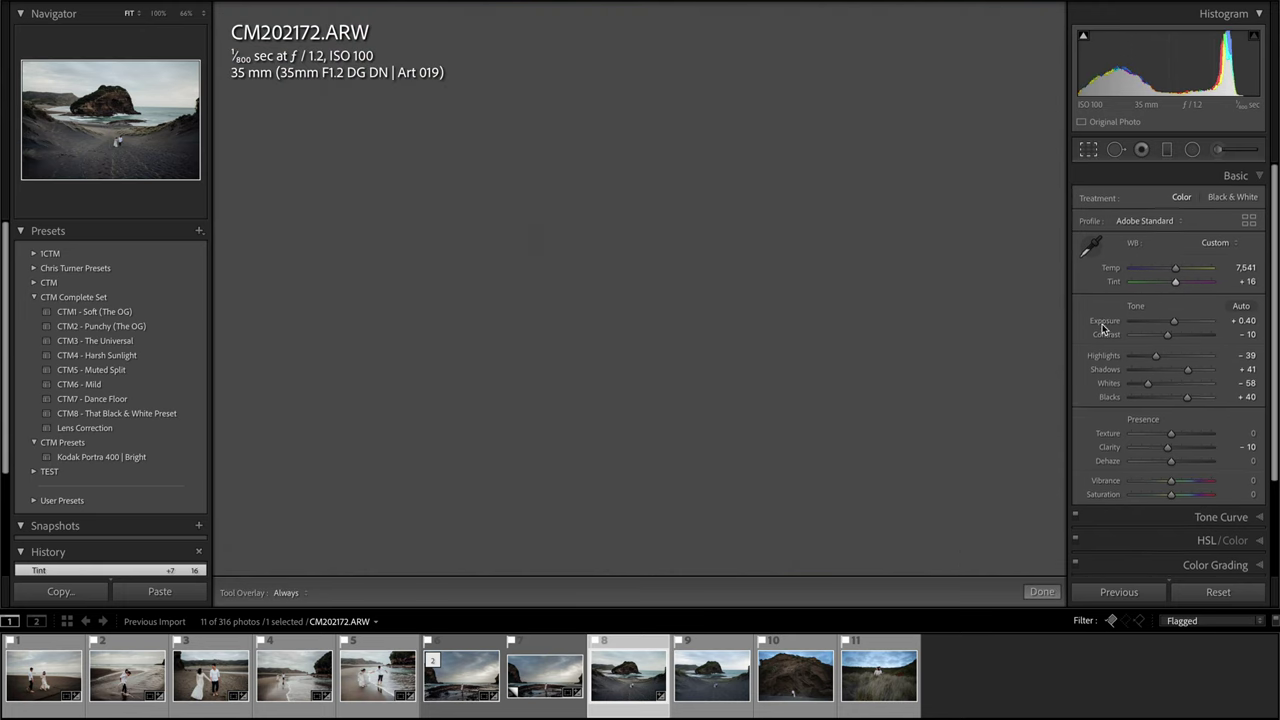
drag(1060, 313, 1062, 311)
key(r)
- Set Highlights -100, Shadows +67, Exposure +0.35, Temp 8,128 and Saturation +4
drag(1140, 358, 1198, 371)
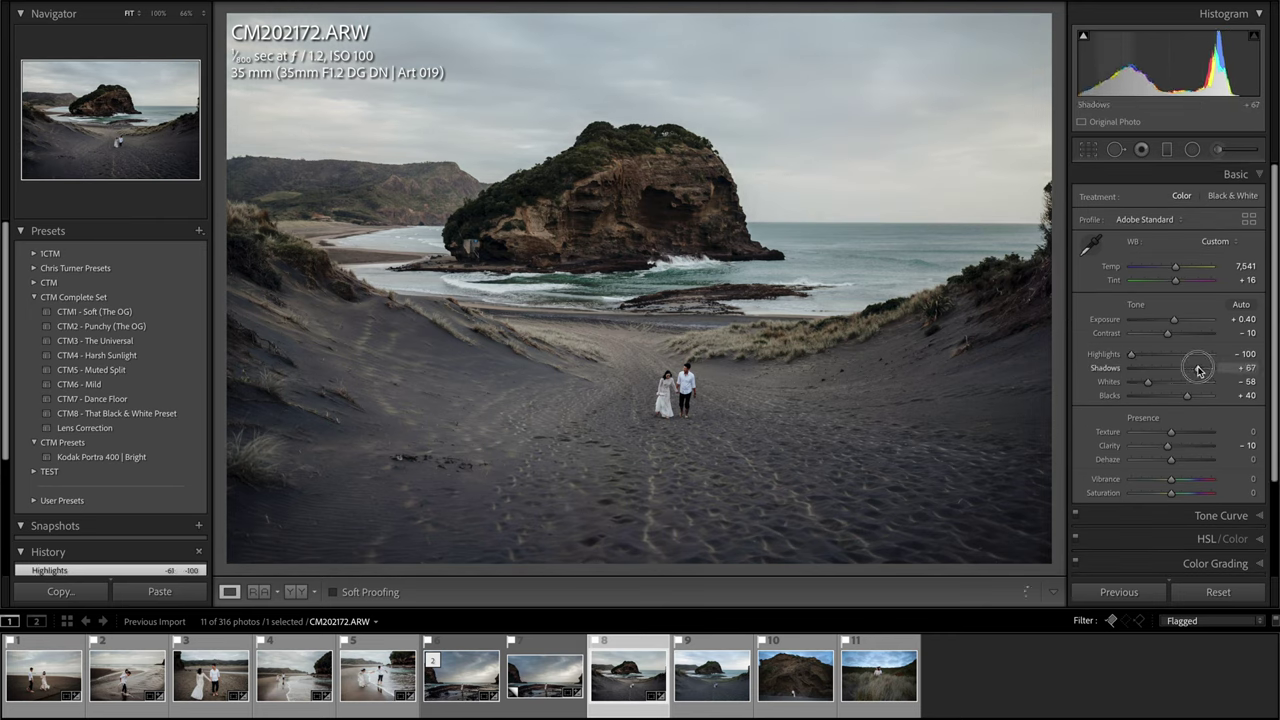
drag(1172, 318, 1175, 320)
drag(1175, 270, 1179, 267)
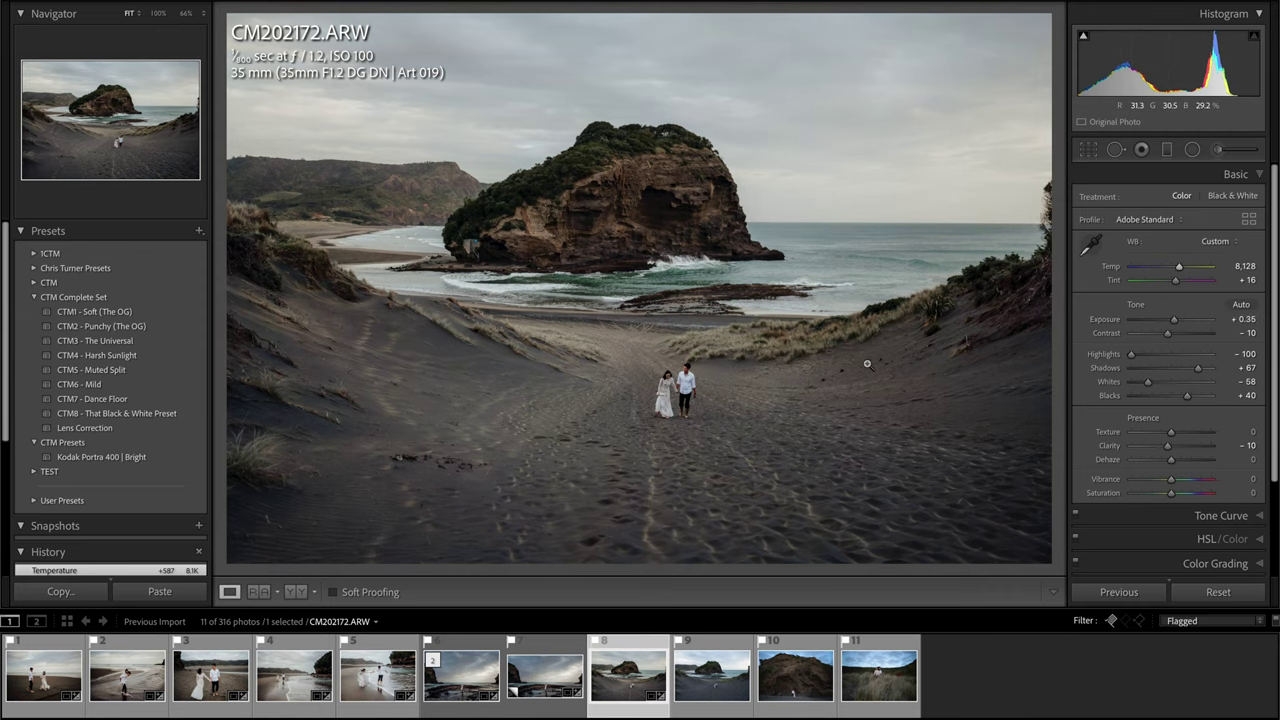
key(backslash)
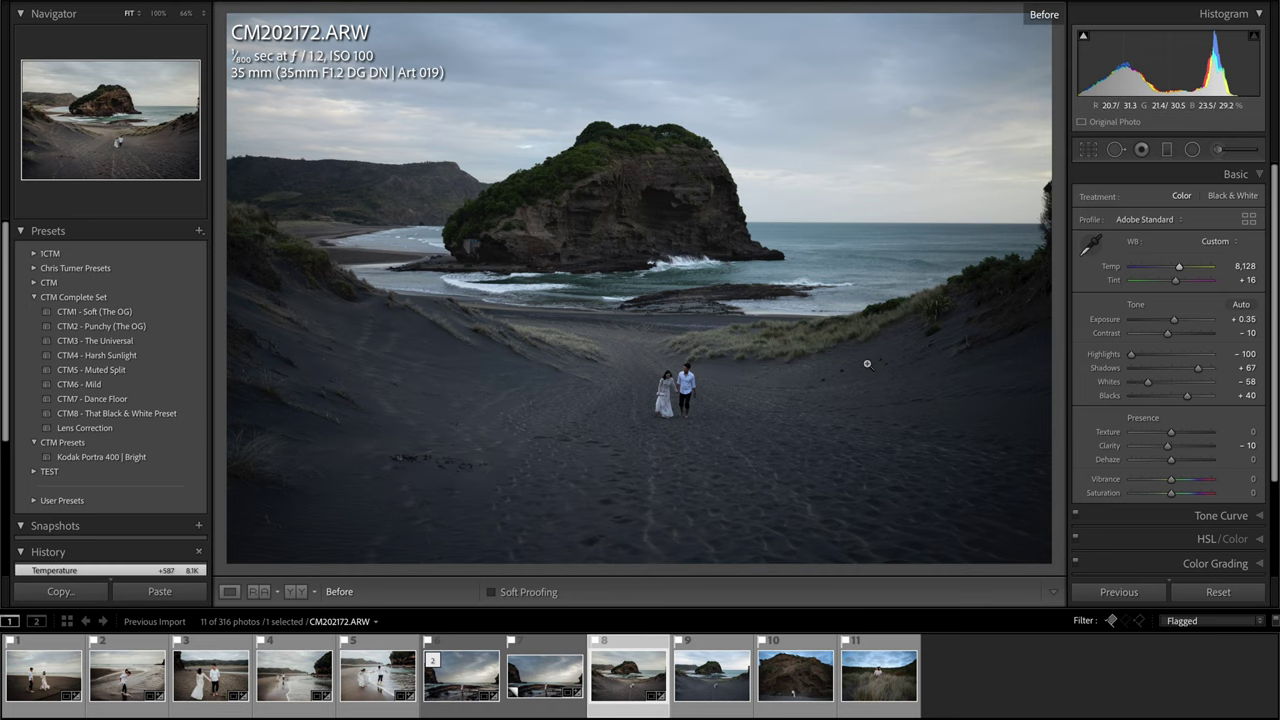
key(backslash)
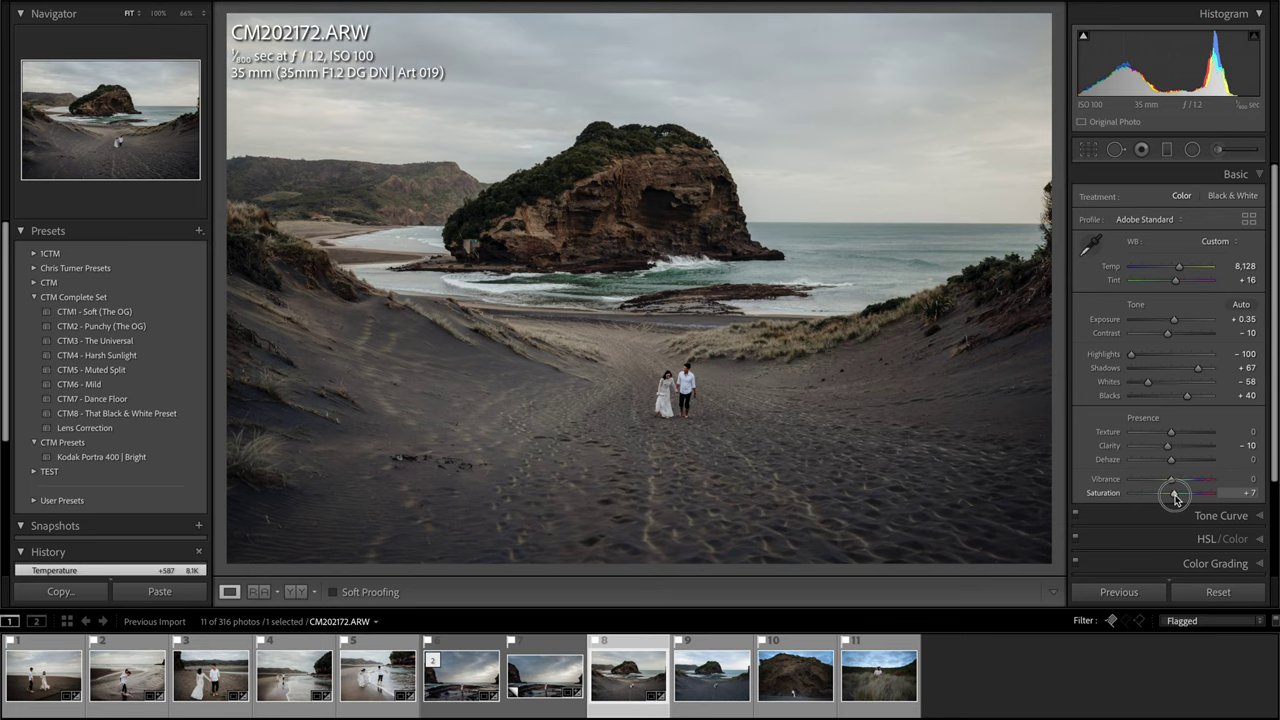
drag(1177, 497, 1175, 497)
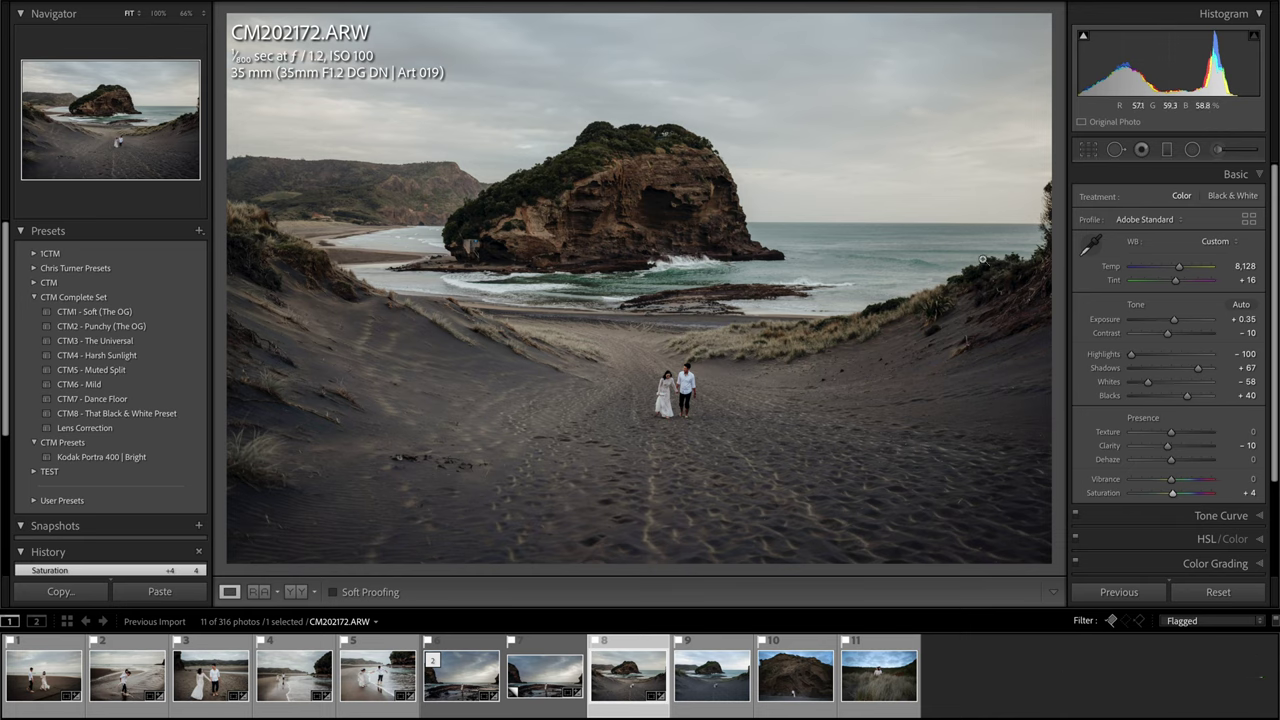
- Raise lens vignetting correction to 96 and fine-tune exposure in Basic
scroll(1138, 395, down, 4)
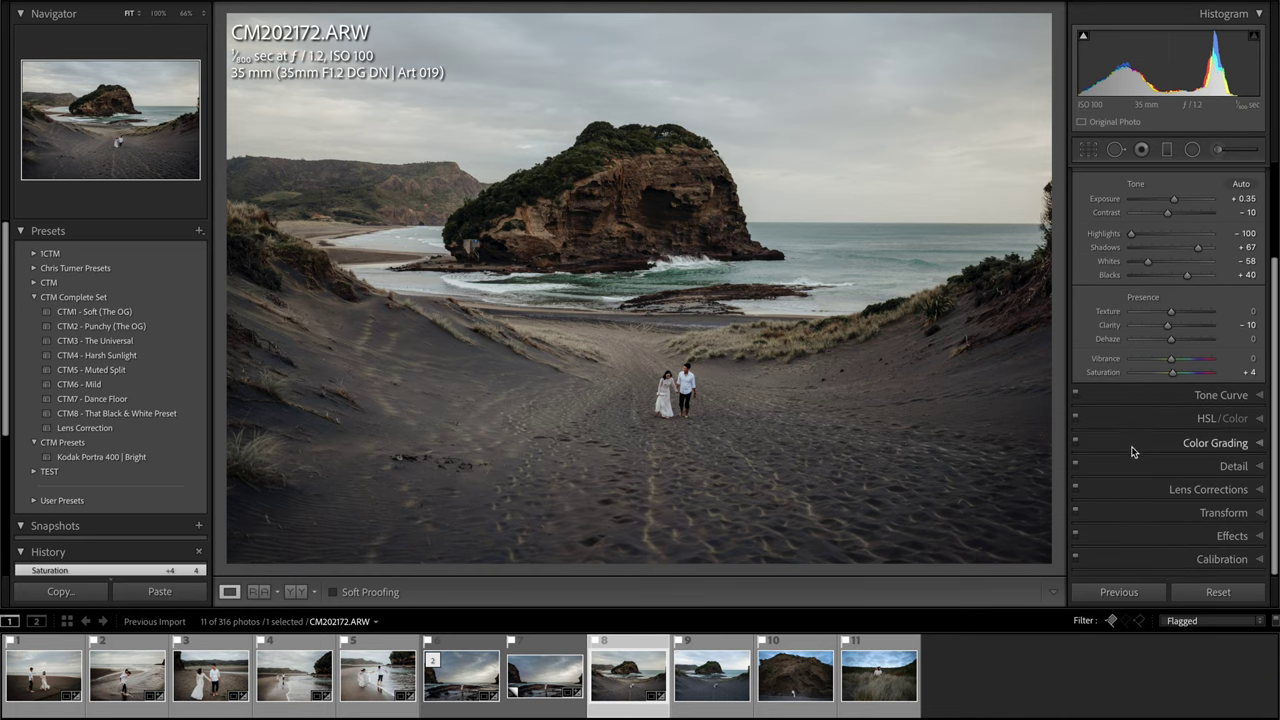
click(1152, 489)
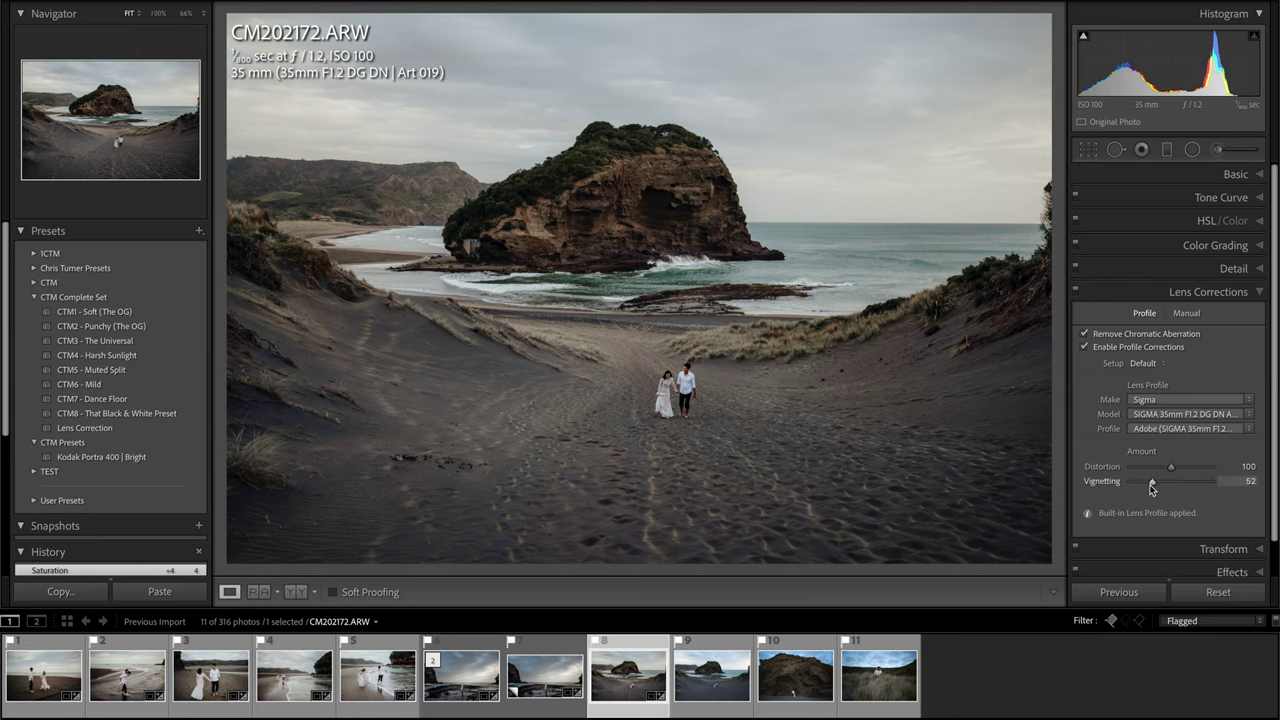
drag(1151, 484, 1162, 485)
click(1212, 175)
drag(1169, 320, 1175, 321)
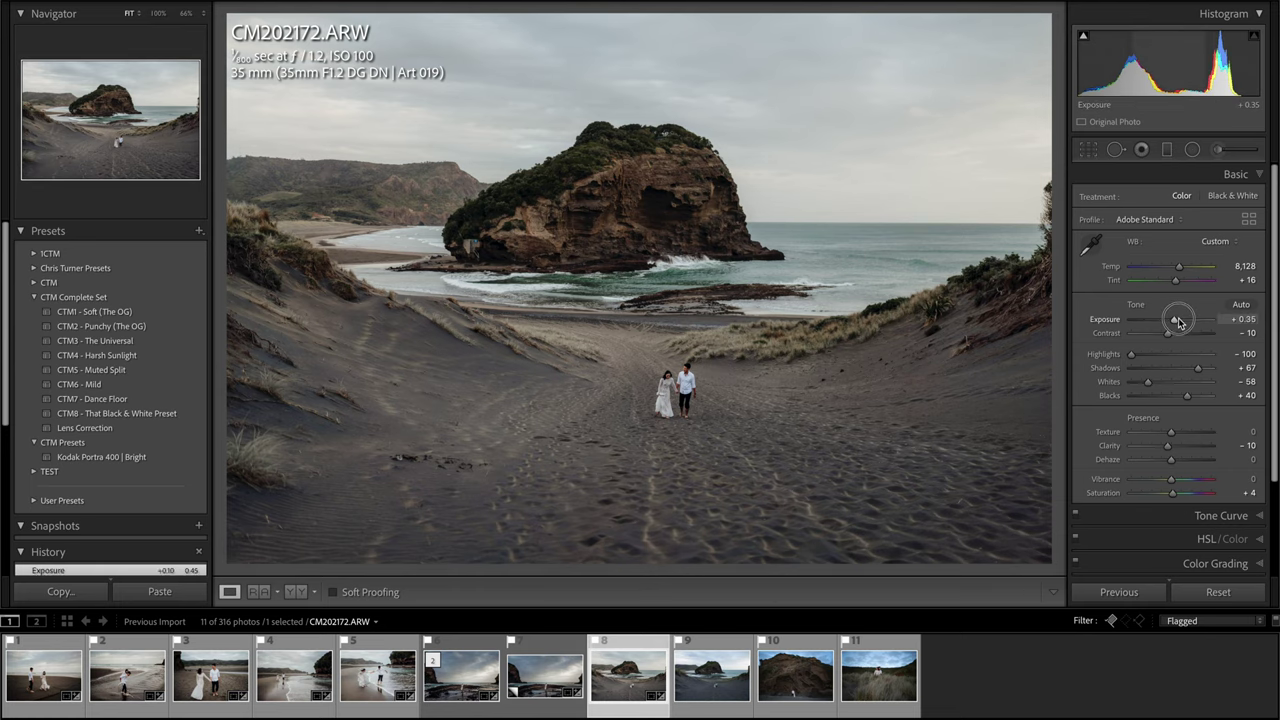
click(1166, 150)
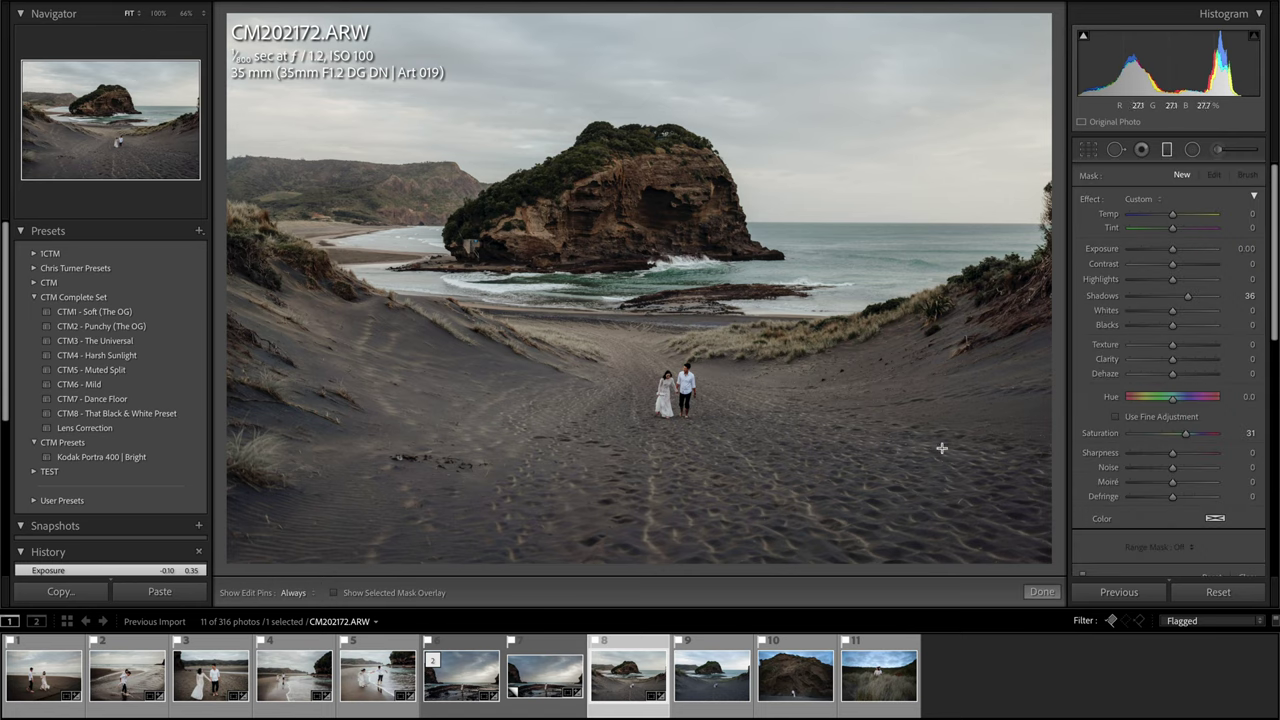
- Draw a -0.78 exposure graduated filter over the sky, luminance-masked at Range 49/100
drag(659, 113, 659, 290)
click(1181, 548)
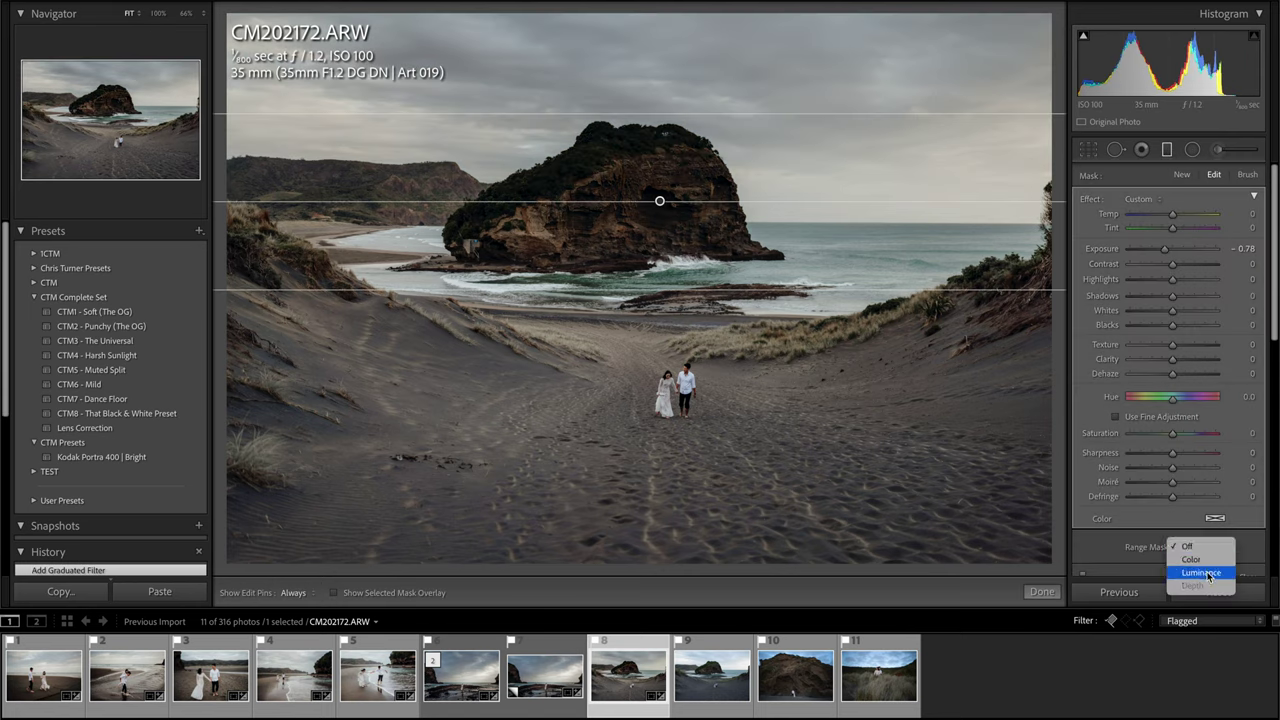
click(1201, 573)
scroll(1205, 540, down, 3)
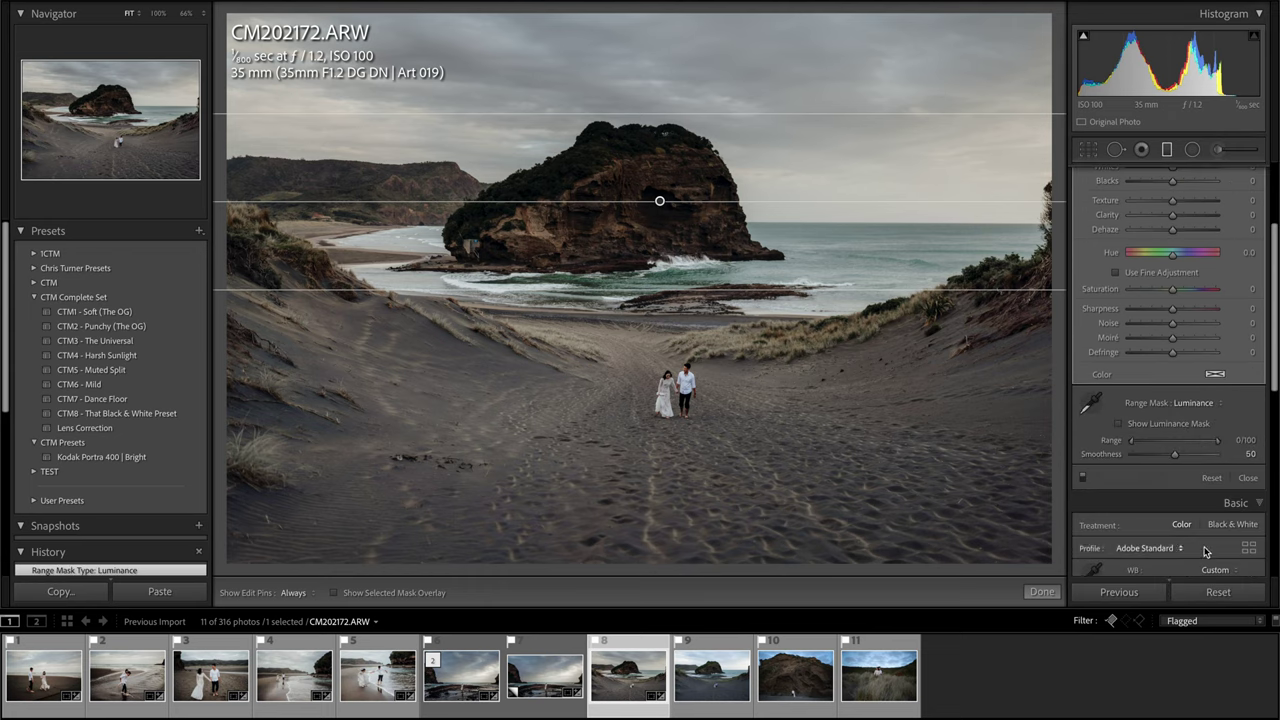
click(1120, 424)
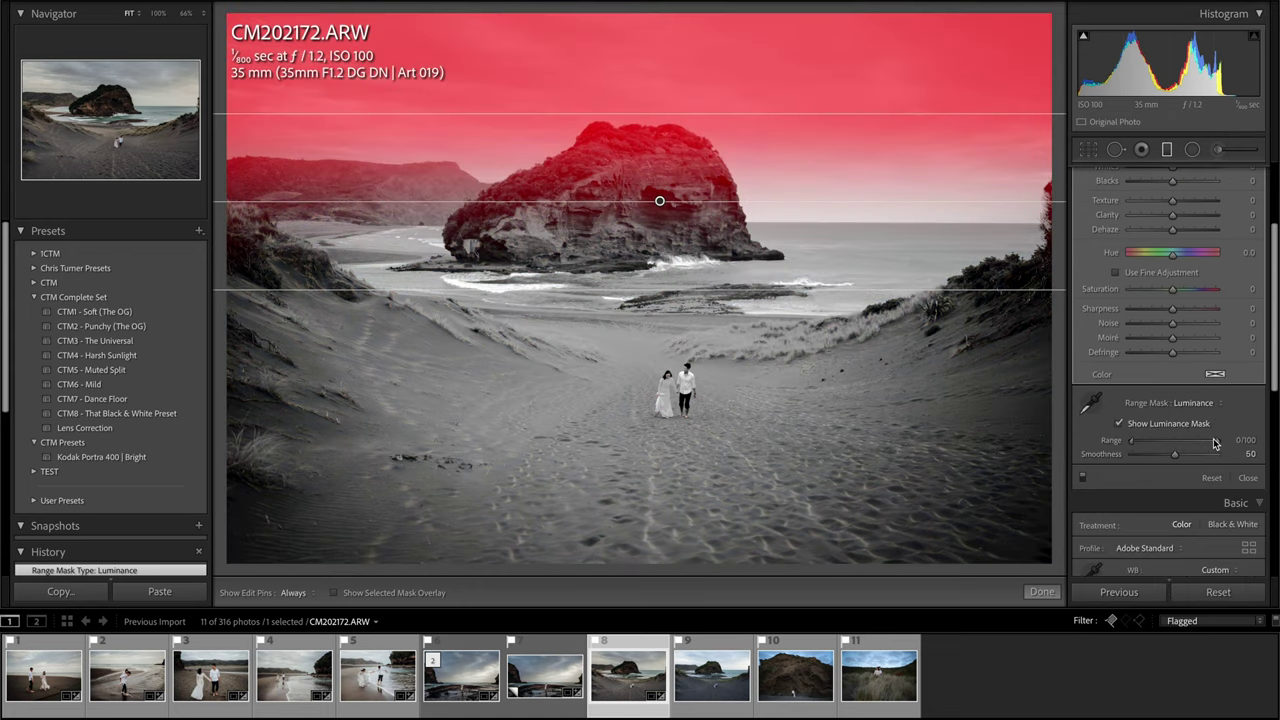
mouse_move(1215, 443)
mouse_down()
mouse_move(1200, 442)
mouse_move(1218, 442)
mouse_up()
drag(1133, 441, 1172, 445)
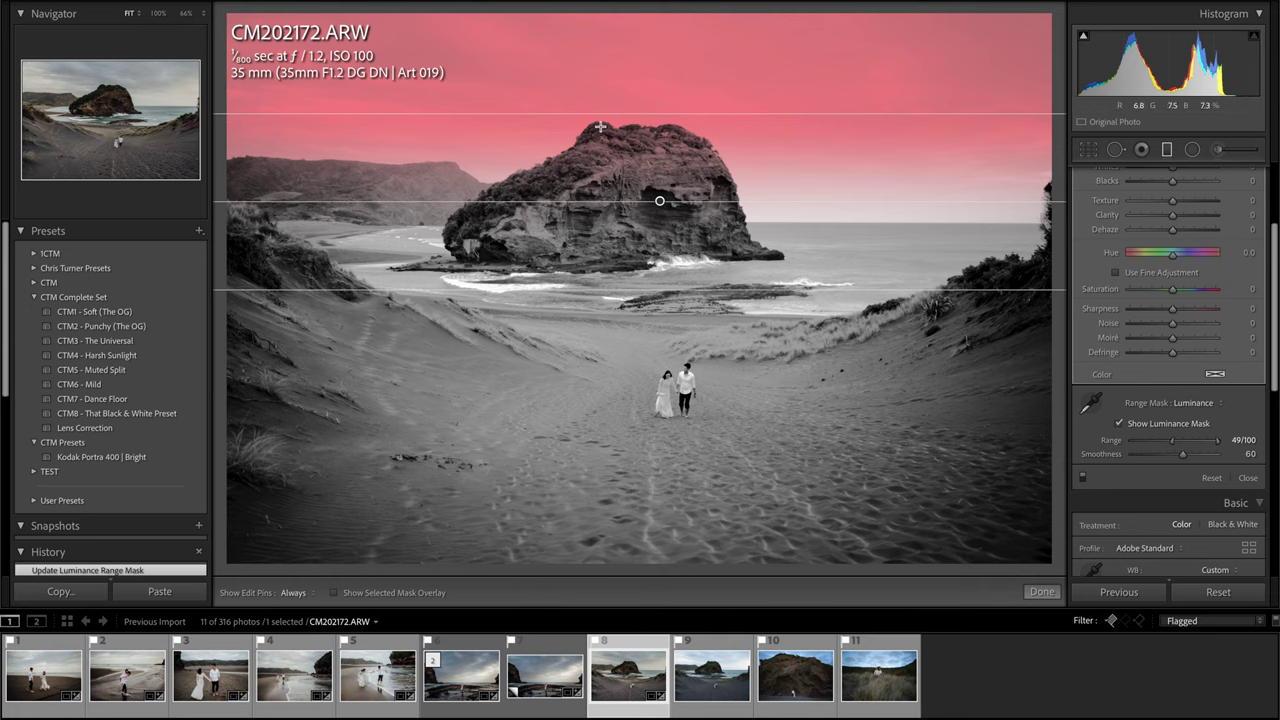
click(1127, 425)
scroll(1236, 280, up, 2)
scroll(1237, 253, up, 1)
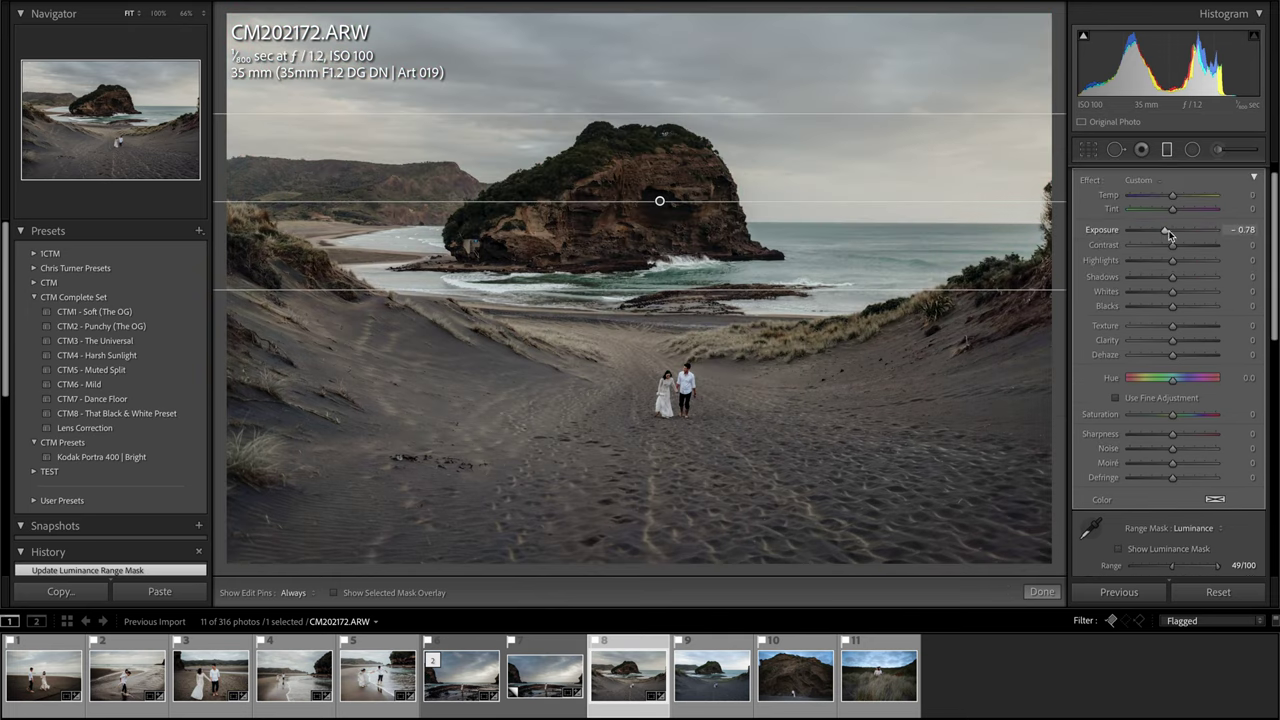
- Set exposure to +0.45, inspect the couple at 100%, then copy the develop settings
drag(1167, 231, 1166, 236)
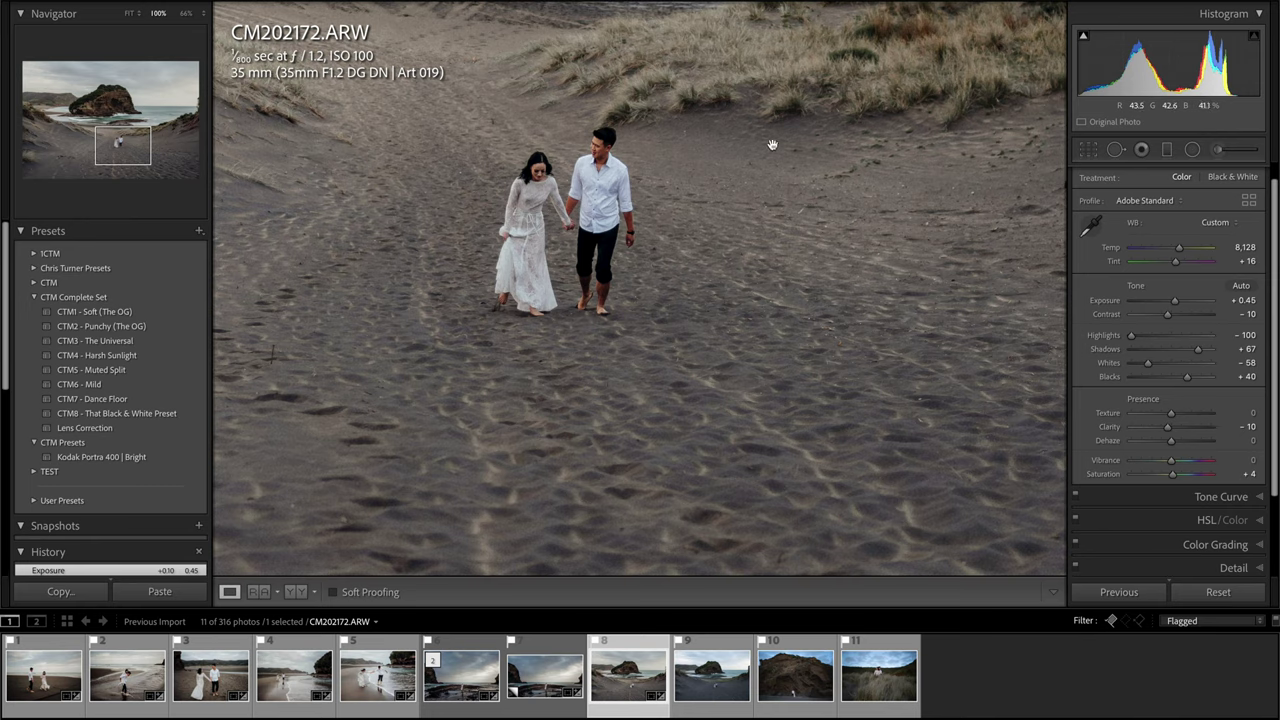
drag(814, 151, 751, 437)
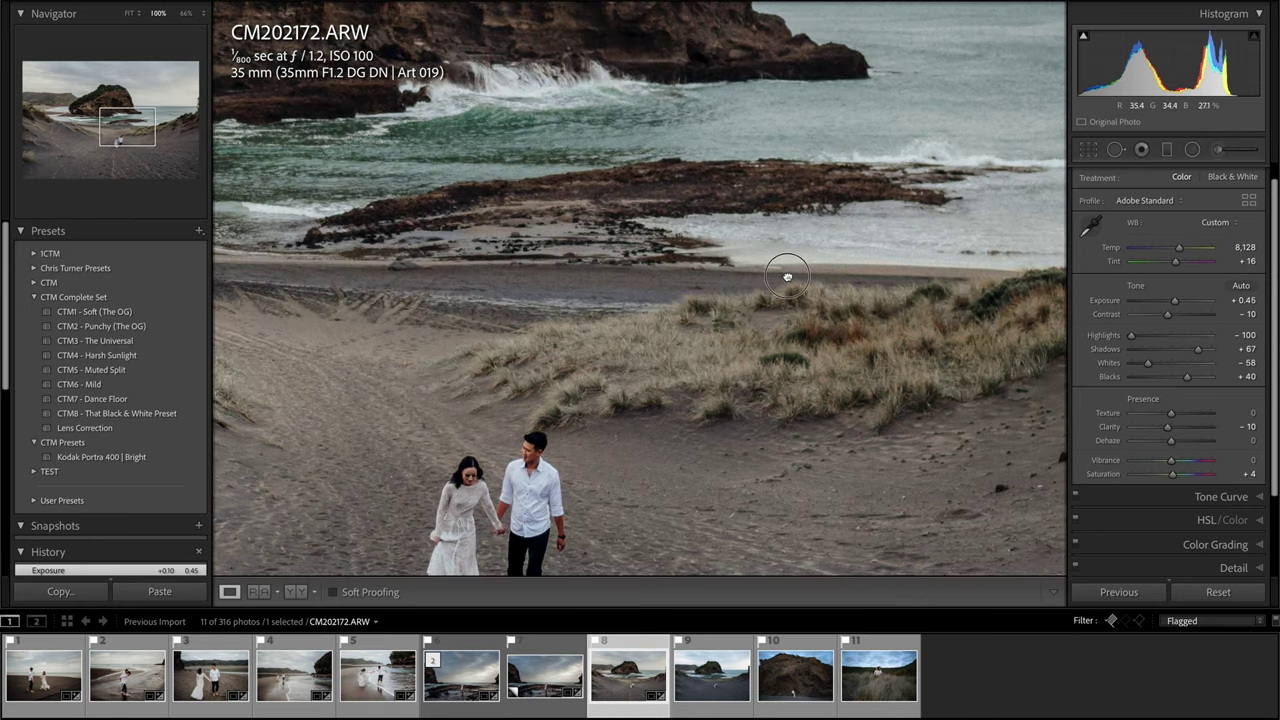
drag(786, 266, 737, 163)
drag(733, 390, 731, 274)
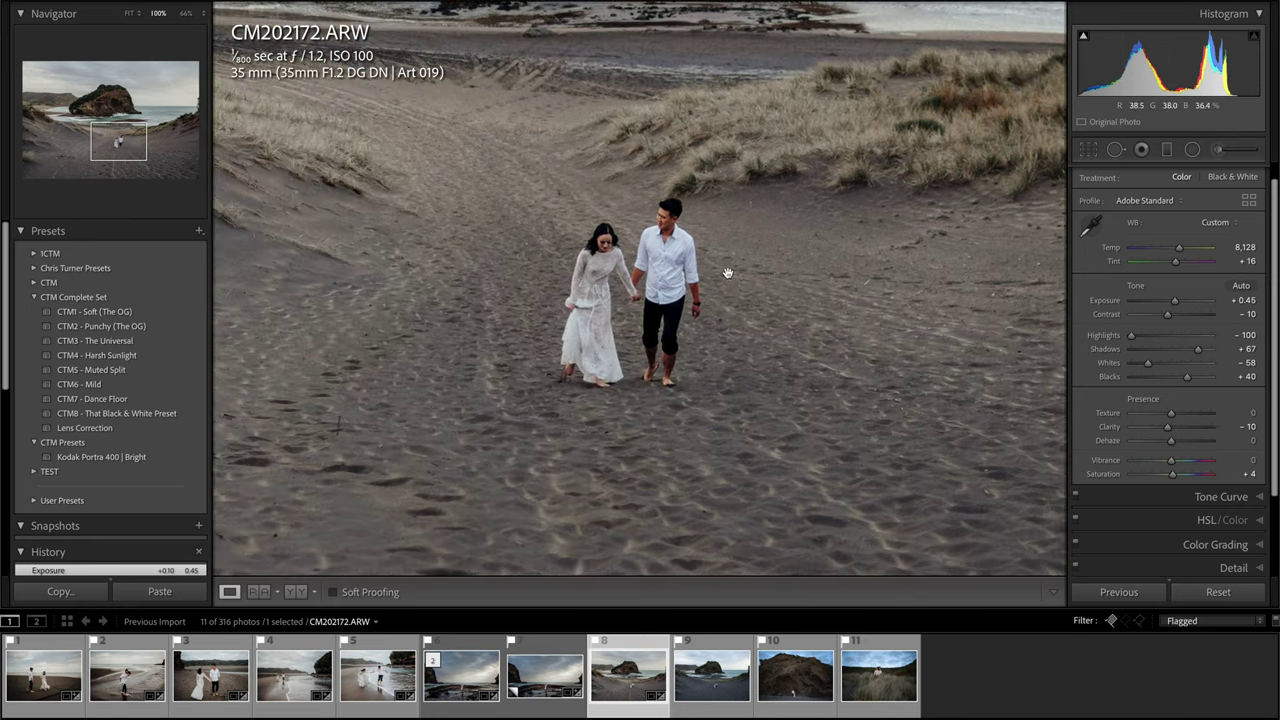
click(757, 344)
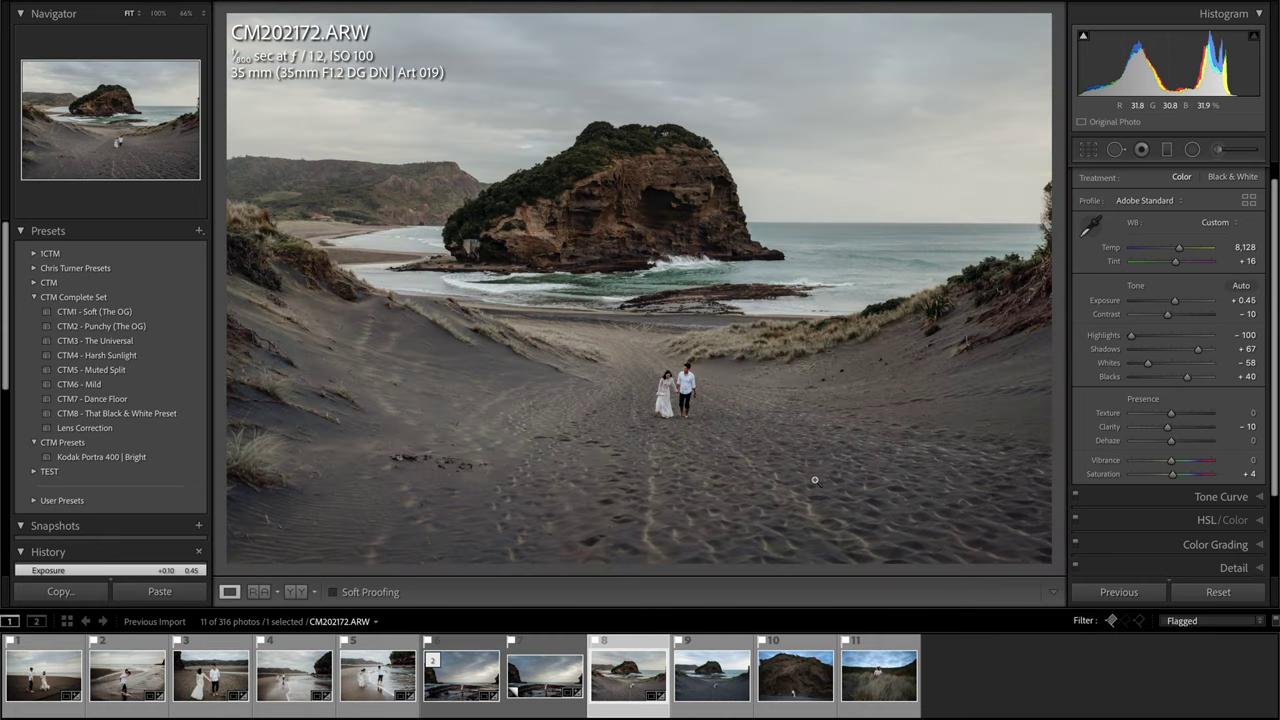
key(super+shift+c)
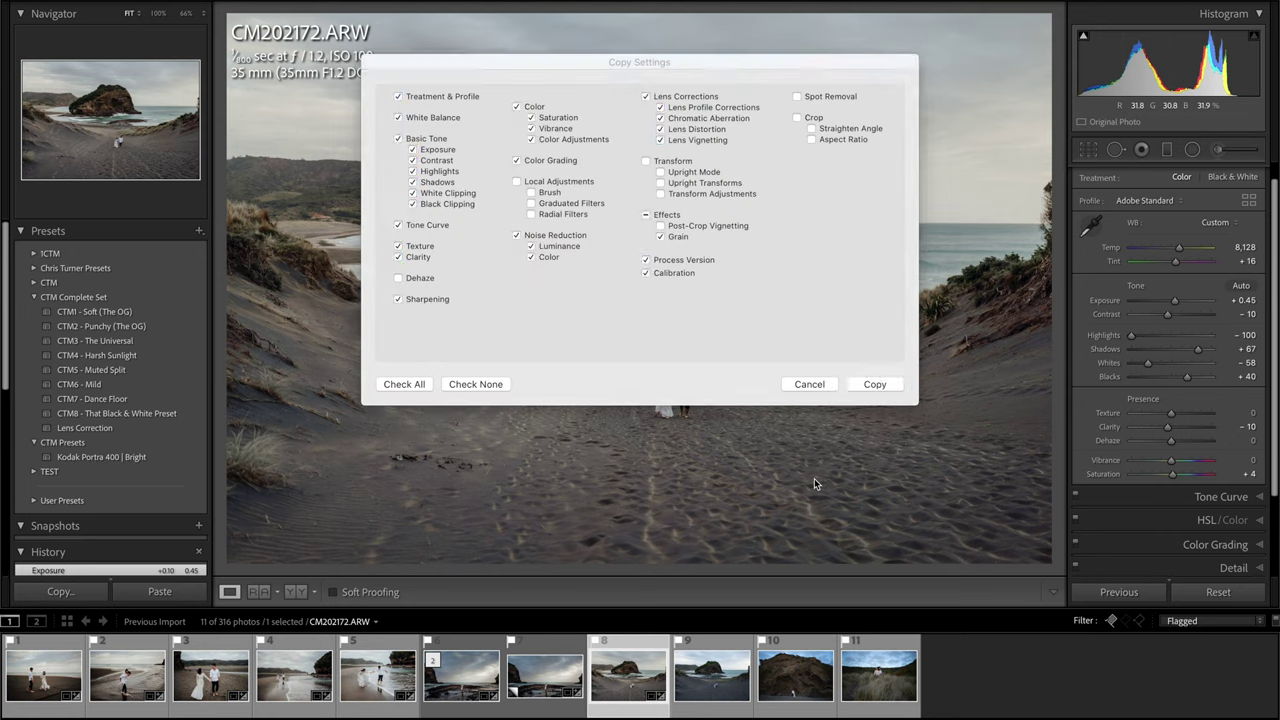
key(Return)
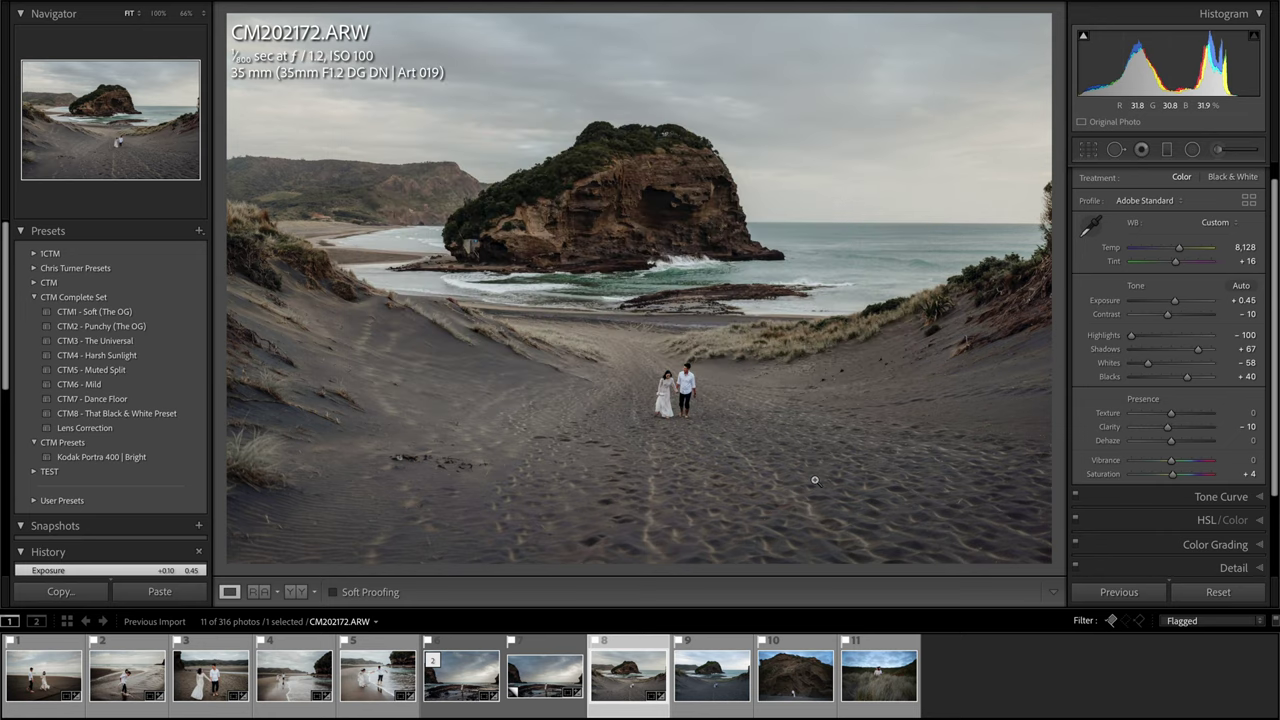
- Paste the copied settings onto CM202173 and lower its exposure to +0.15
key(Right)
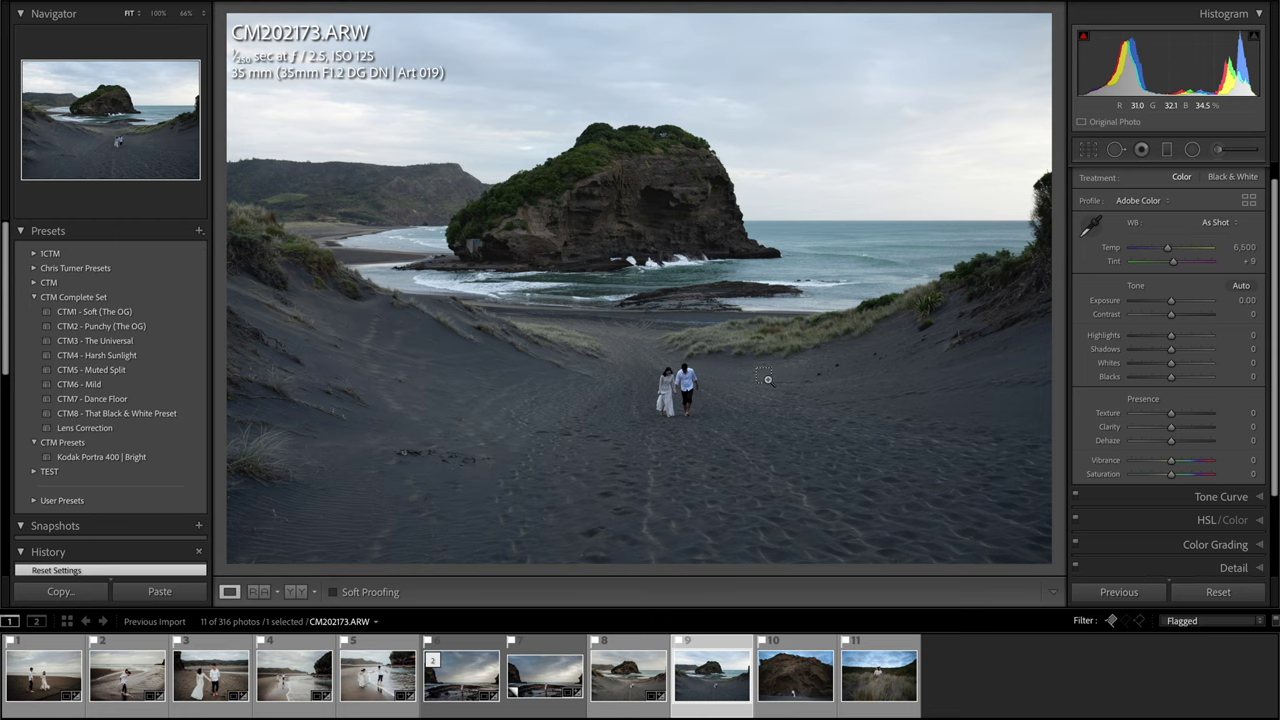
key(ctrl+shift+v)
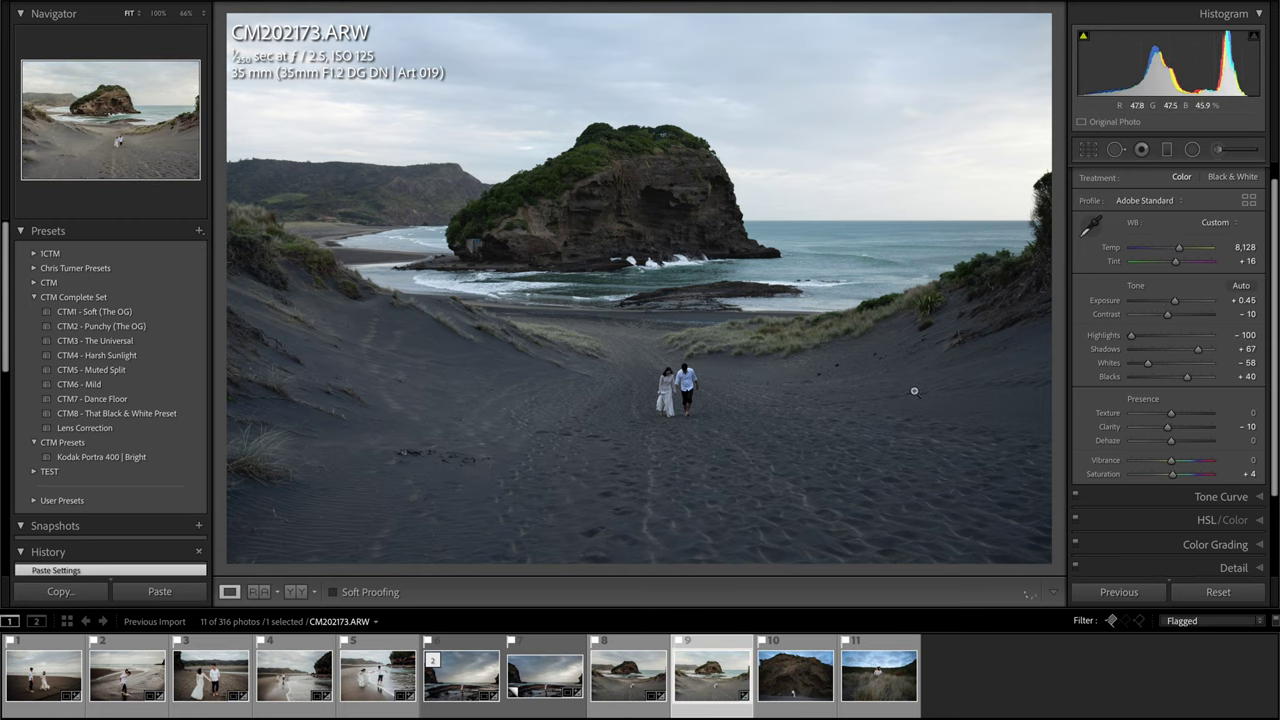
key(minus)
key(minus)
key(minus)
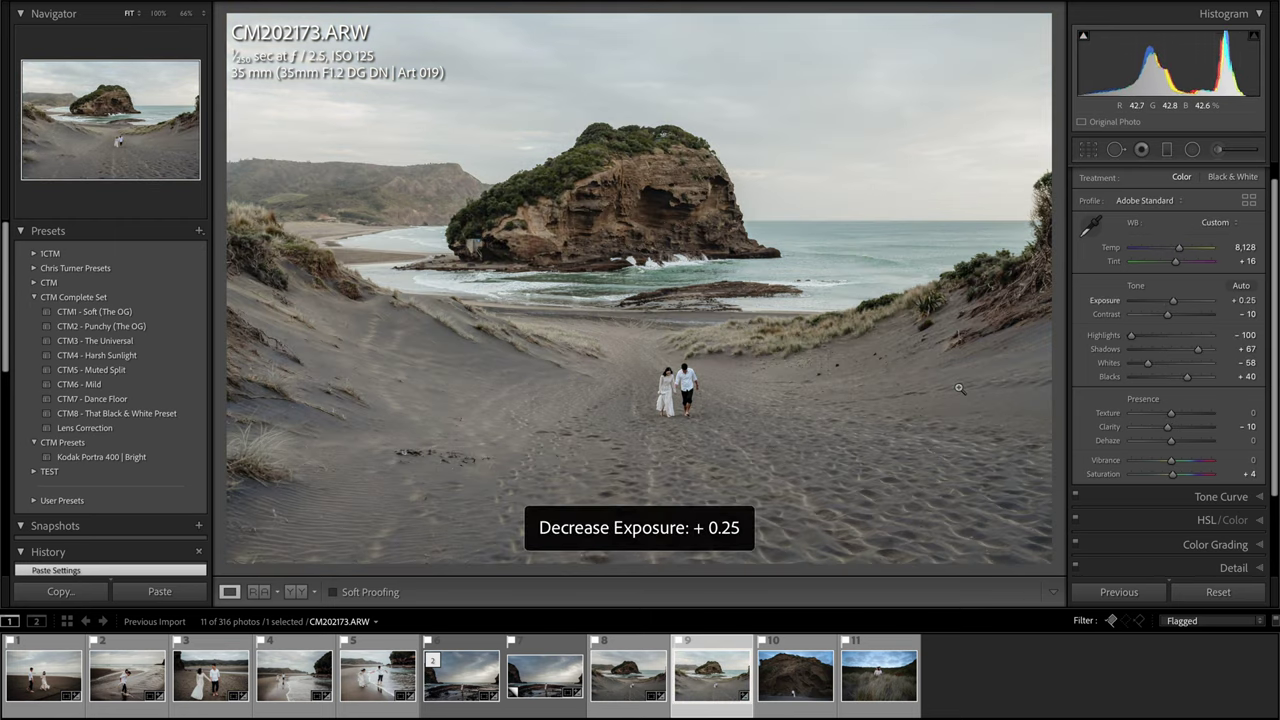
key(r)
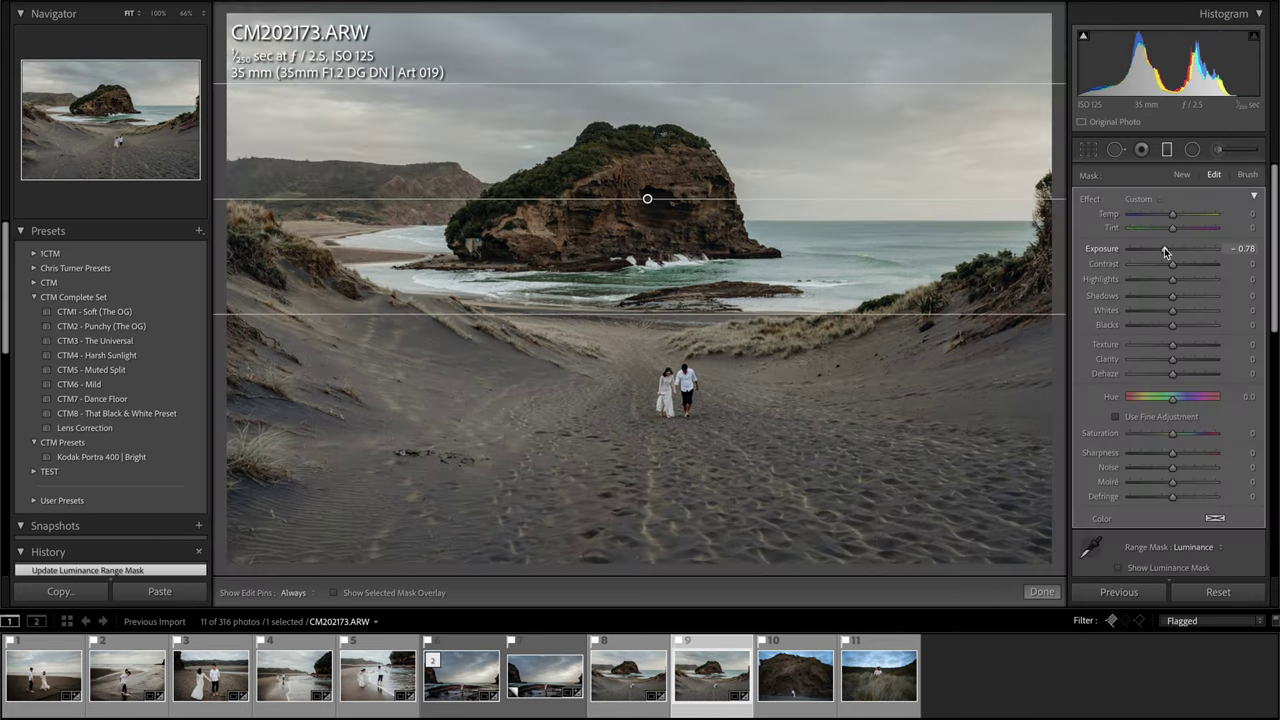
- Turn off the sky filter's range mask, darken it to about -1.0 exposure, and lift Shadows to 44
drag(1165, 252, 1163, 252)
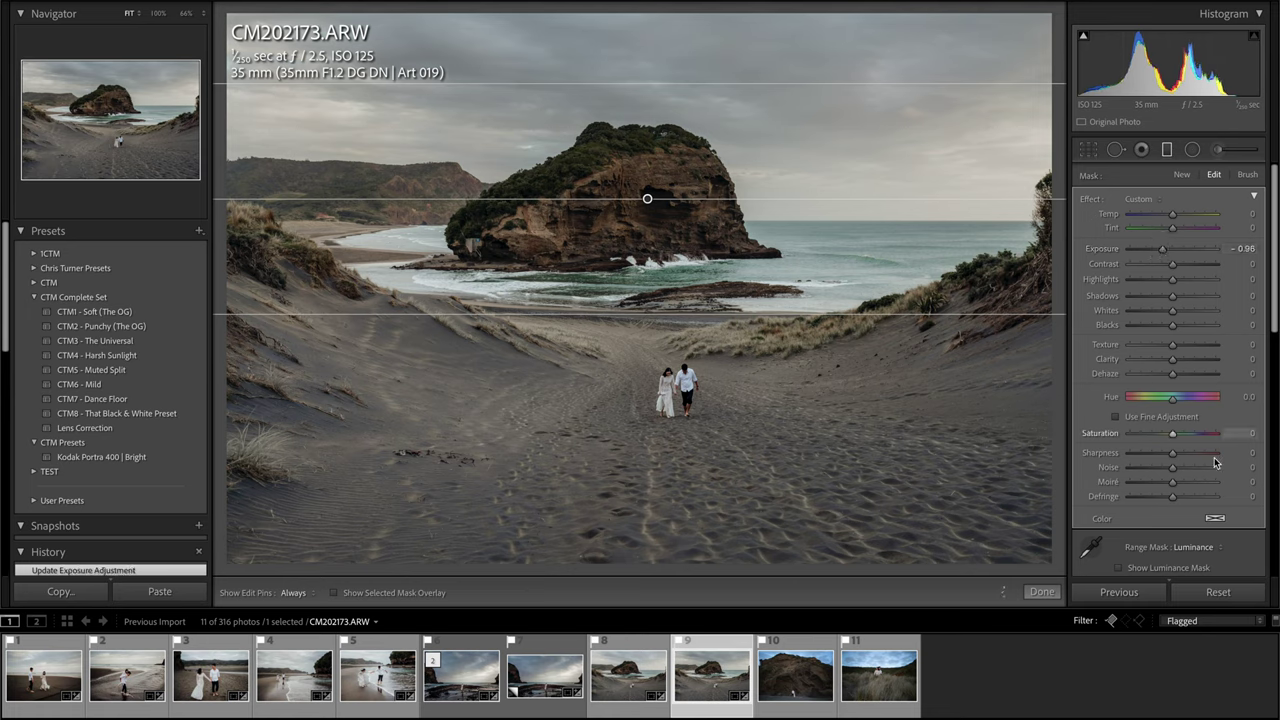
scroll(1200, 546, down, 1)
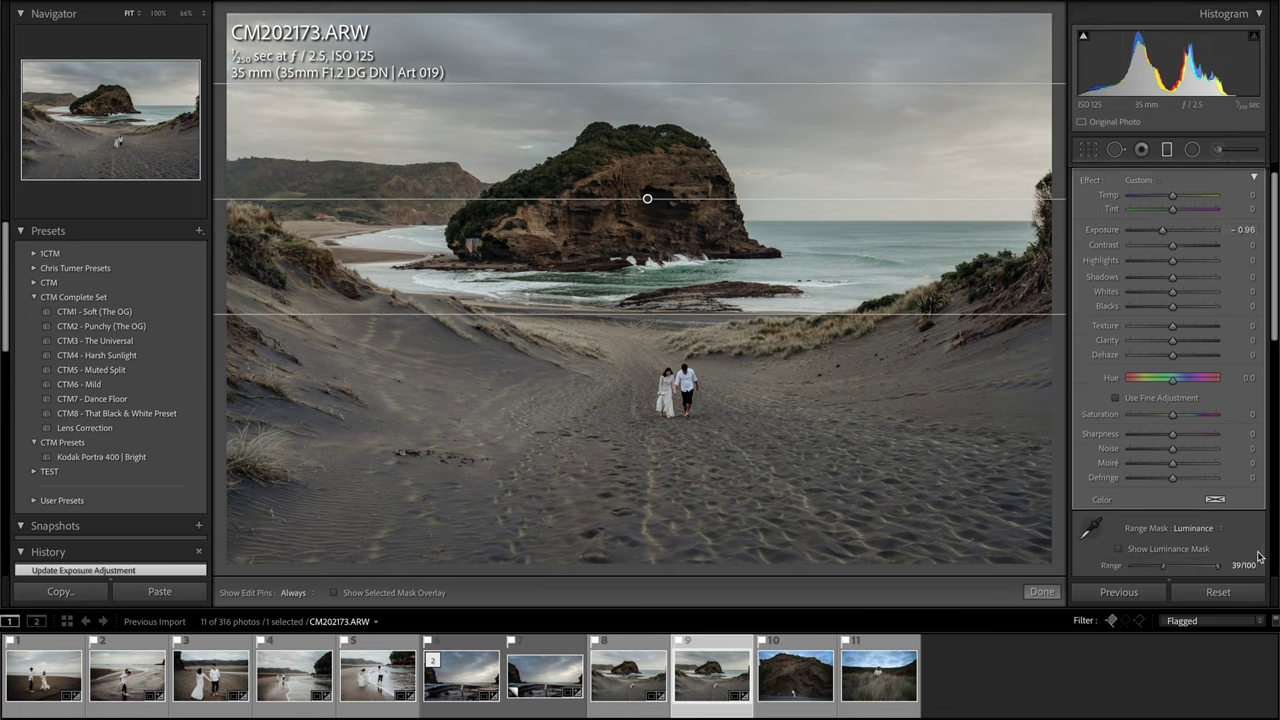
click(1210, 532)
click(1190, 499)
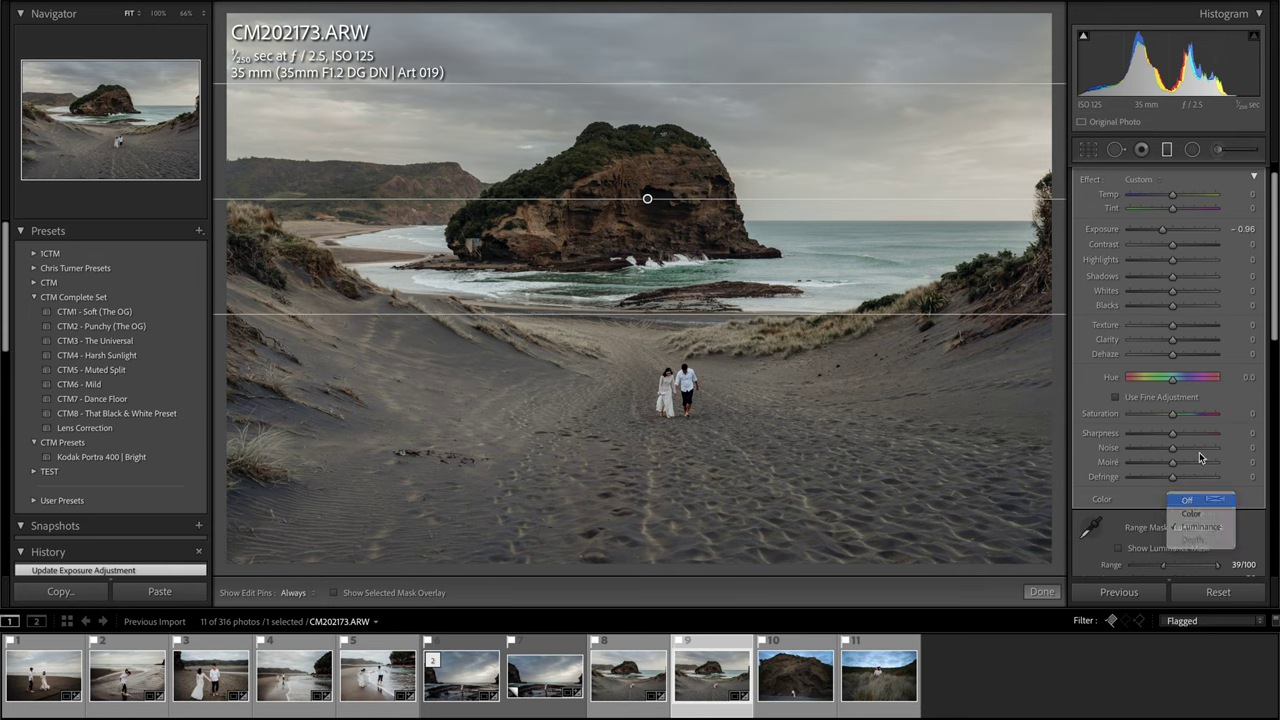
double_click(1173, 236)
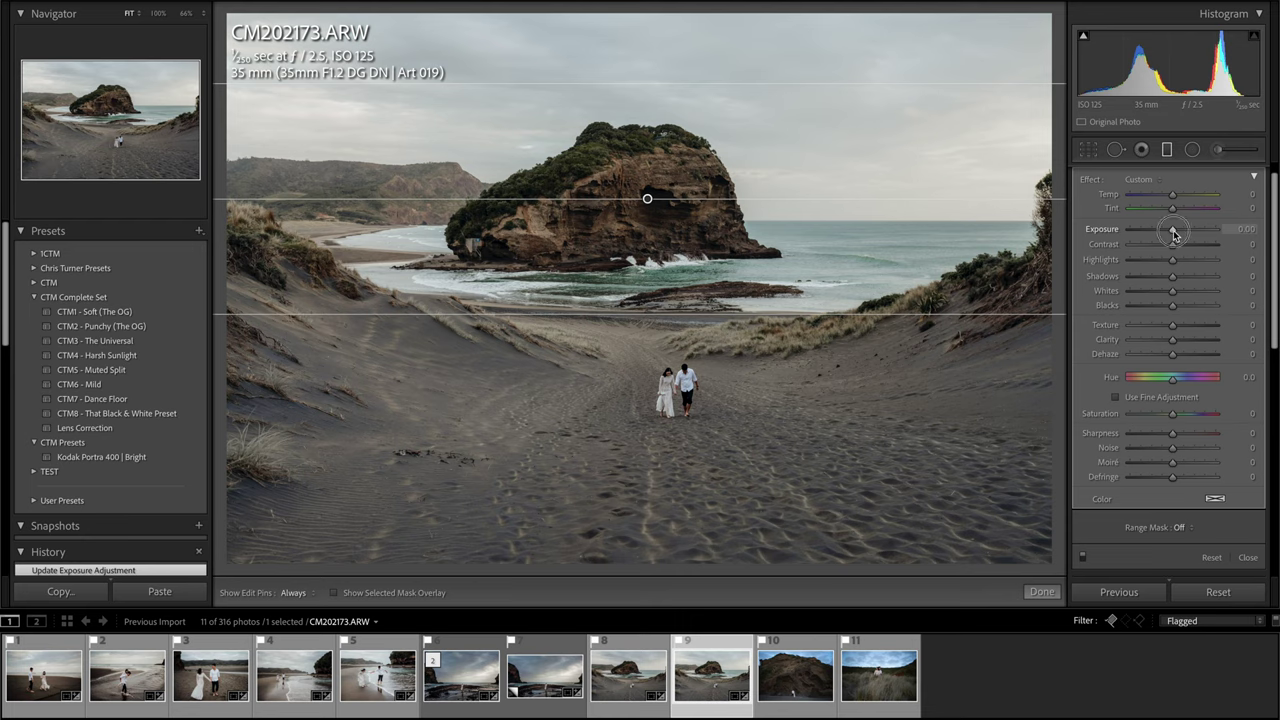
drag(1175, 234, 1192, 277)
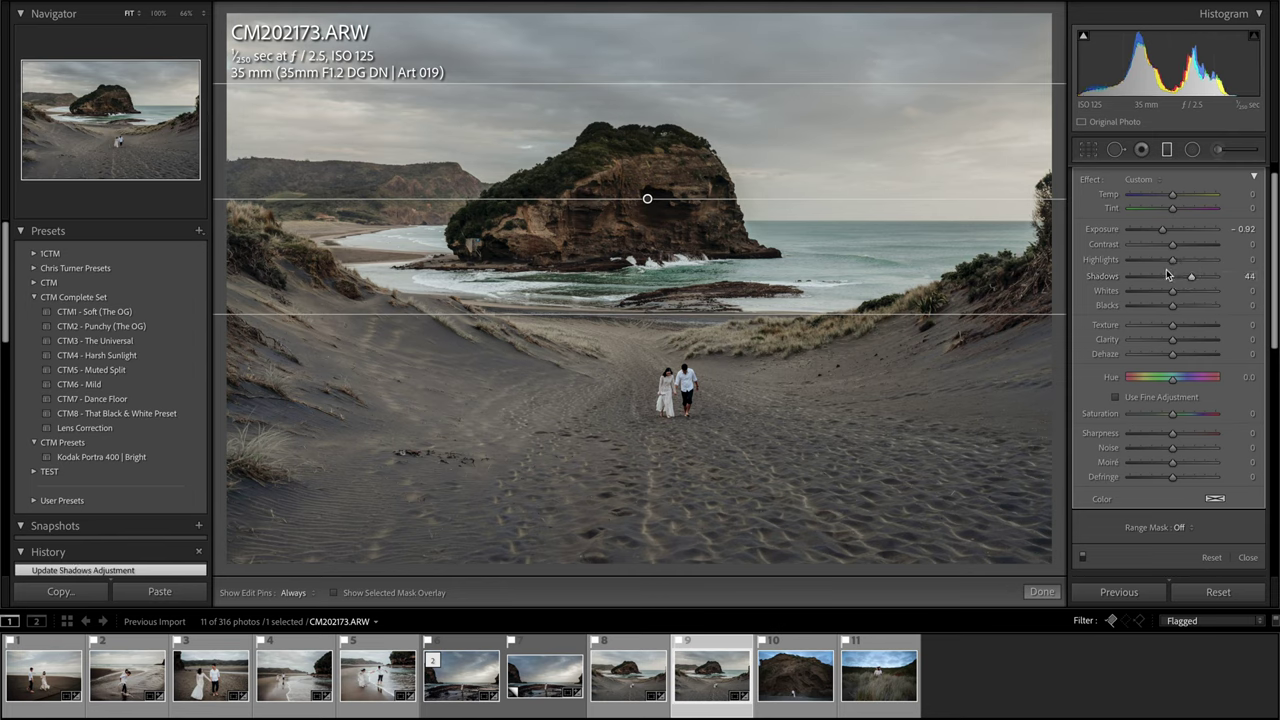
key(Return)
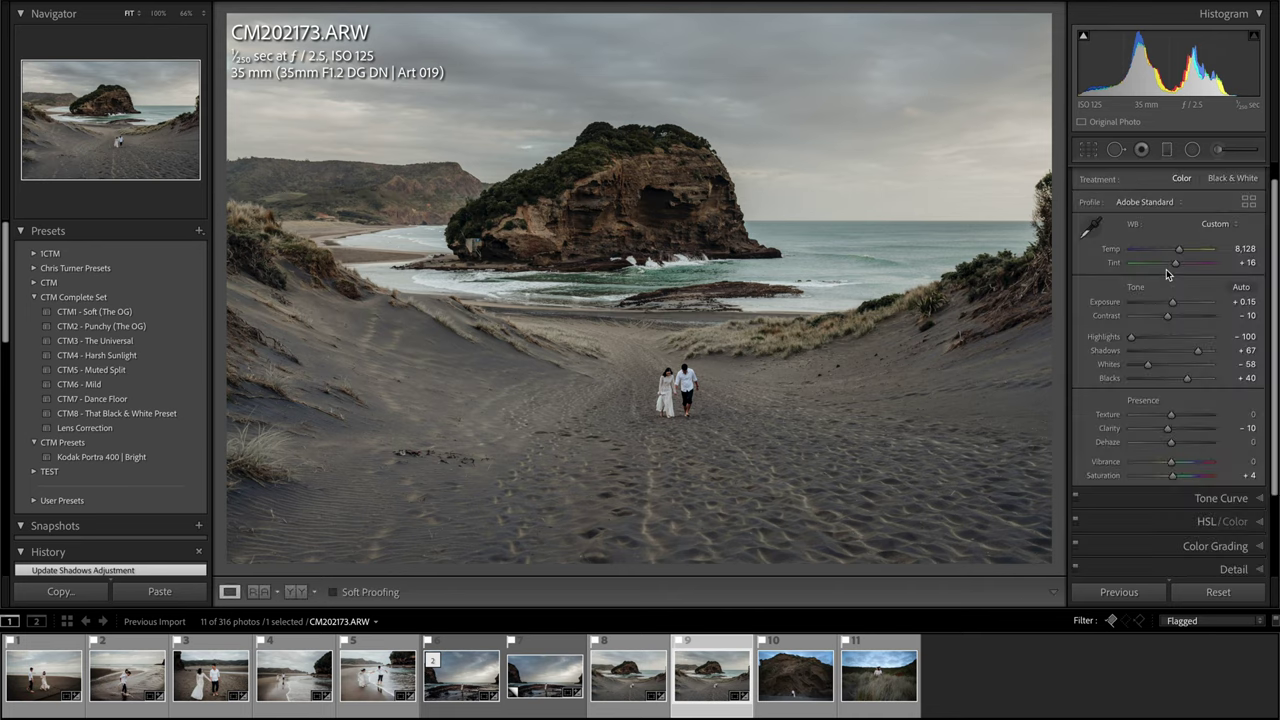
key(minus)
- Move to the cliff photo and brighten and warm it in Basic
key(equal)
key(equal)
key(Right)
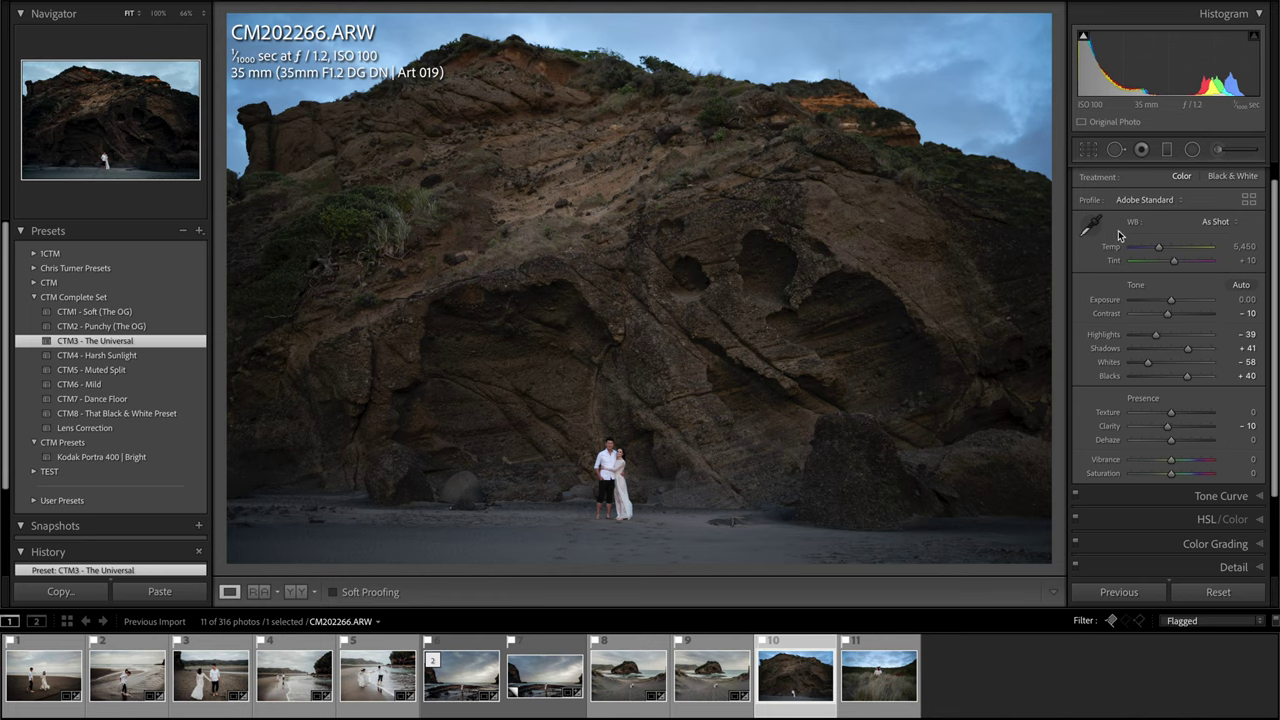
drag(1173, 303, 1181, 303)
drag(1158, 247, 1163, 253)
- Tighten the crop, check the couple at 100%, and pull exposure back to +0.60
key(r)
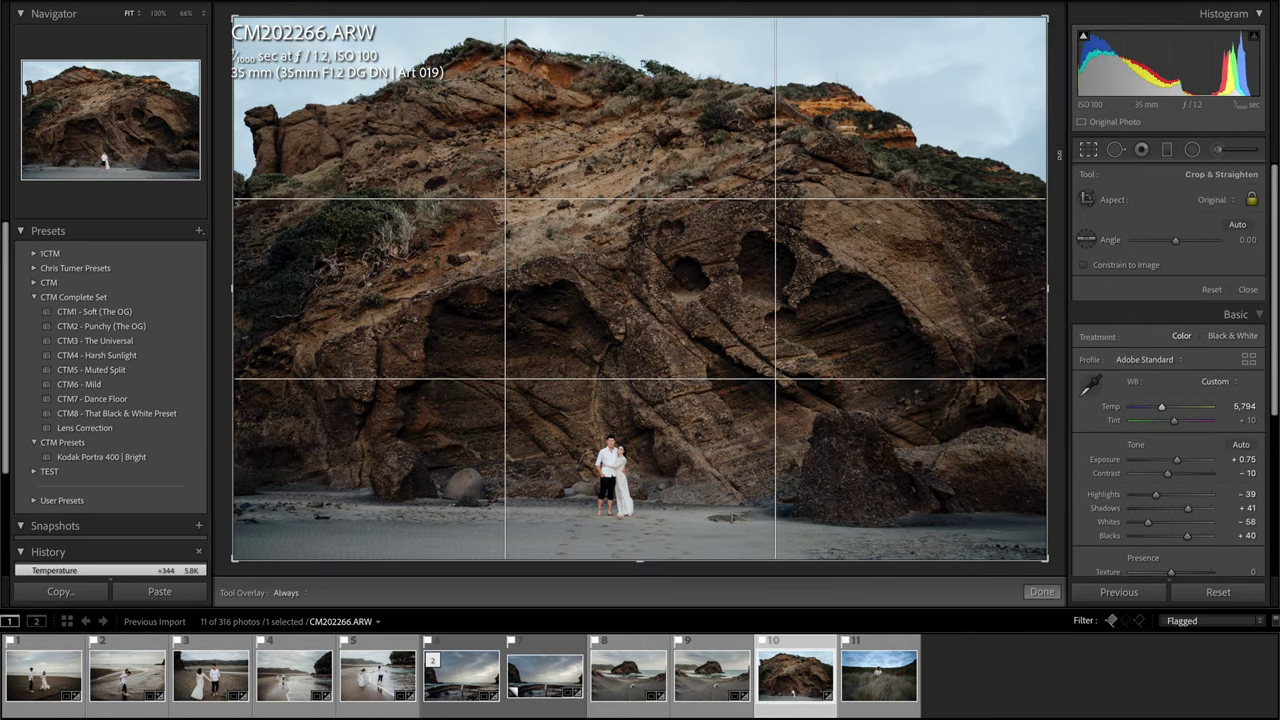
key(r)
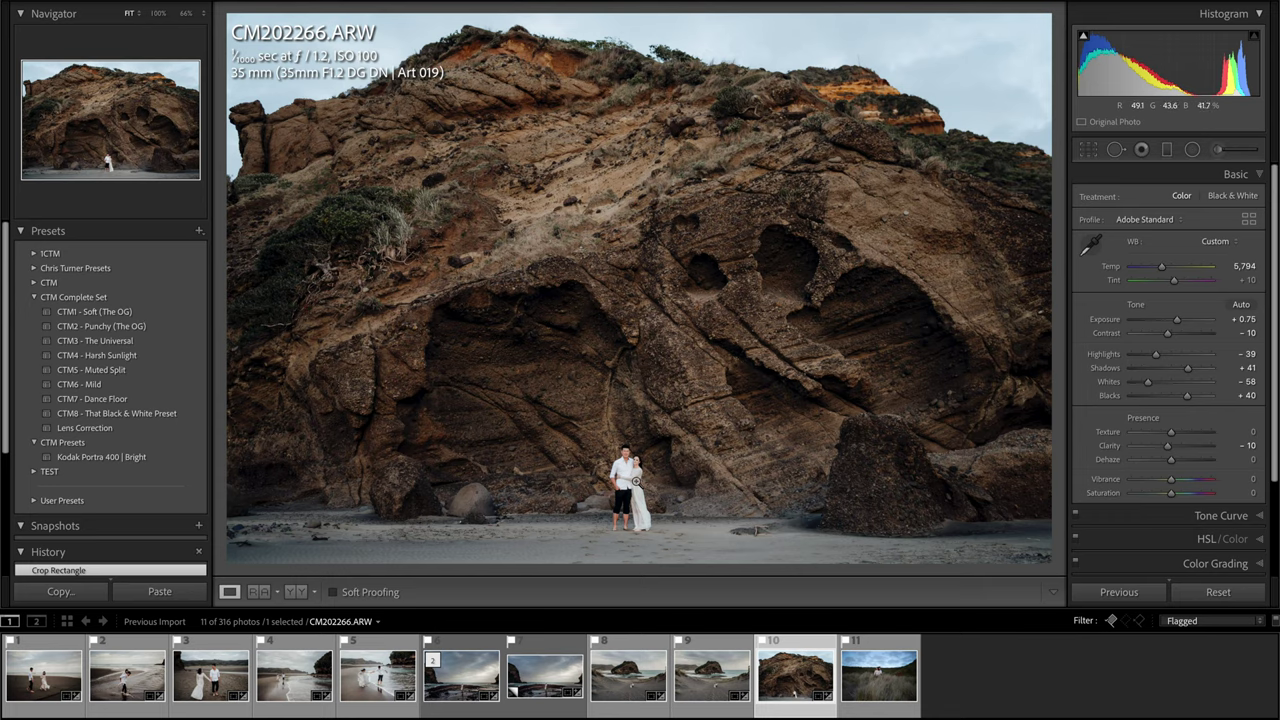
click(634, 482)
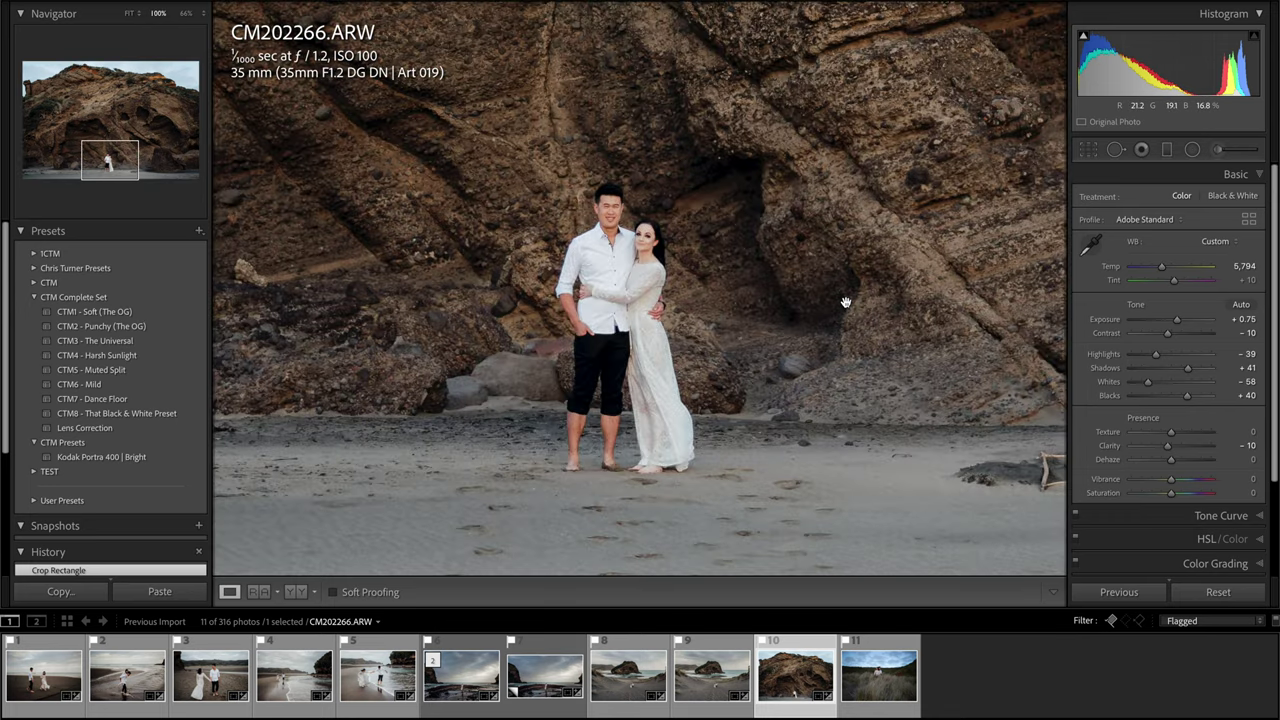
click(845, 302)
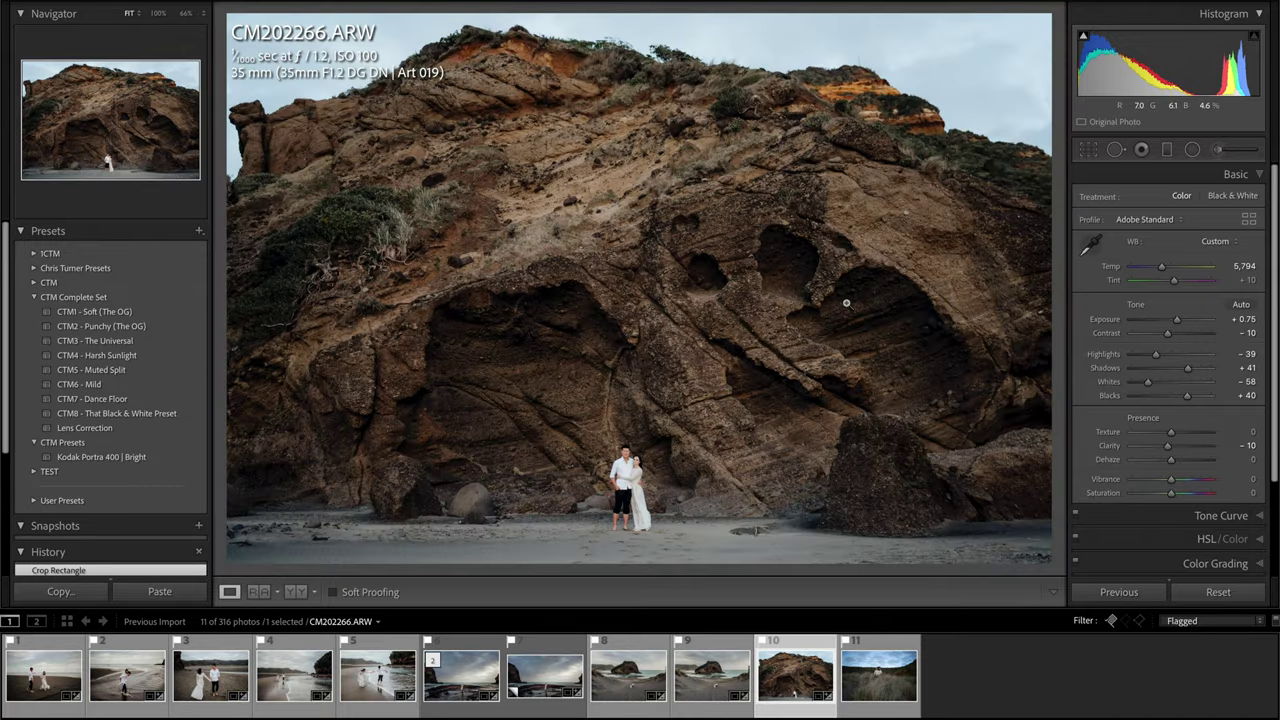
drag(1176, 320, 1184, 370)
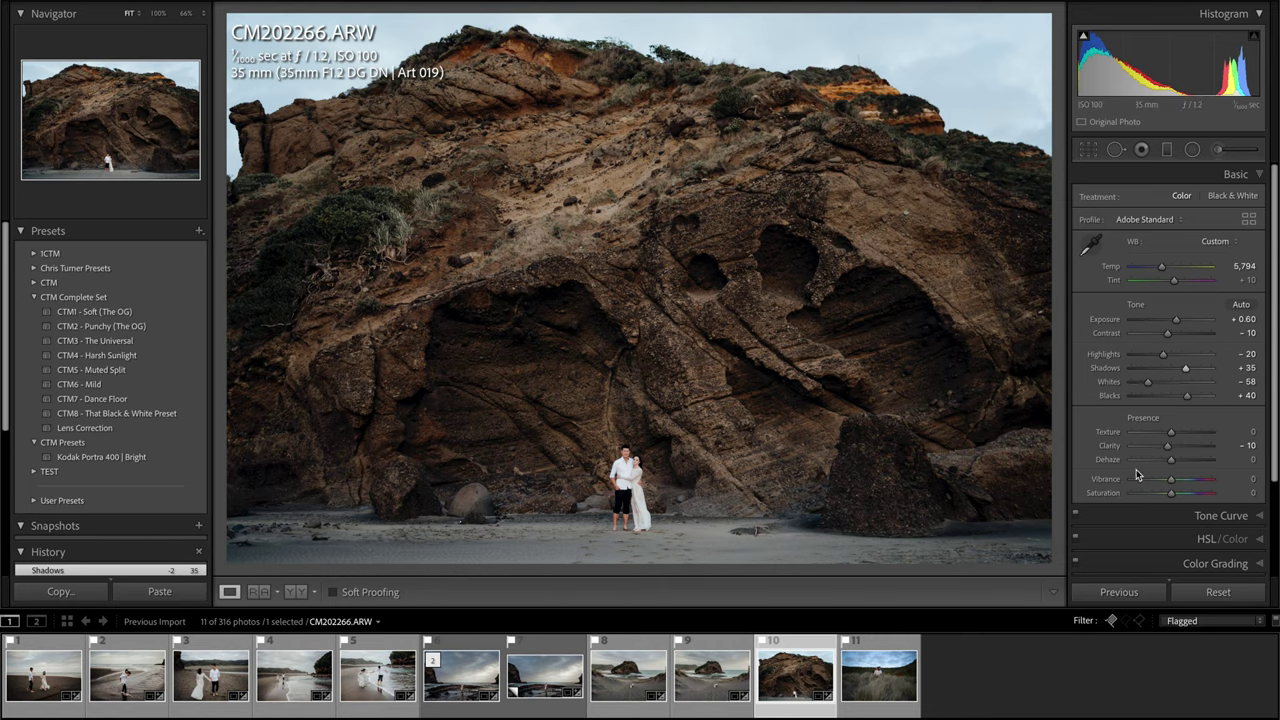
scroll(1134, 538, down, 1)
- Try CTM3 - The Universal and CTM5 - Muted Split on the dune-grass photo
key(Right)
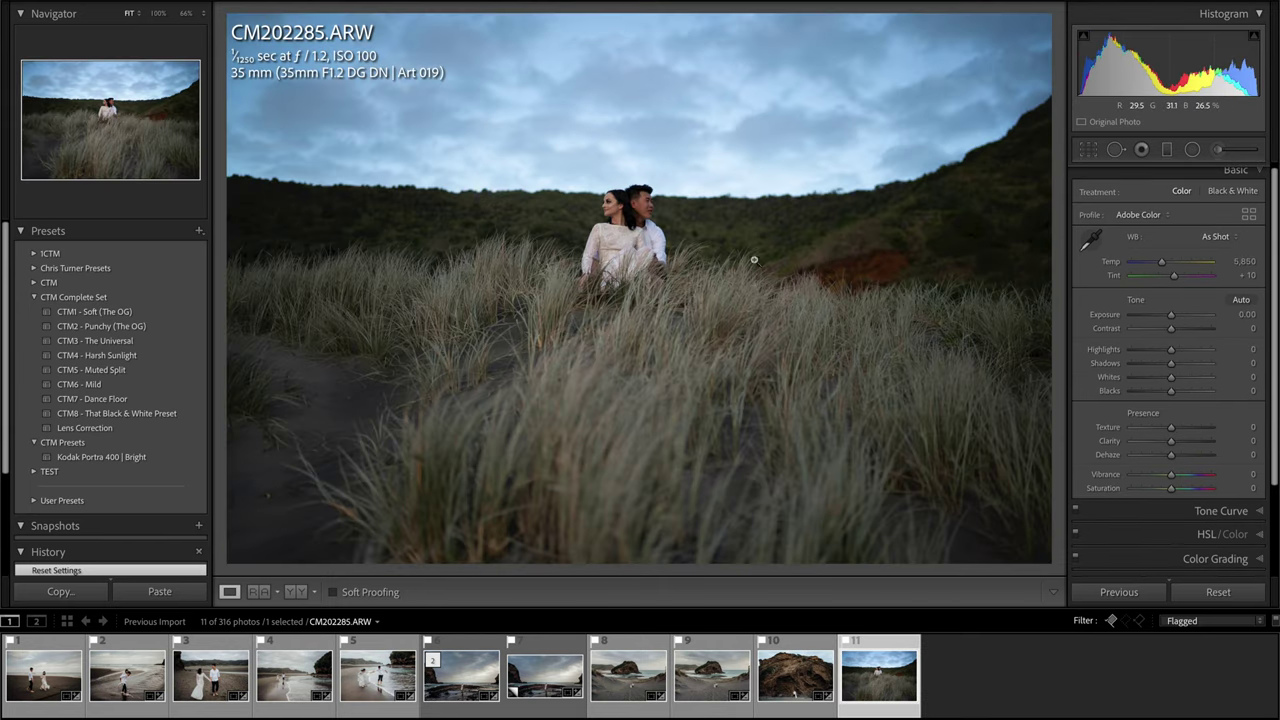
click(86, 343)
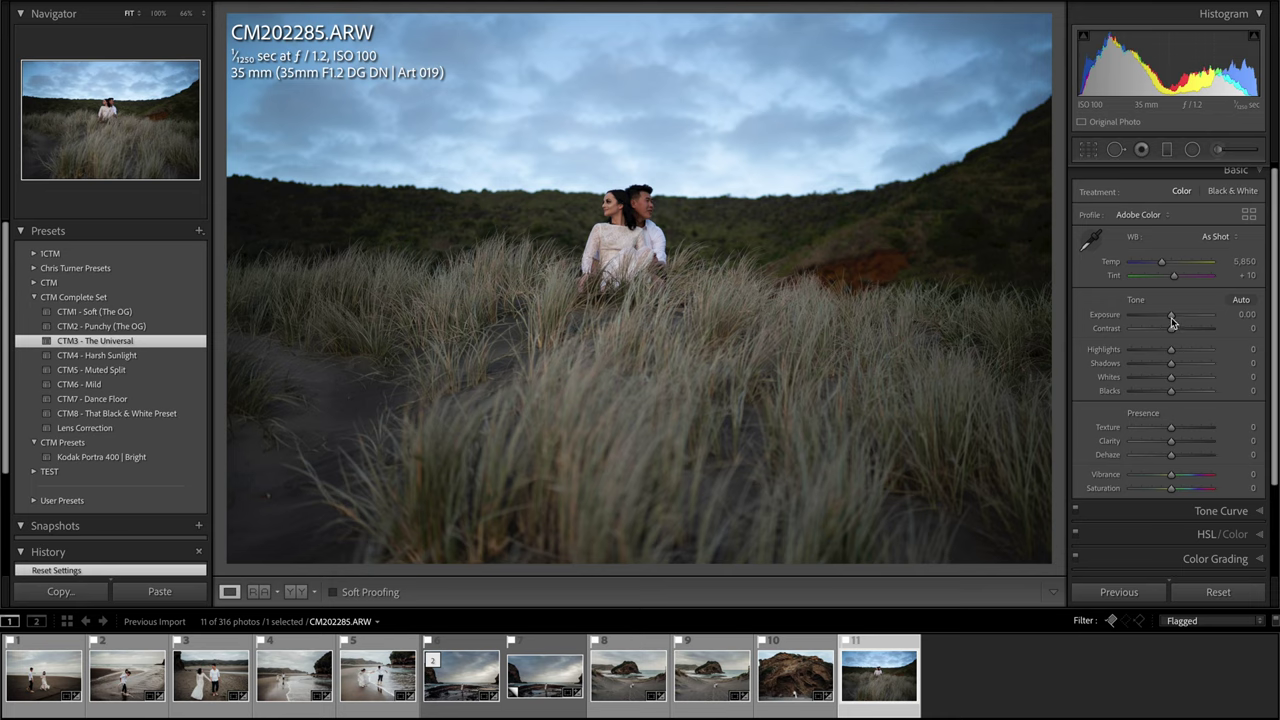
key(ctrl+z)
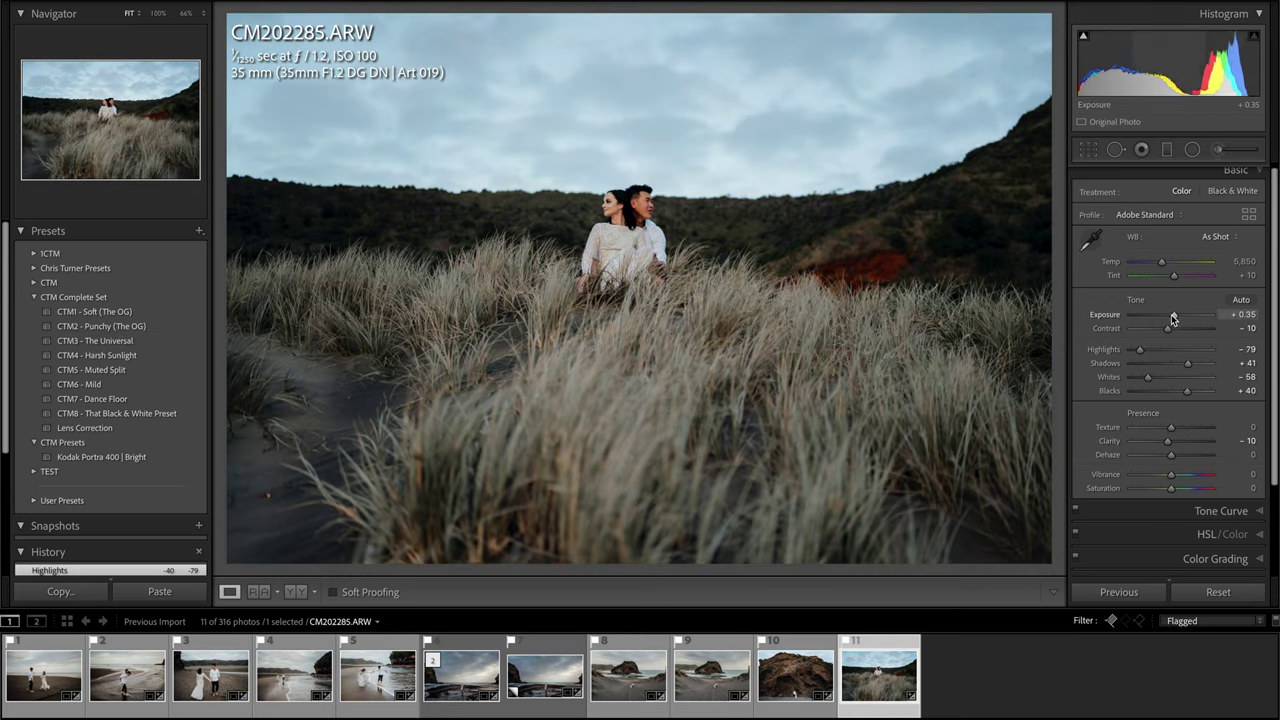
drag(1174, 318, 1173, 319)
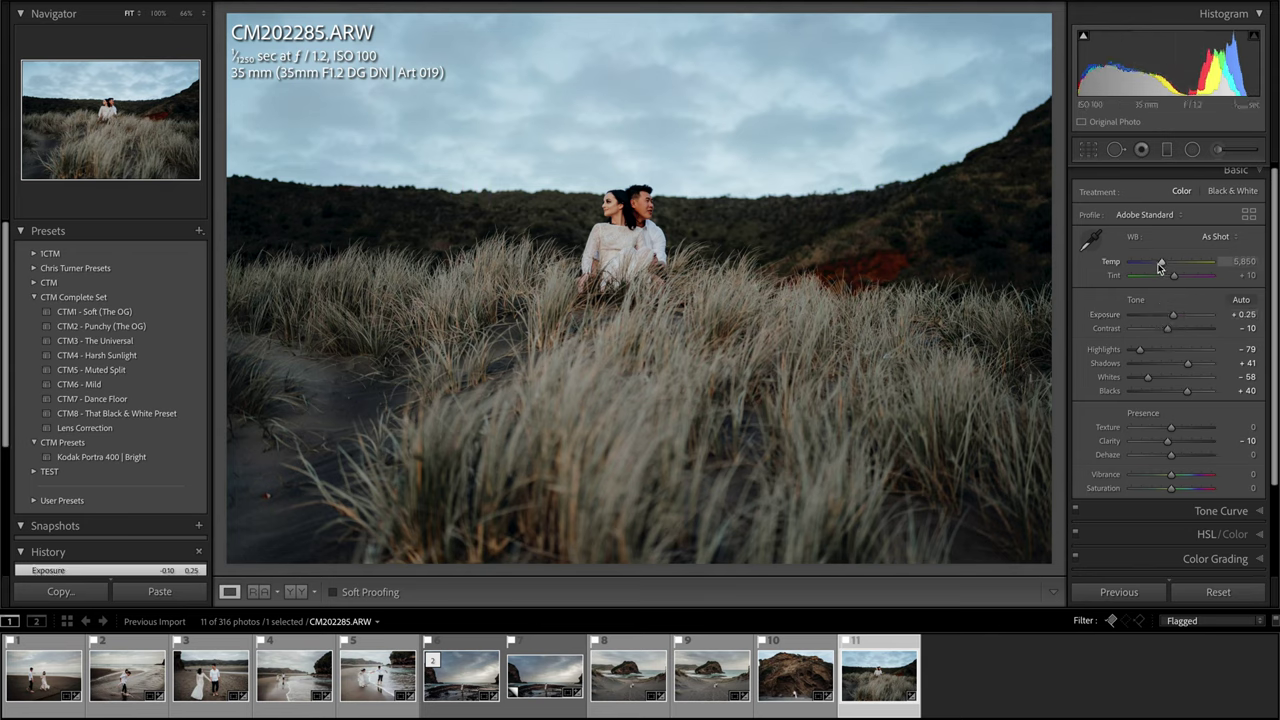
click(100, 371)
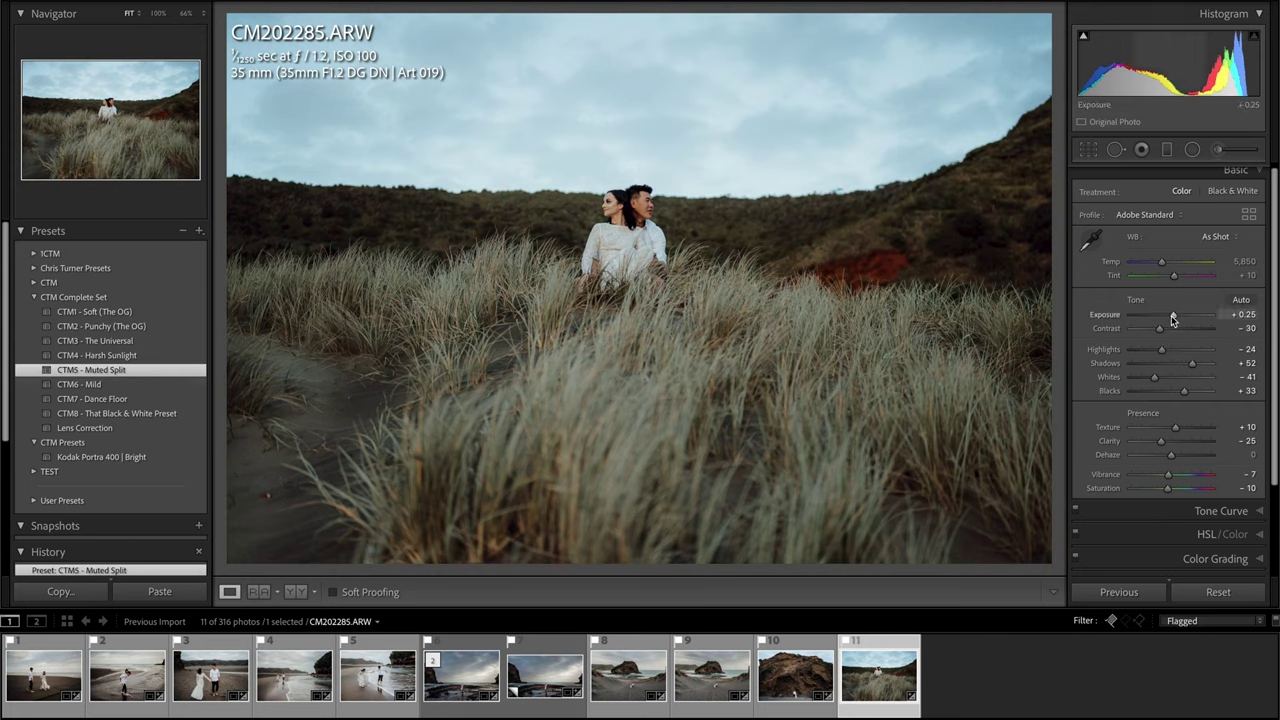
drag(1169, 320, 1188, 364)
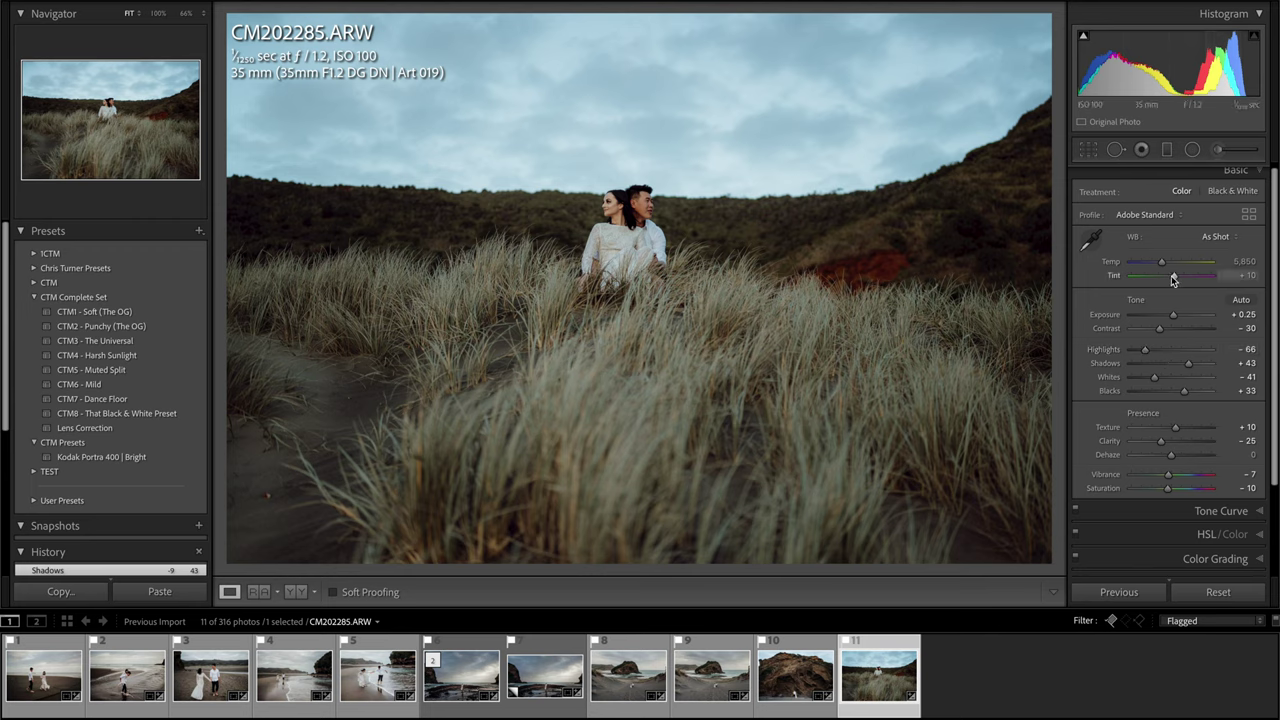
drag(1174, 281, 1171, 277)
- Settle on CTM1 - Soft (The OG) at Exposure +0.45, slightly cooler, and check the couple at 100%
click(135, 316)
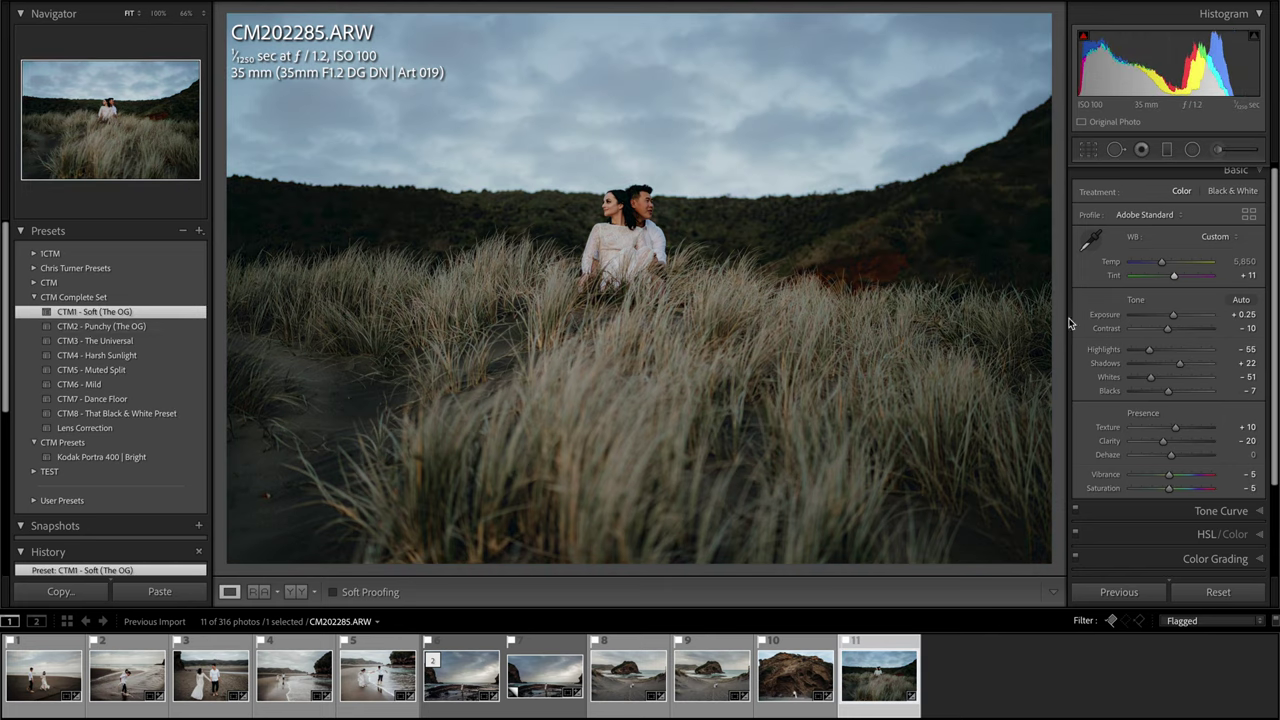
drag(1173, 314, 1177, 314)
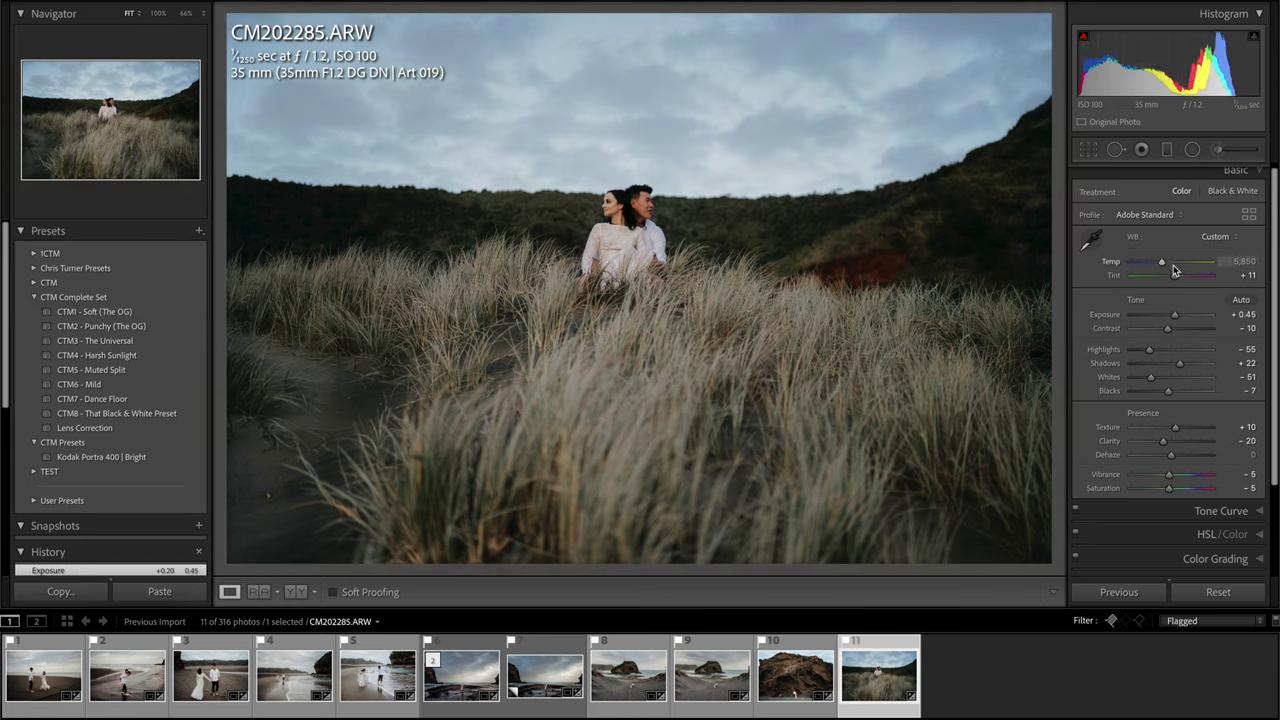
drag(1160, 264, 1157, 265)
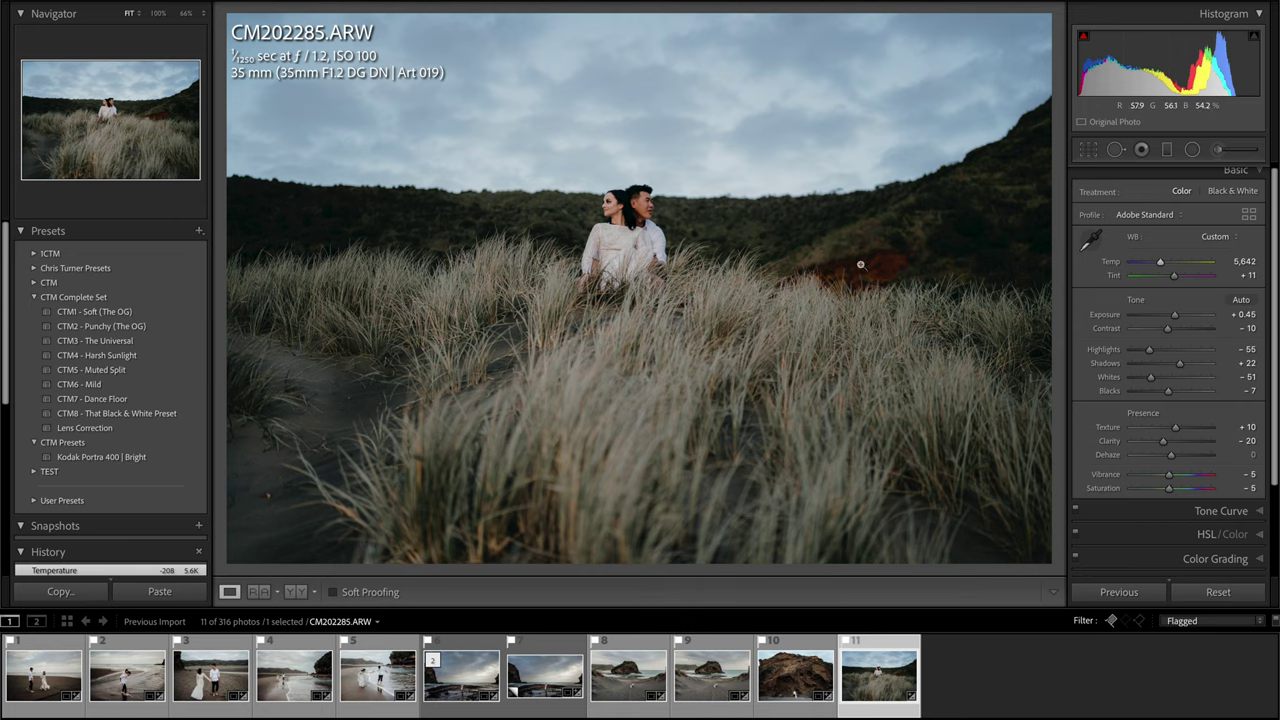
click(622, 230)
drag(917, 314, 786, 251)
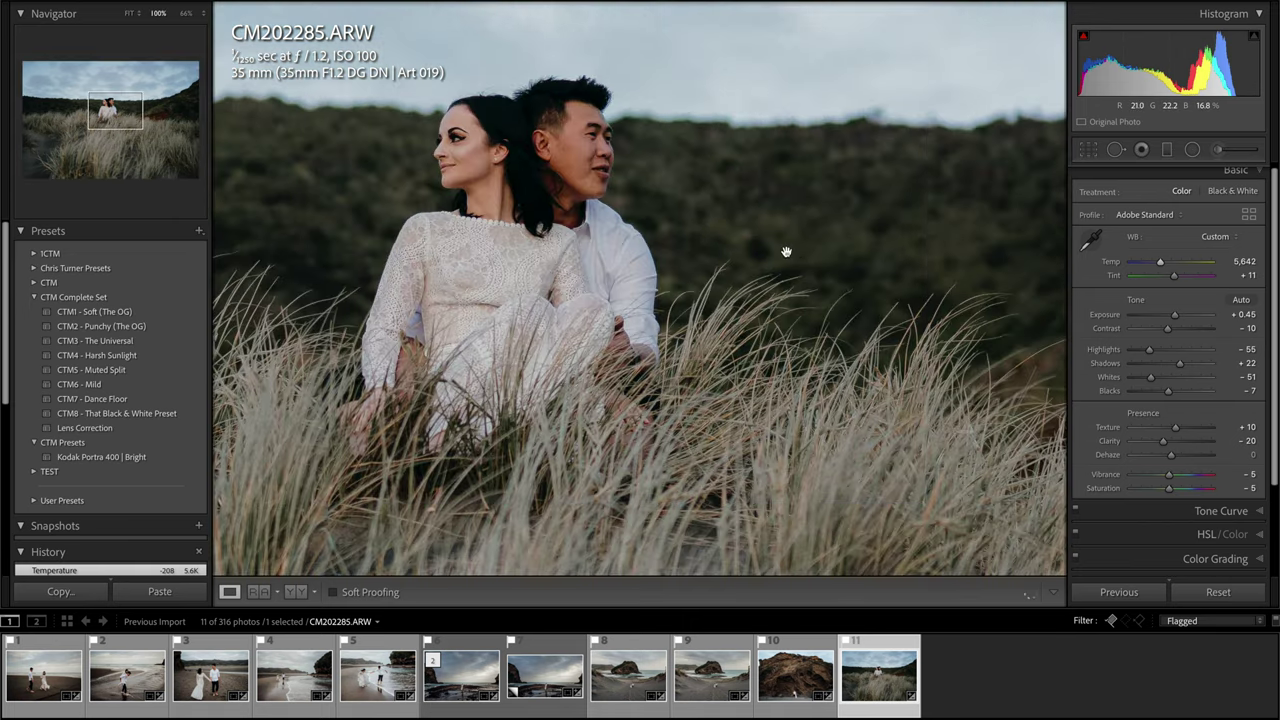
click(786, 251)
- Make a virtual copy of CM202285.ARW at Exposure +0.30, then return to the Library grid
key(ctrl+apostrophe)
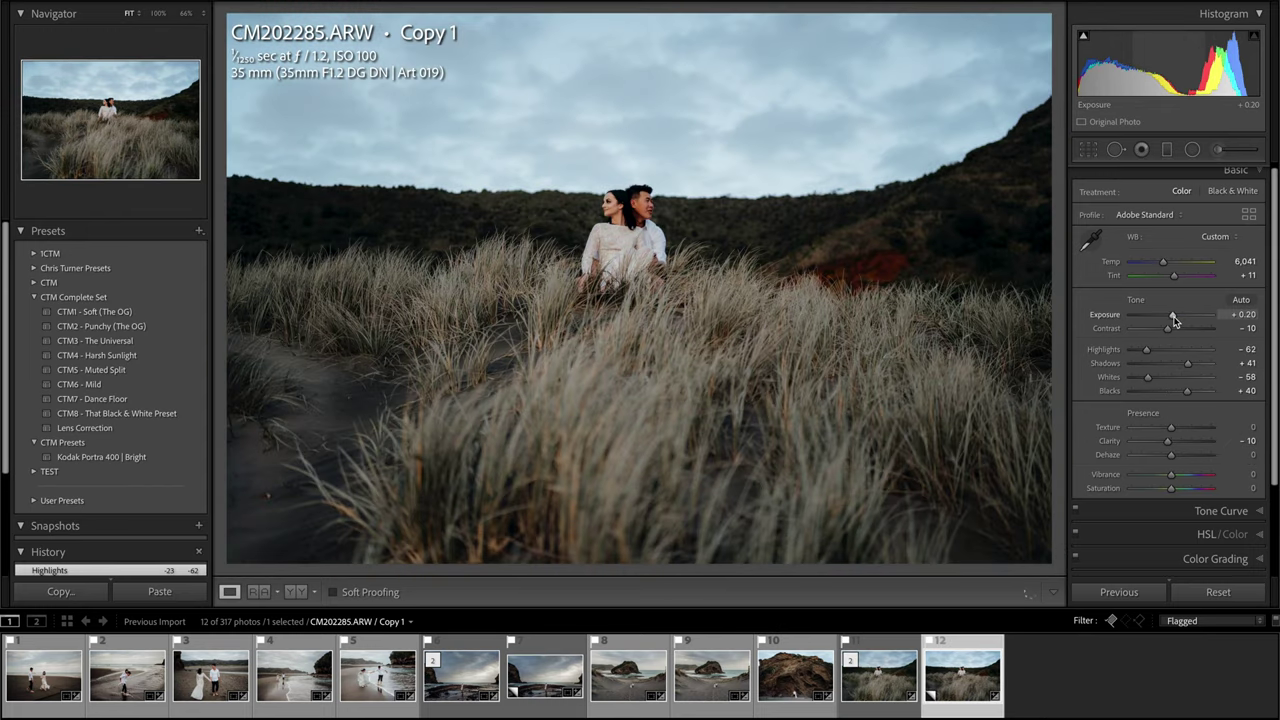
drag(1176, 318, 1177, 319)
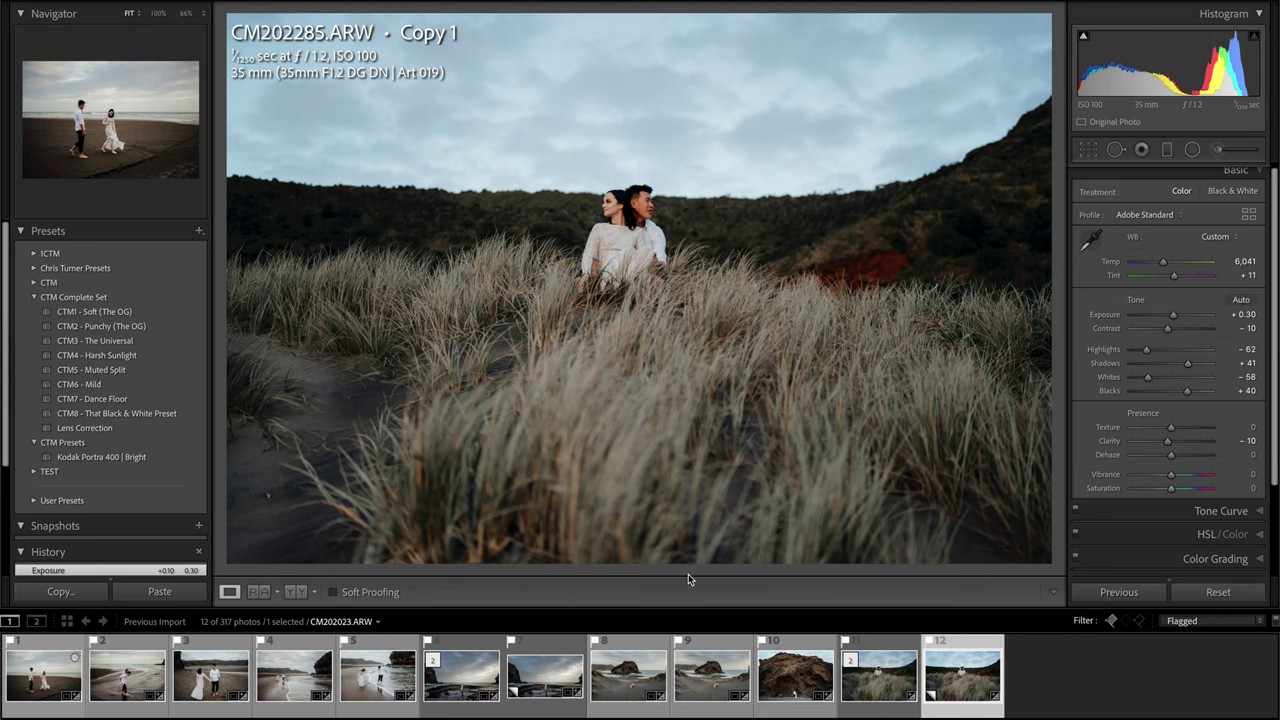
key(g)
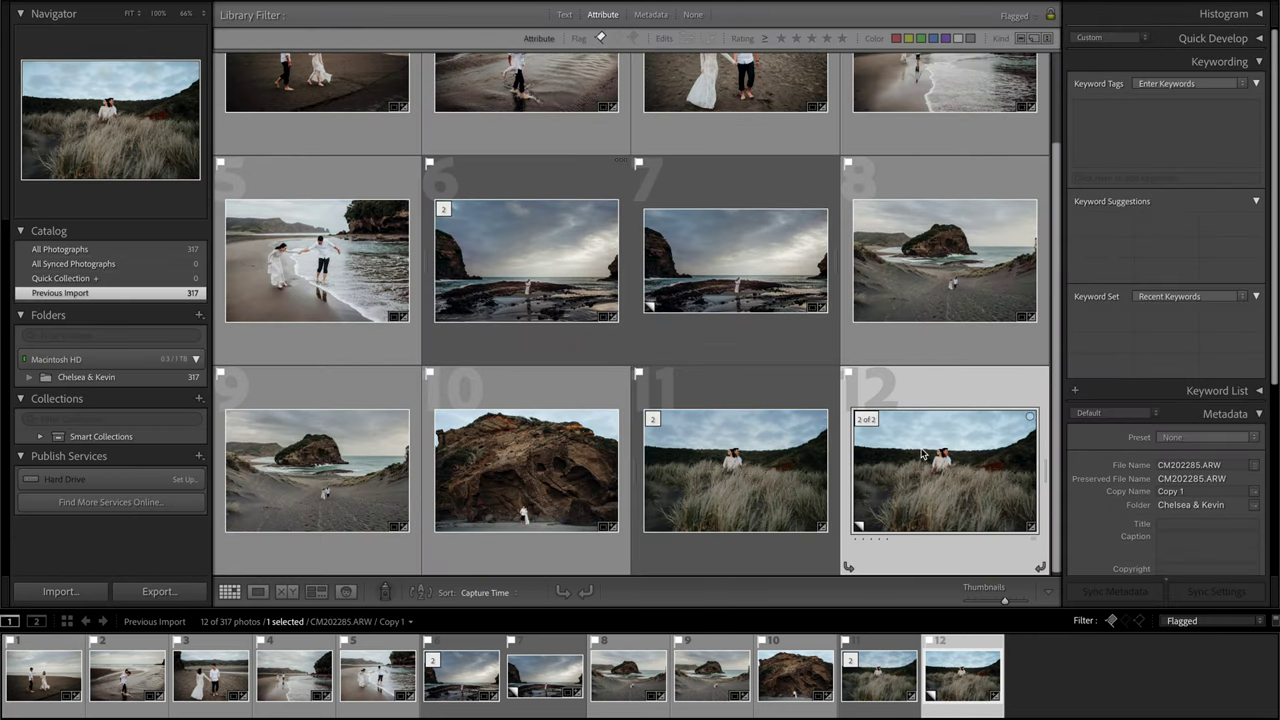
- Select original photo 11, enlarge grid thumbnails to two per row, and scroll through the beach set
key(Left)
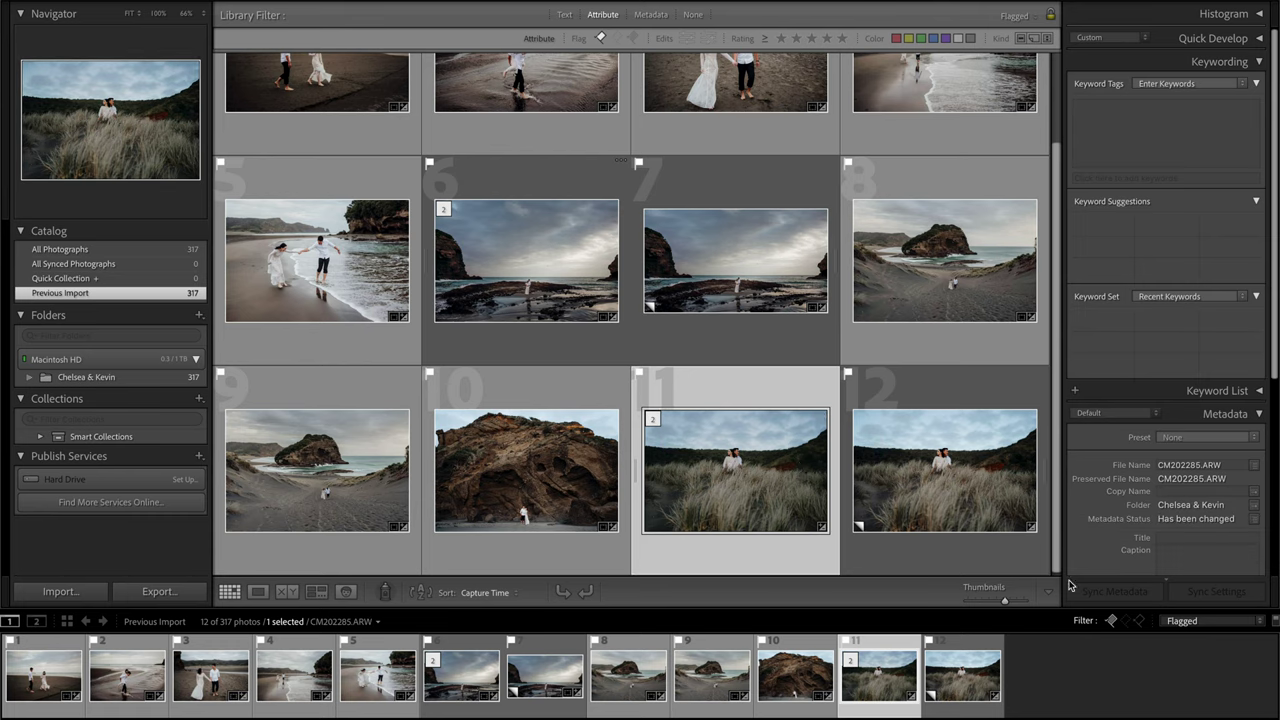
click(1016, 599)
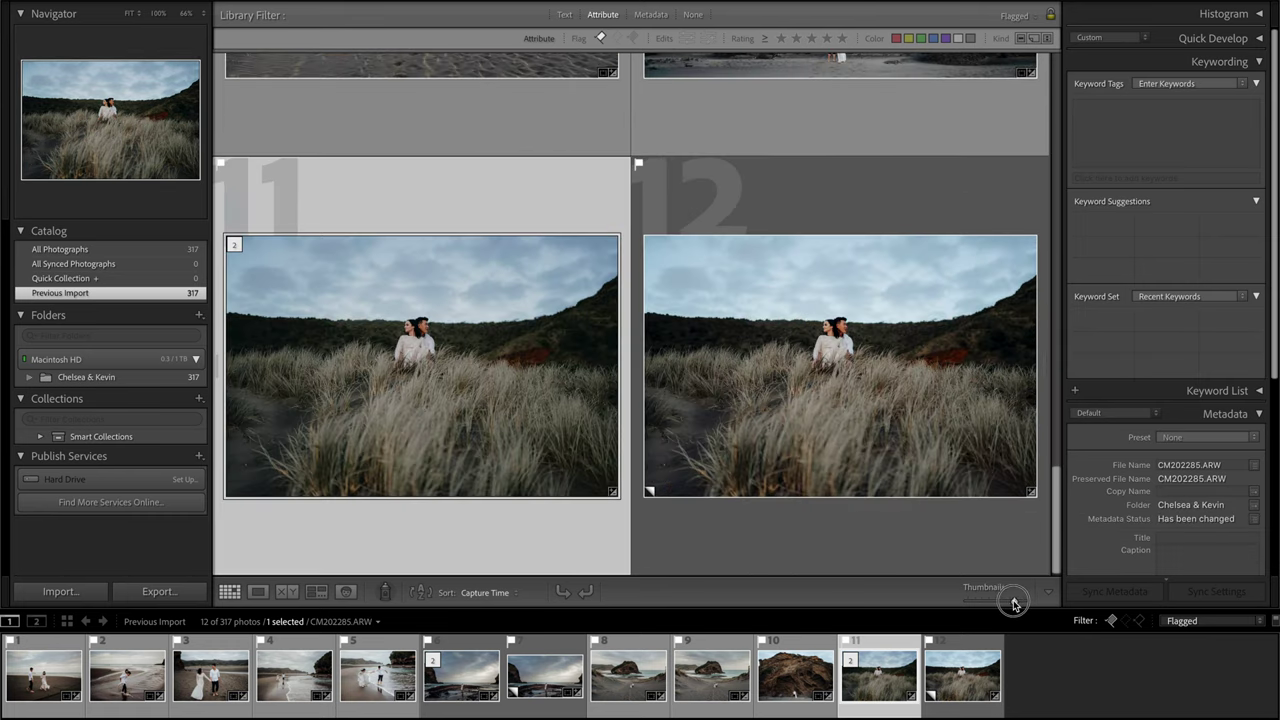
drag(1013, 604, 1008, 603)
scroll(864, 405, up, 5)
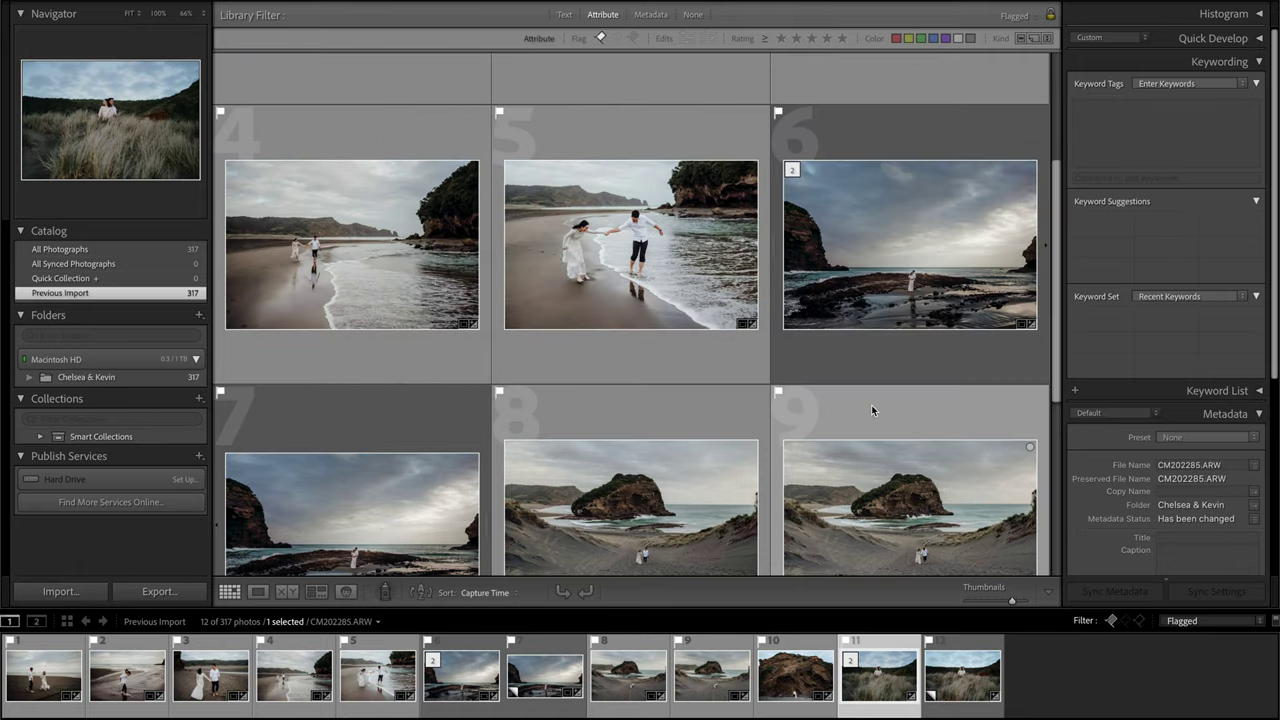
scroll(873, 406, up, 2)
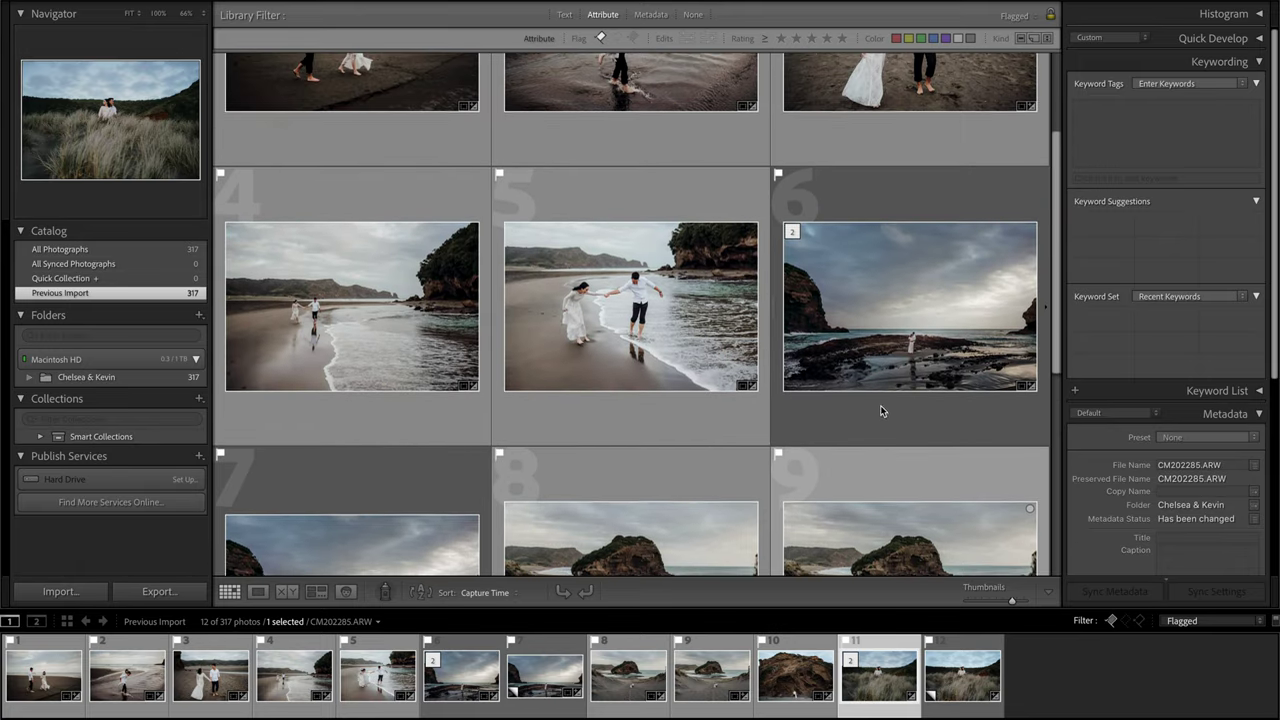
scroll(881, 405, up, 2)
scroll(882, 410, down, 8)
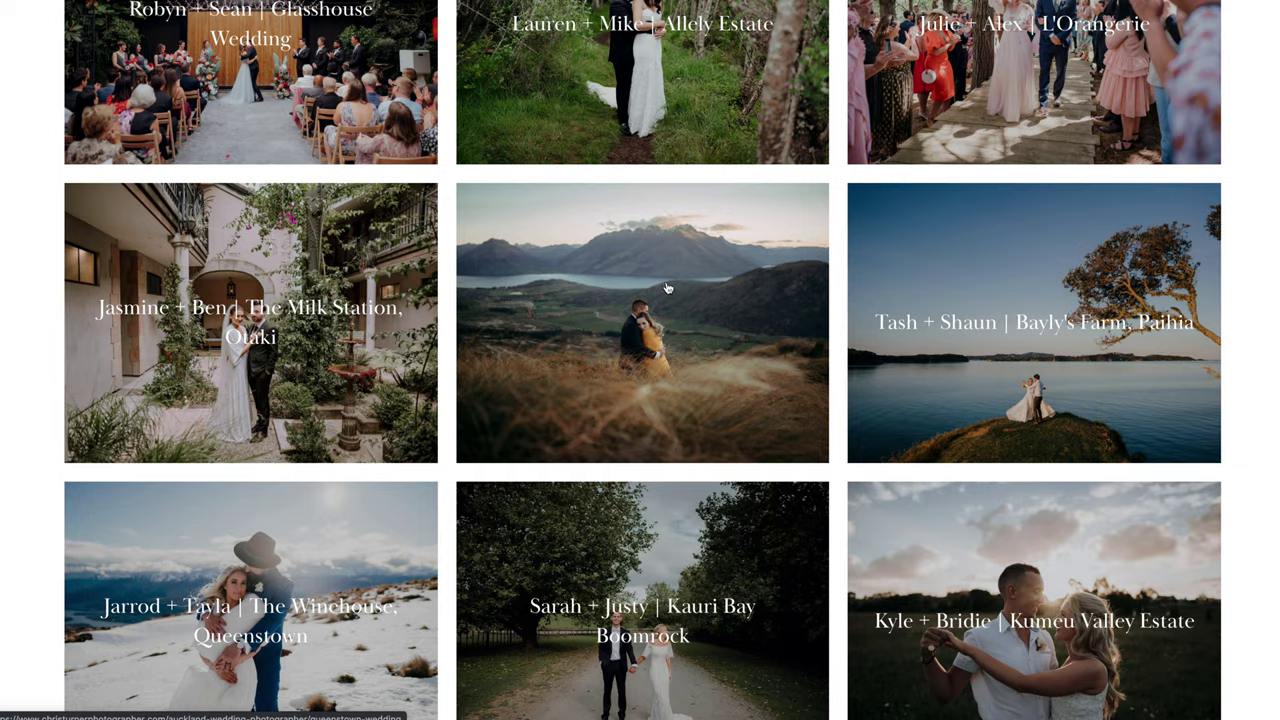
- Open a wedding gallery from the photographer's Weddings page
click(667, 289)
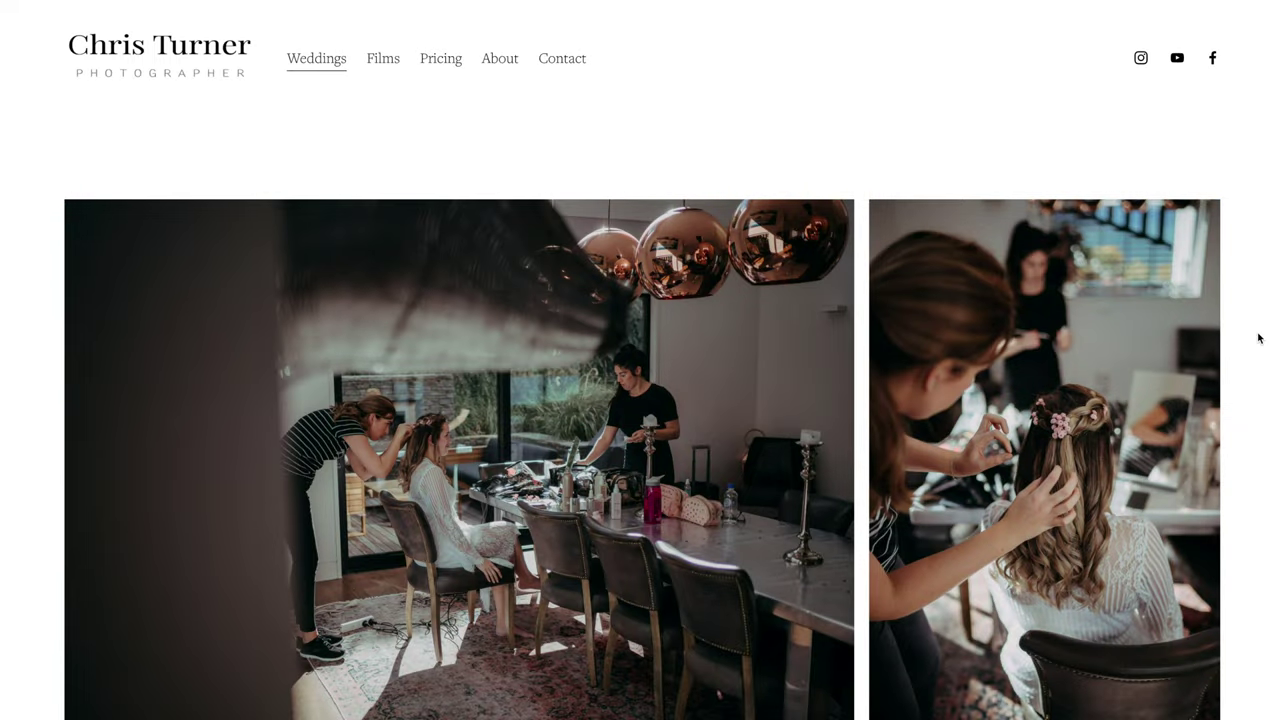